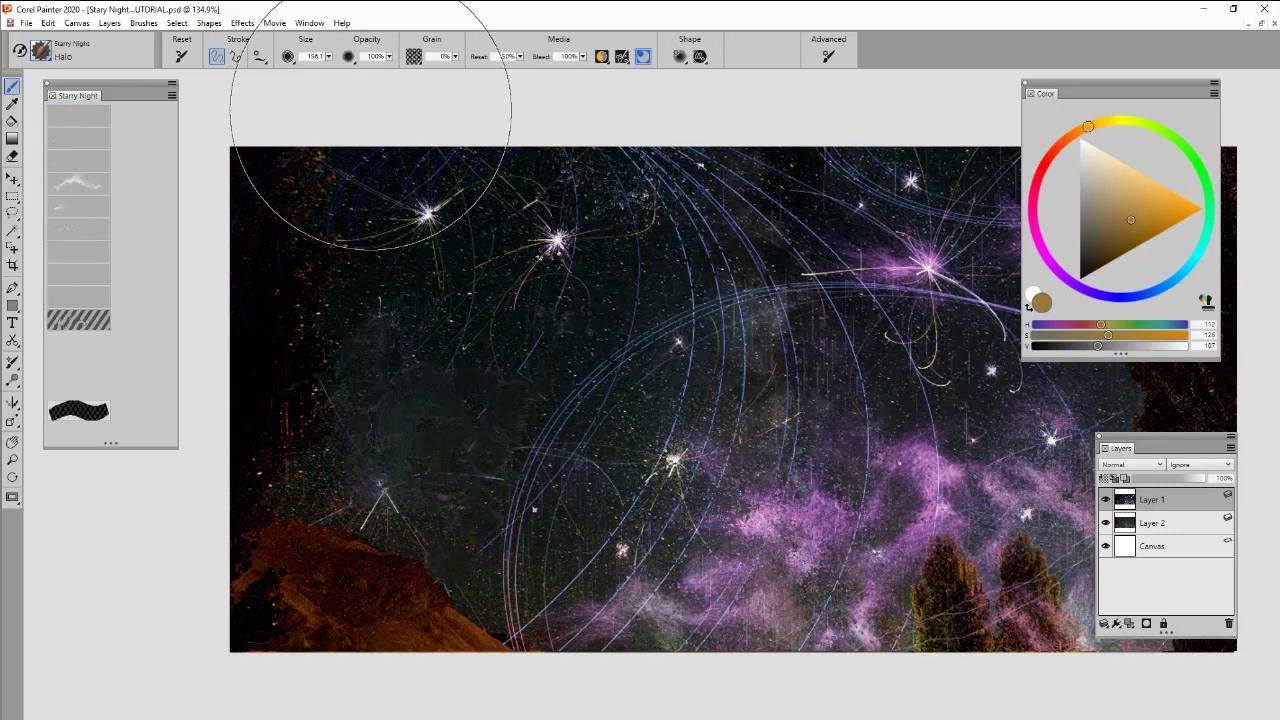
Delete the painted Layer 1 and add a new empty layer above the night-sky photo
left_click_drag(854, 427, 800, 407)
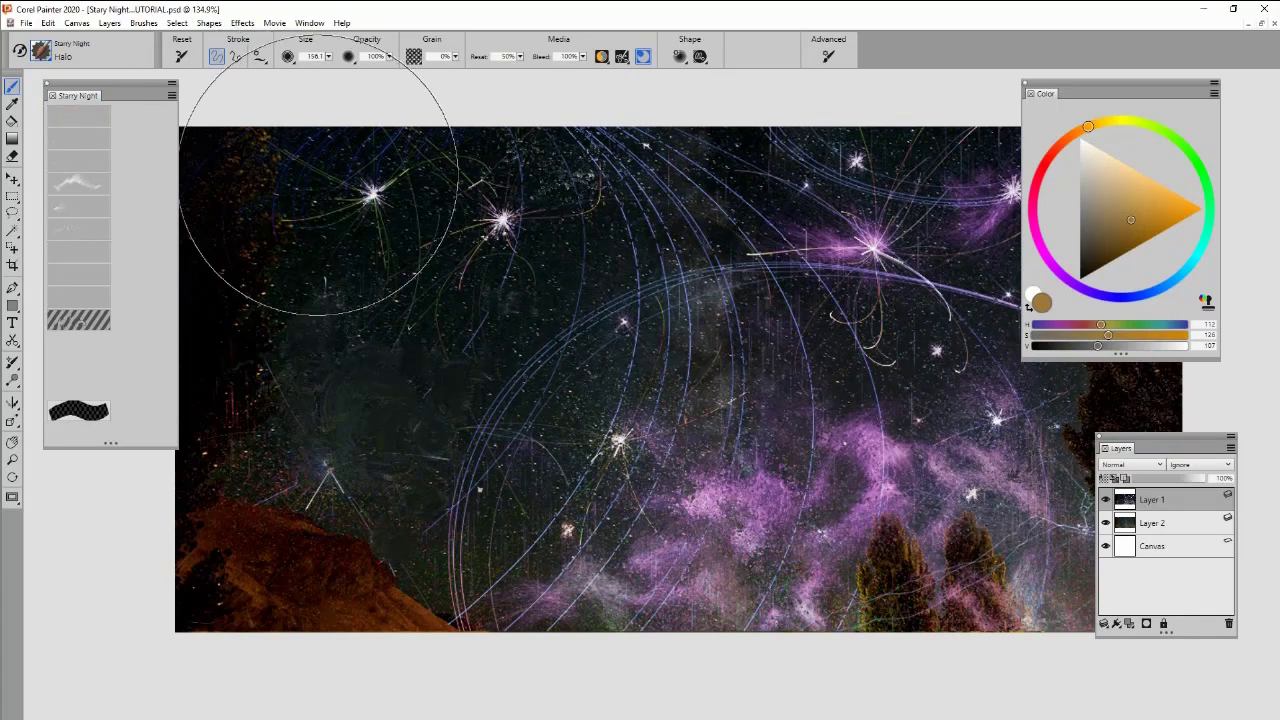
left_click_drag(345, 220, 373, 226)
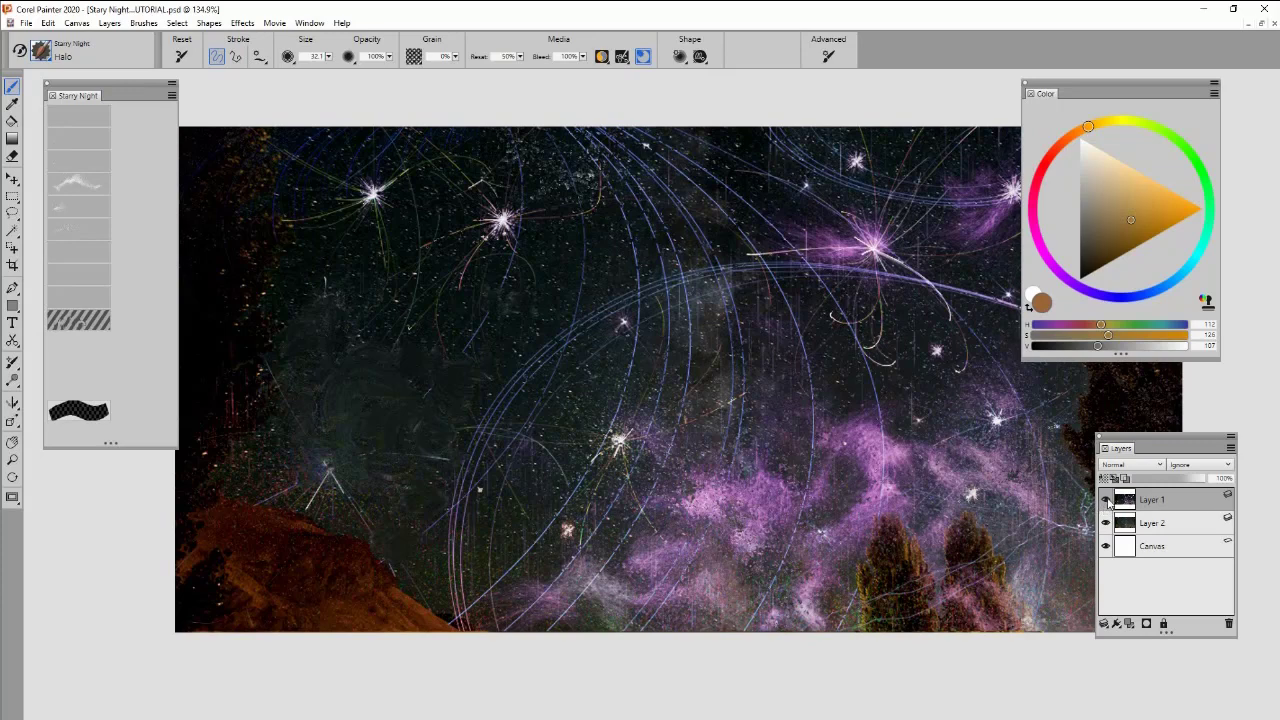
left_click(1105, 500)
left_click(1229, 623)
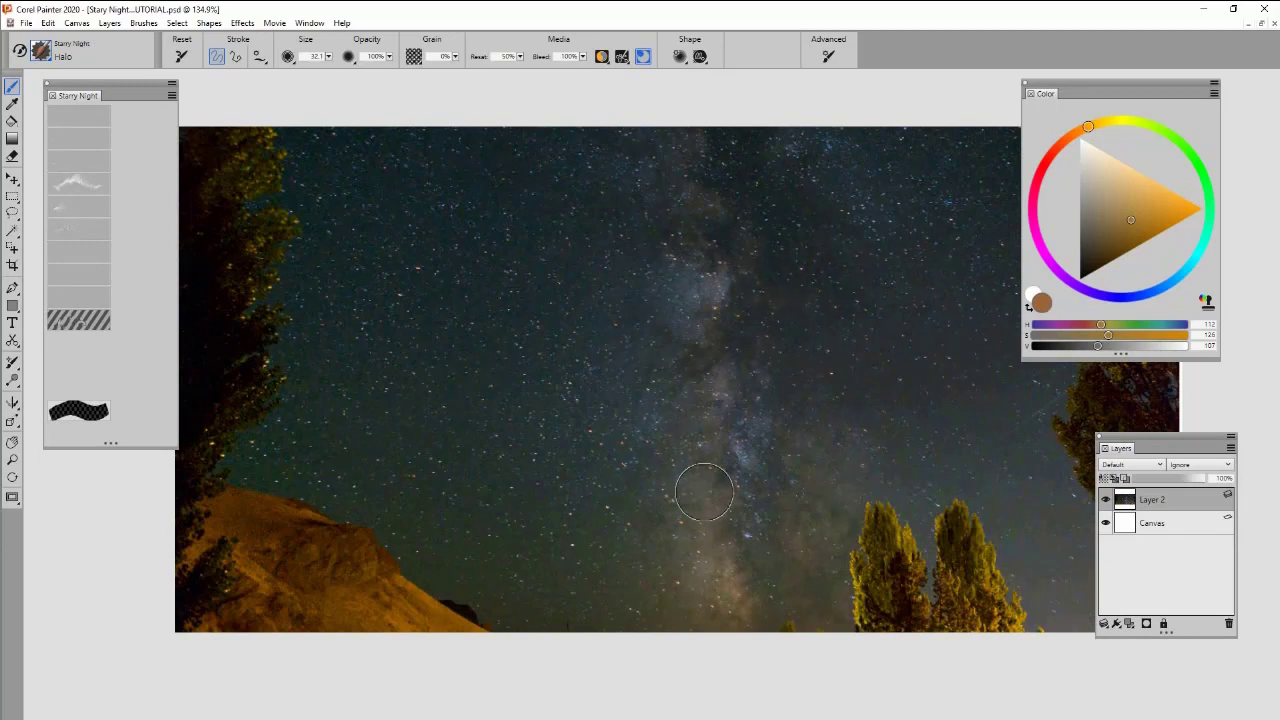
left_click(95, 118)
left_click(1129, 624)
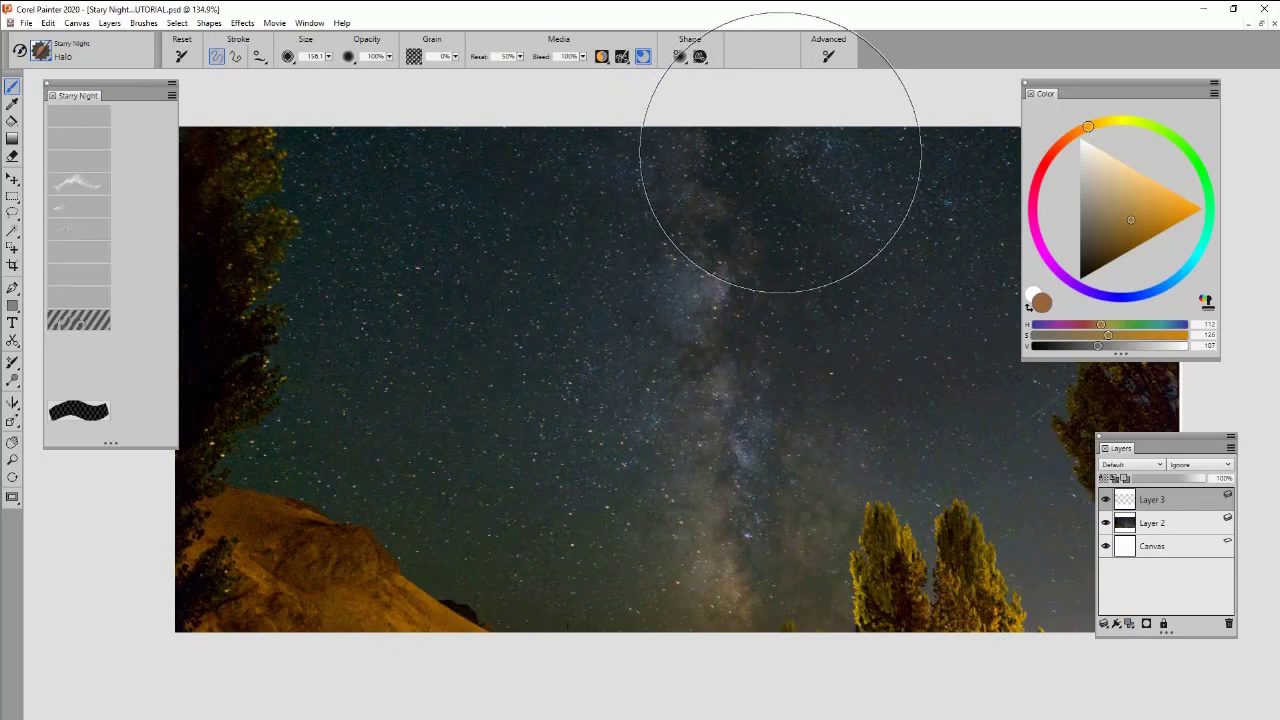
Paint large curved arcs across the lower sky and the upper right corner with the Halo brush
mouse_move(601, 228)
left_mouse_down()
mouse_move(613, 232)
mouse_move(637, 189)
mouse_move(617, 163)
mouse_move(631, 176)
left_mouse_up()
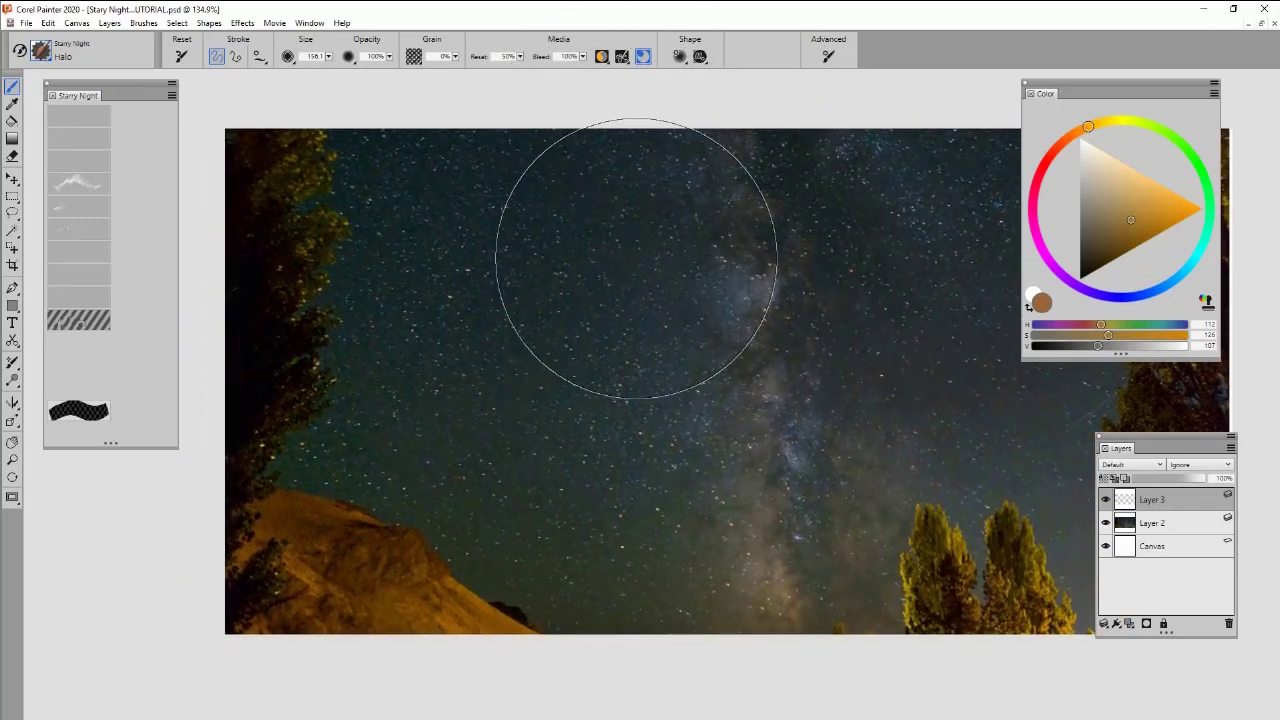
left_click_drag(553, 630, 660, 528)
left_click_drag(1133, 701, 1129, 705)
left_click_drag(951, 548, 824, 530)
left_click_drag(727, 98, 1091, 193)
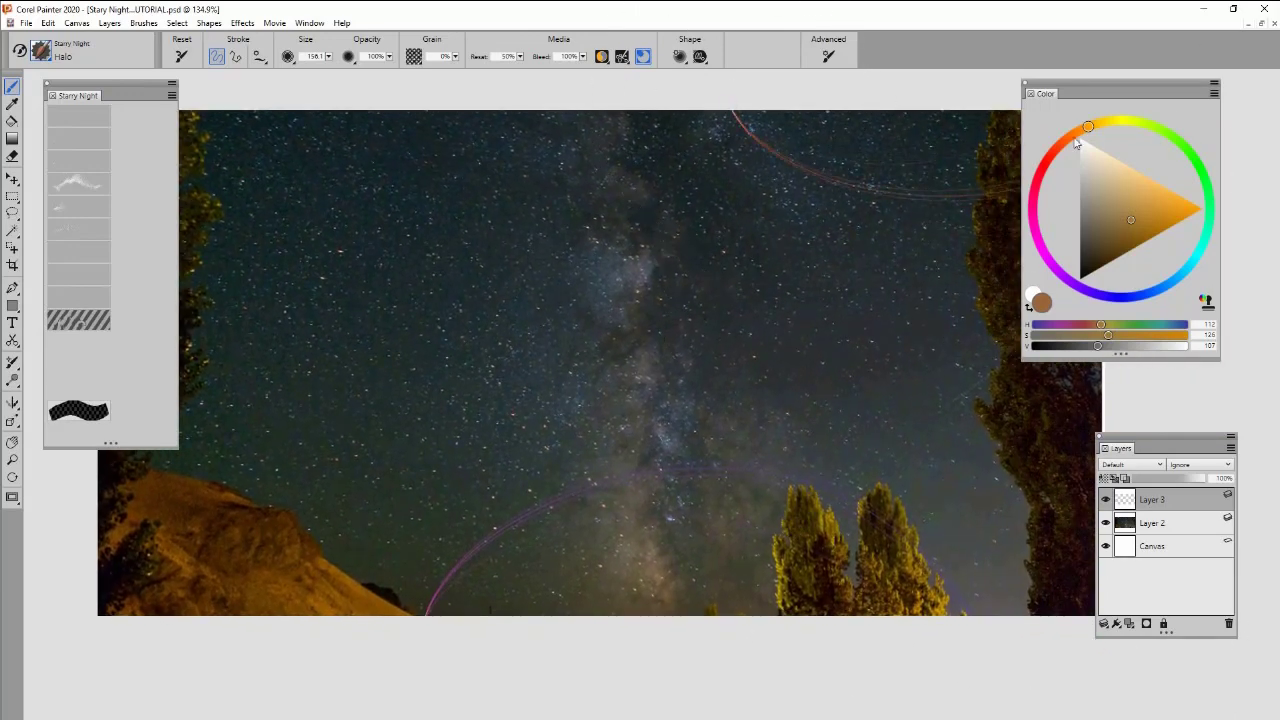
mouse_move(884, 273)
left_mouse_down()
mouse_move(829, 234)
mouse_move(737, 286)
left_mouse_up()
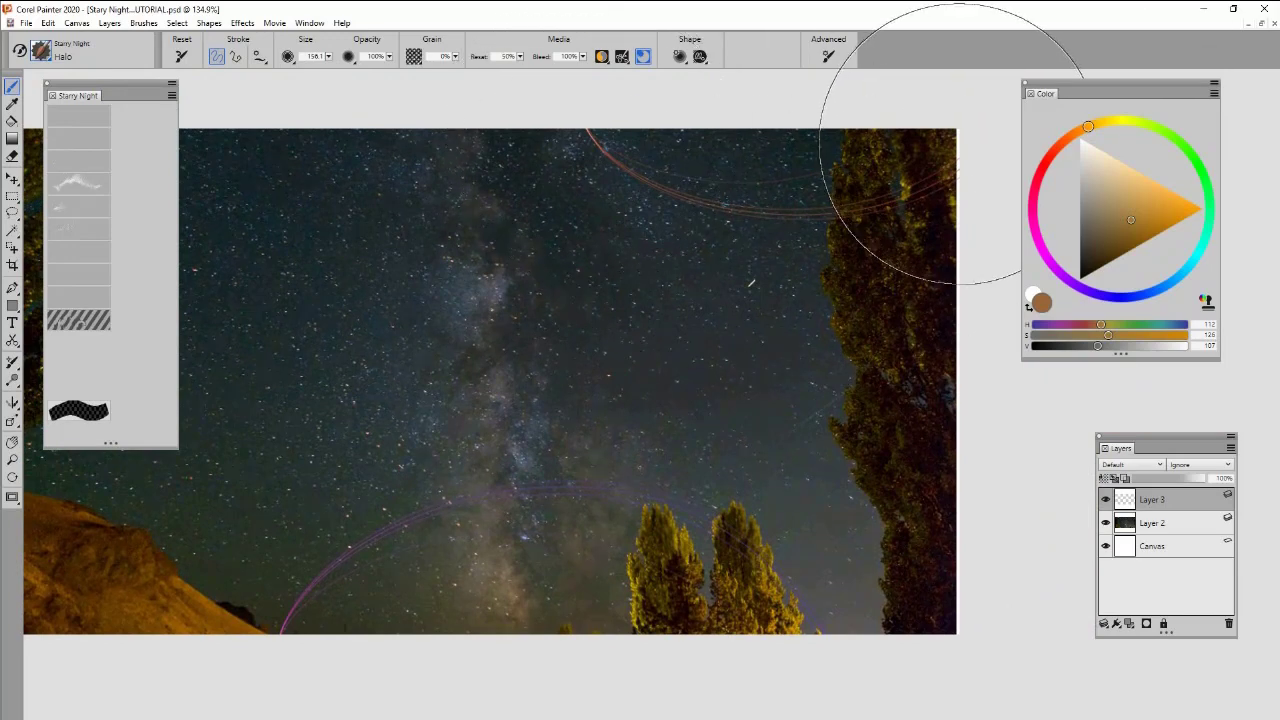
Erase the halo arcs where they cross the tall trees and the two poplars, using a small Block Eraser
key("n")
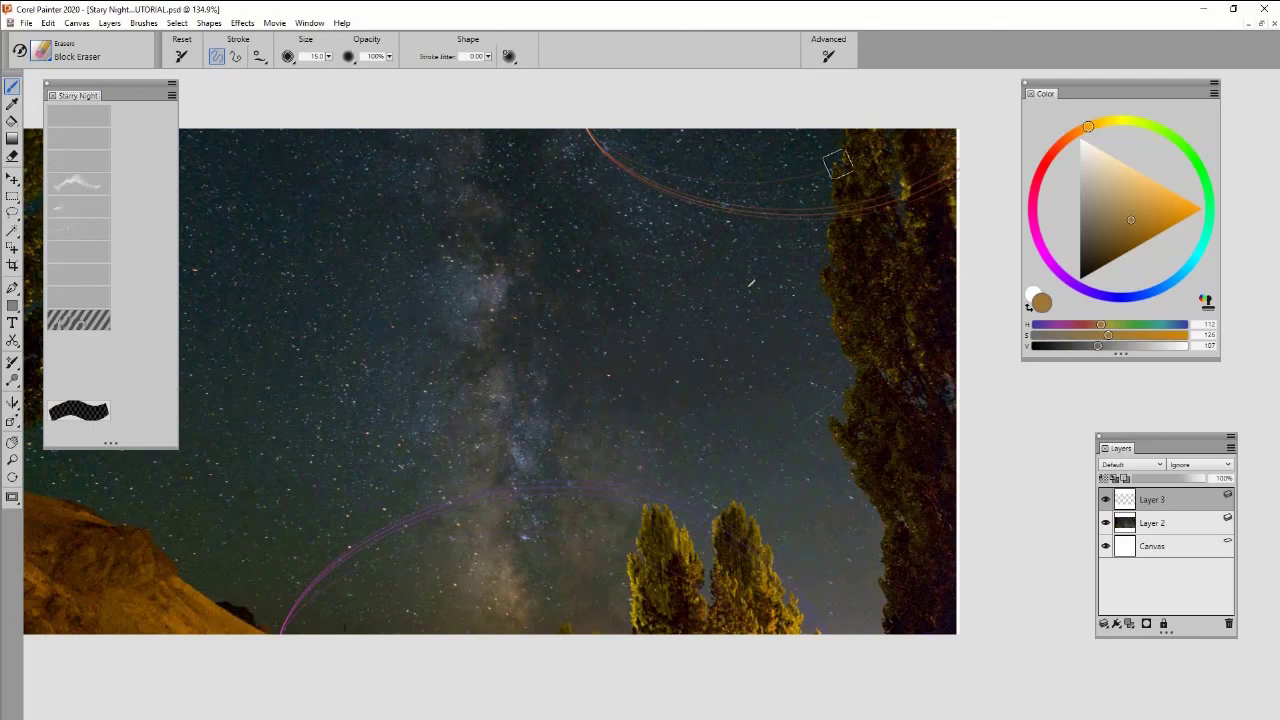
key("bracketleft")
key("bracketleft")
key("[")
left_click_drag(852, 190, 971, 178)
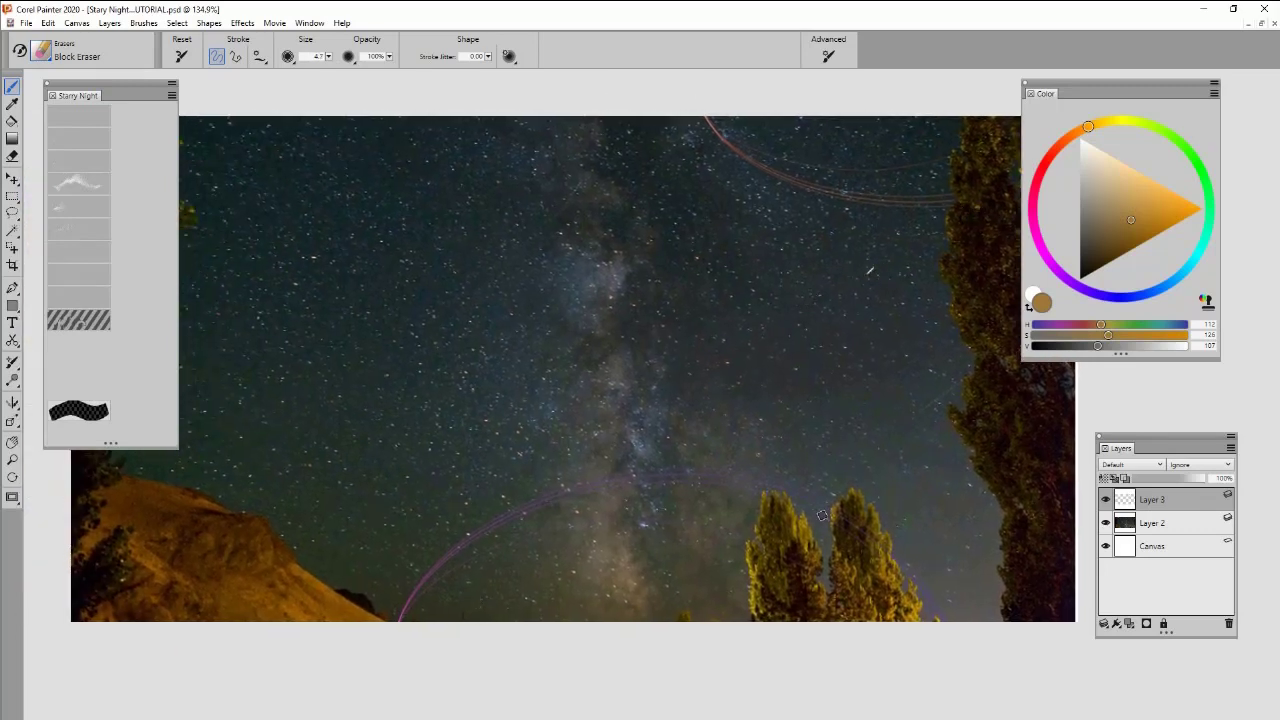
key("]")
key("]")
left_click_drag(856, 528, 871, 528)
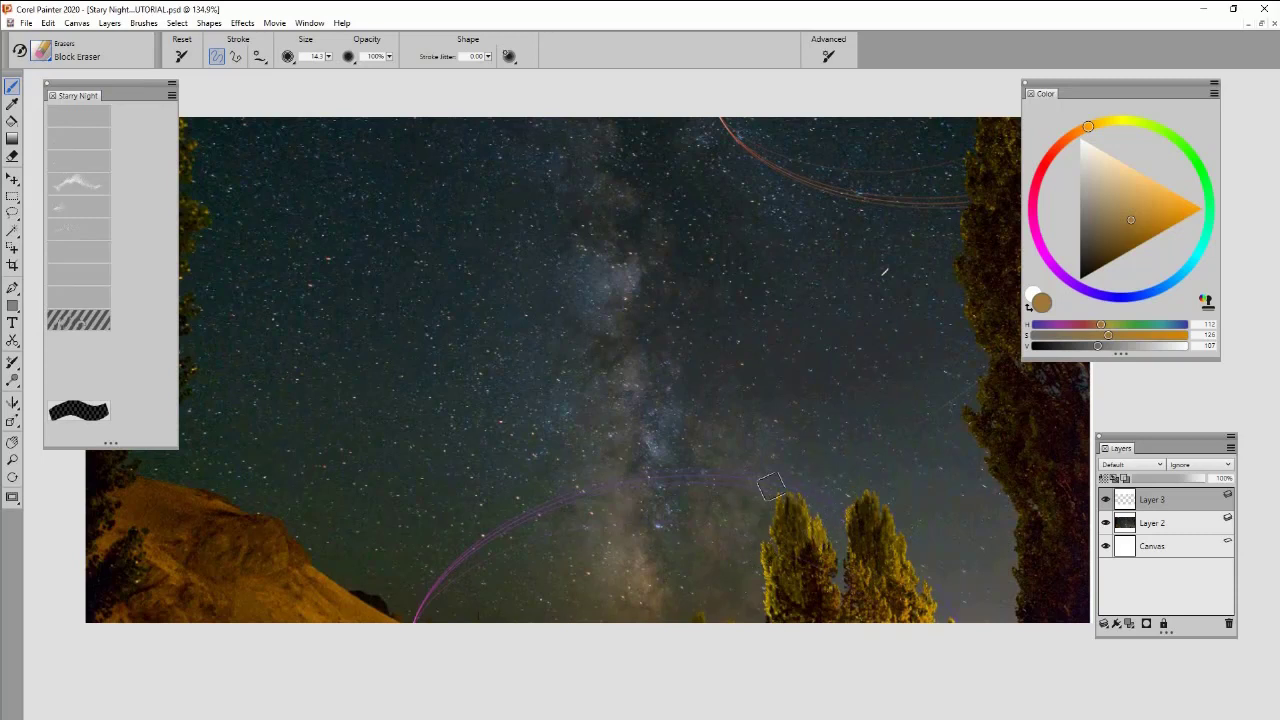
Delete the layer with the halo arcs and add a new empty layer in its place
left_click_drag(583, 511, 705, 505)
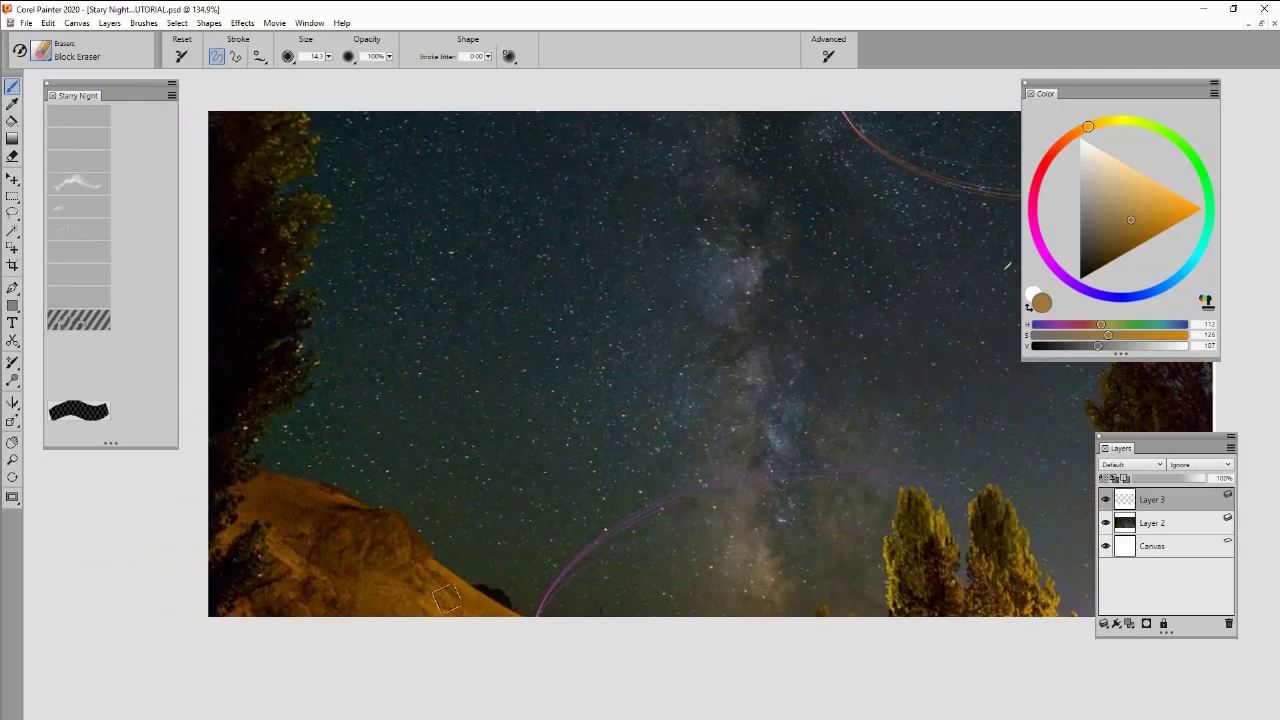
left_click_drag(934, 563, 888, 563)
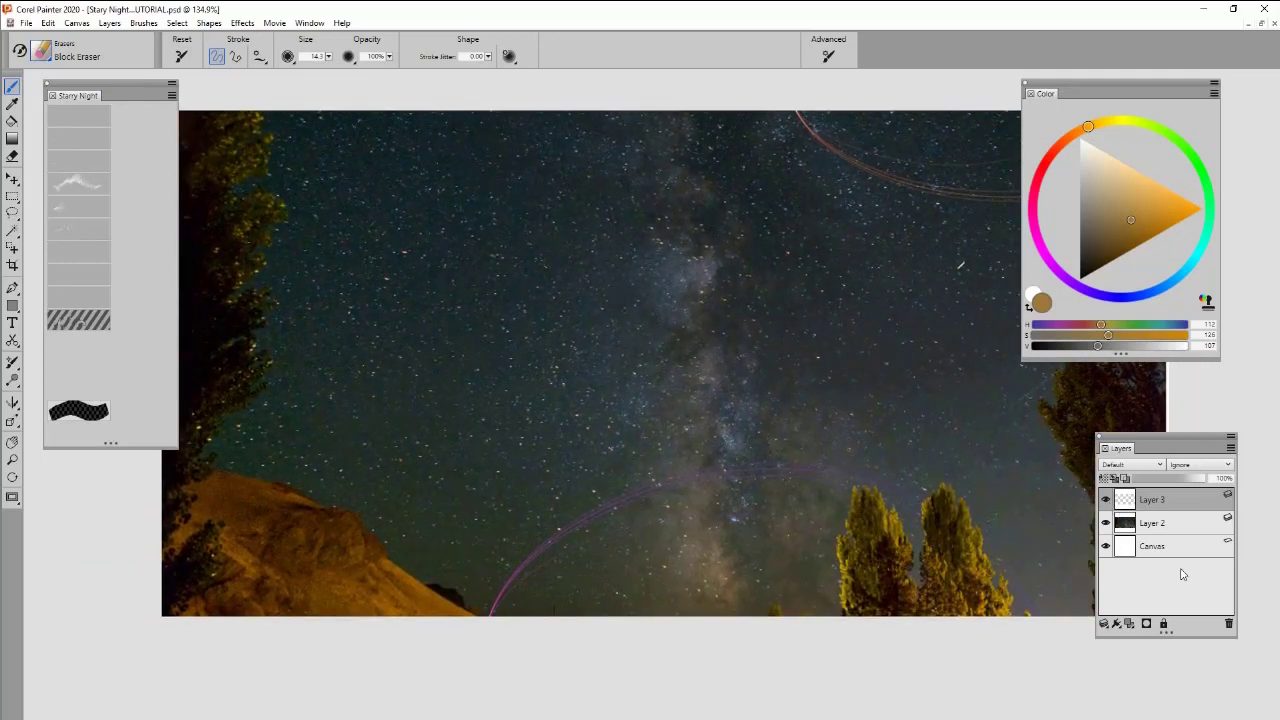
left_click(1229, 627)
left_click(1130, 625)
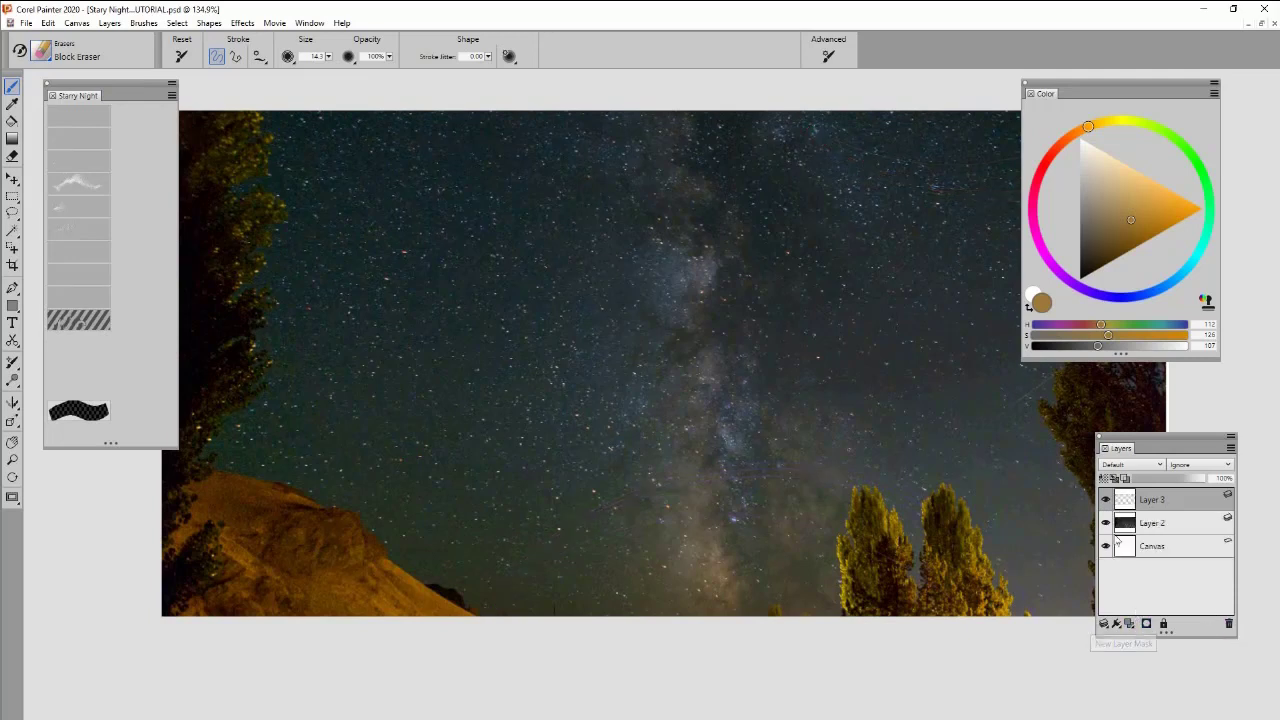
Try star bursts in the sky with the Infinity brush enlarged to size 232.3, undoing each one
left_click(84, 138)
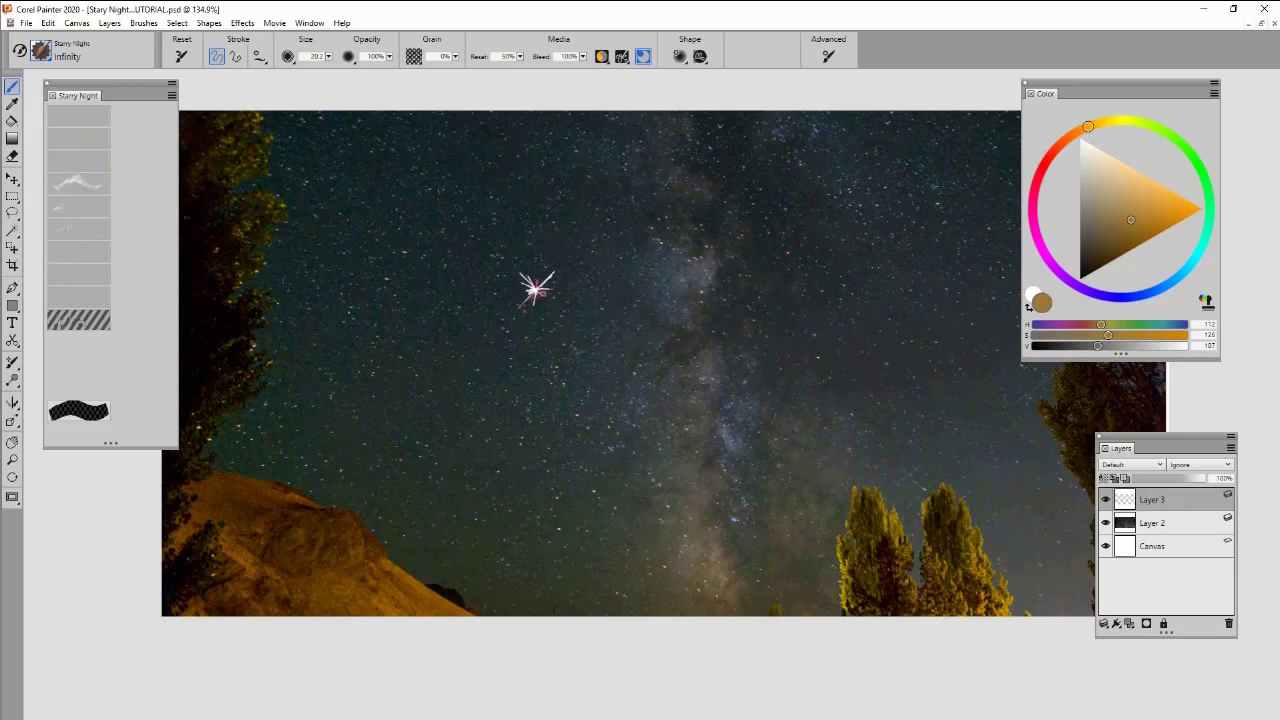
left_click_drag(455, 262, 600, 370)
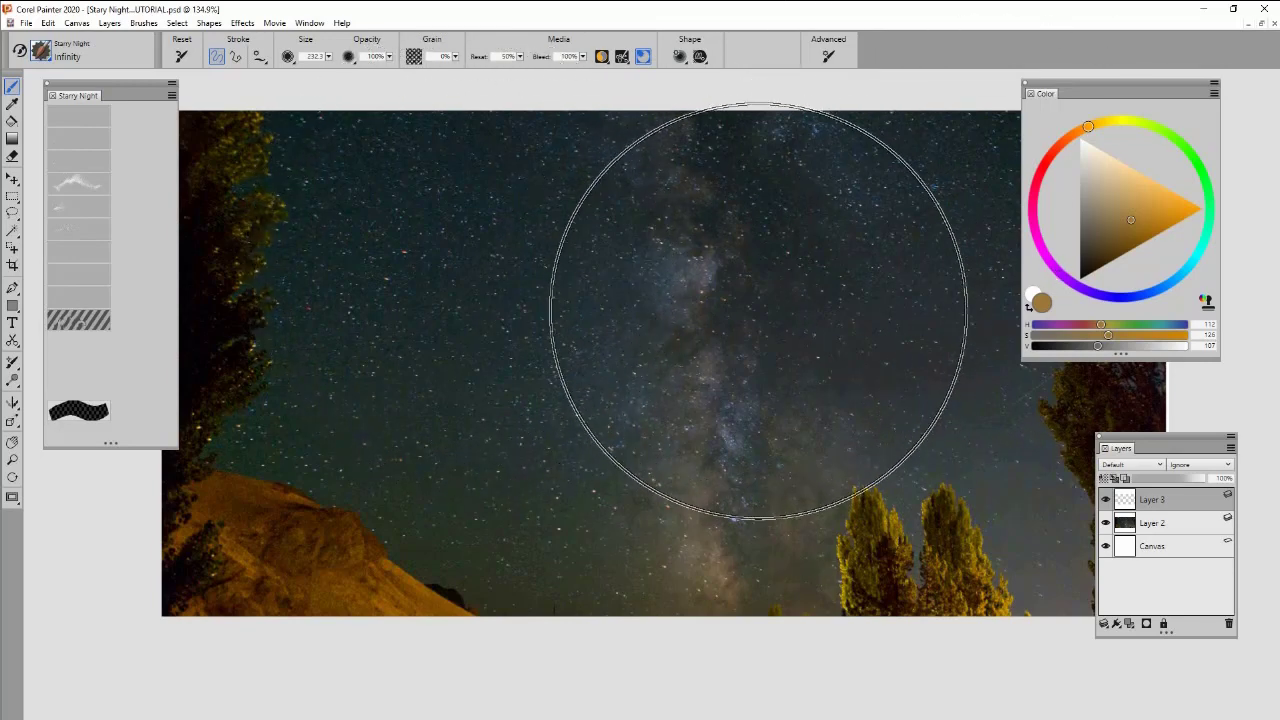
left_click_drag(853, 338, 884, 318)
key("ctrl+z")
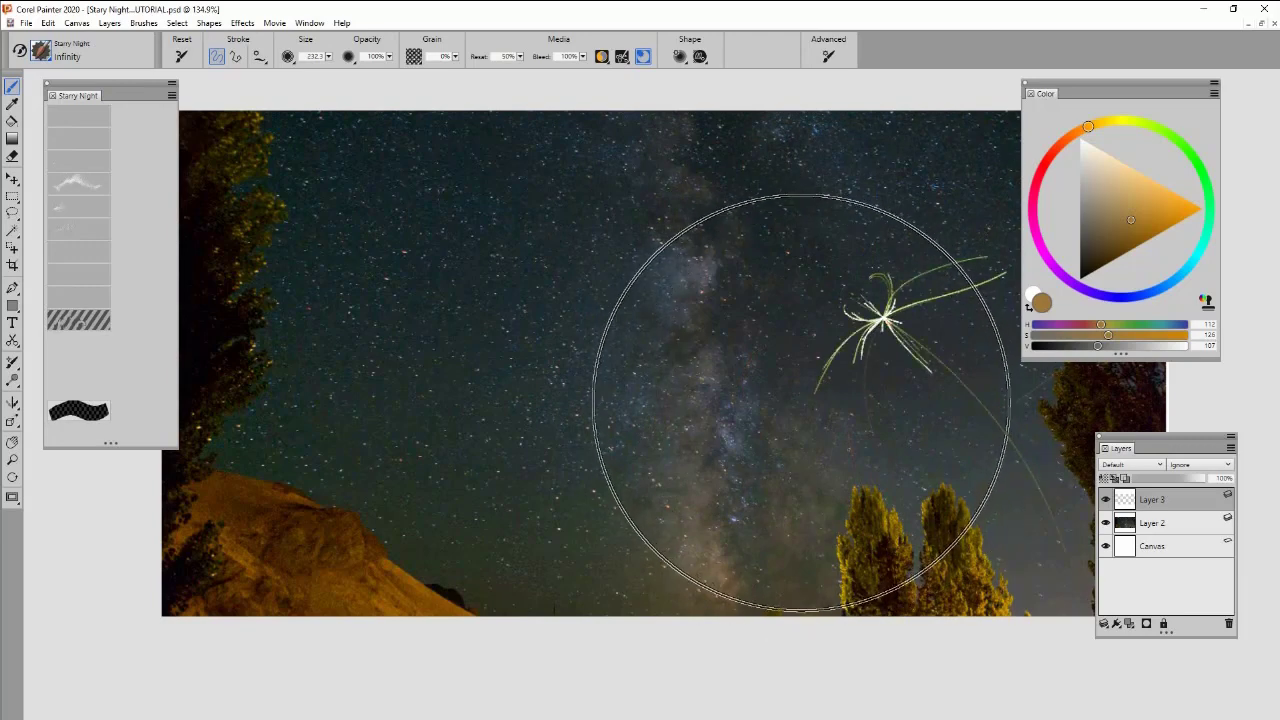
key("ctrl+z")
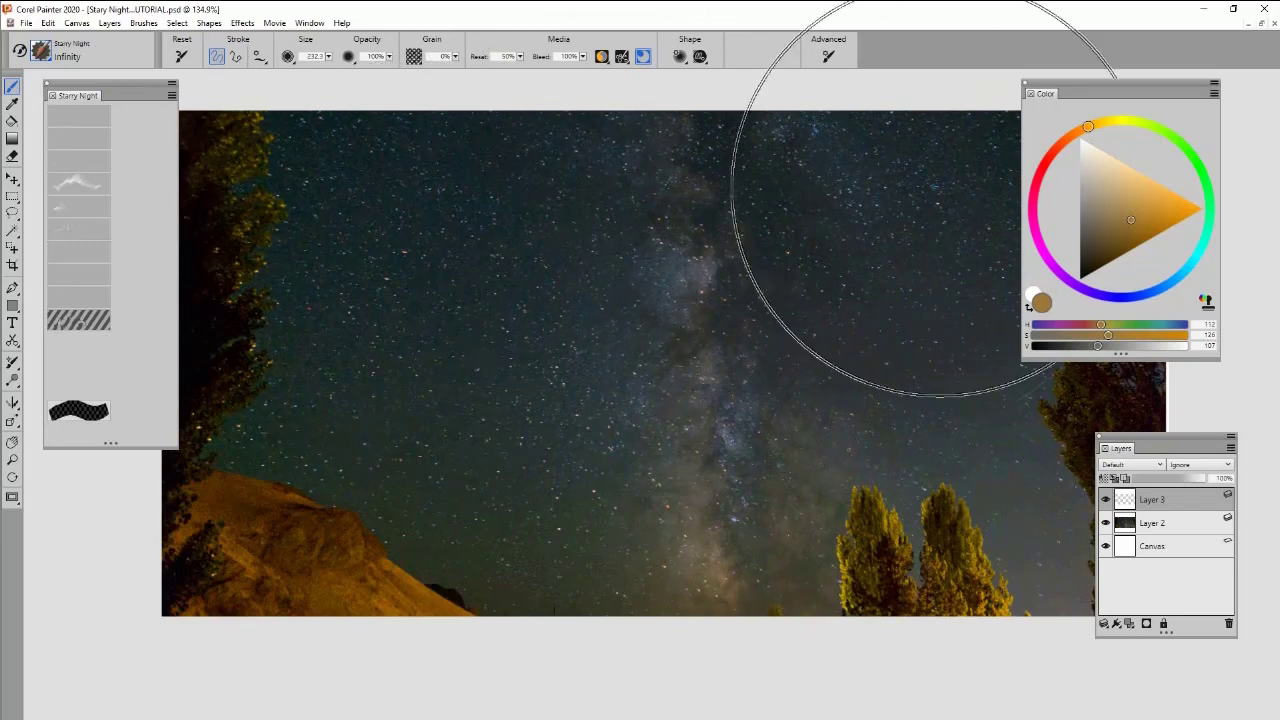
left_click_drag(418, 243, 418, 243)
key("ctrl+z")
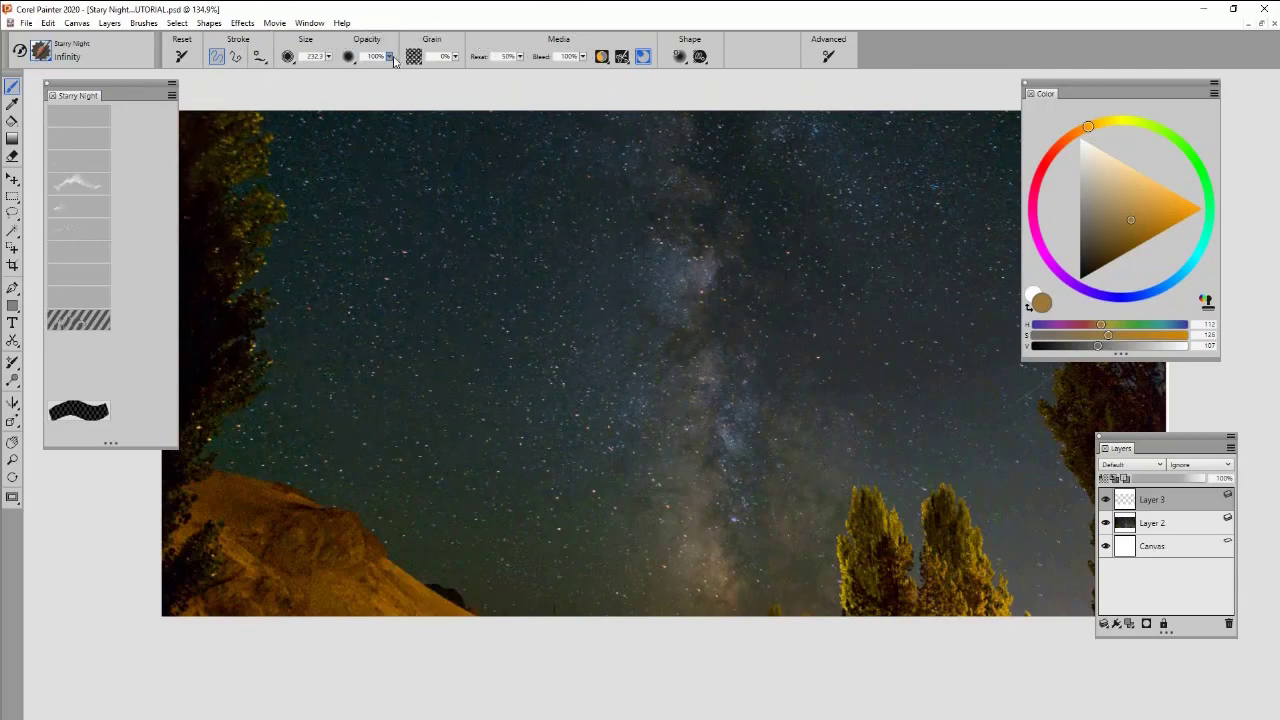
Try Infinity star bursts at different brush opacities on both sides of the Milky Way and undo them
left_click_drag(390, 56, 282, 88)
left_click_drag(390, 57, 424, 65)
left_click(587, 273)
left_click(897, 289)
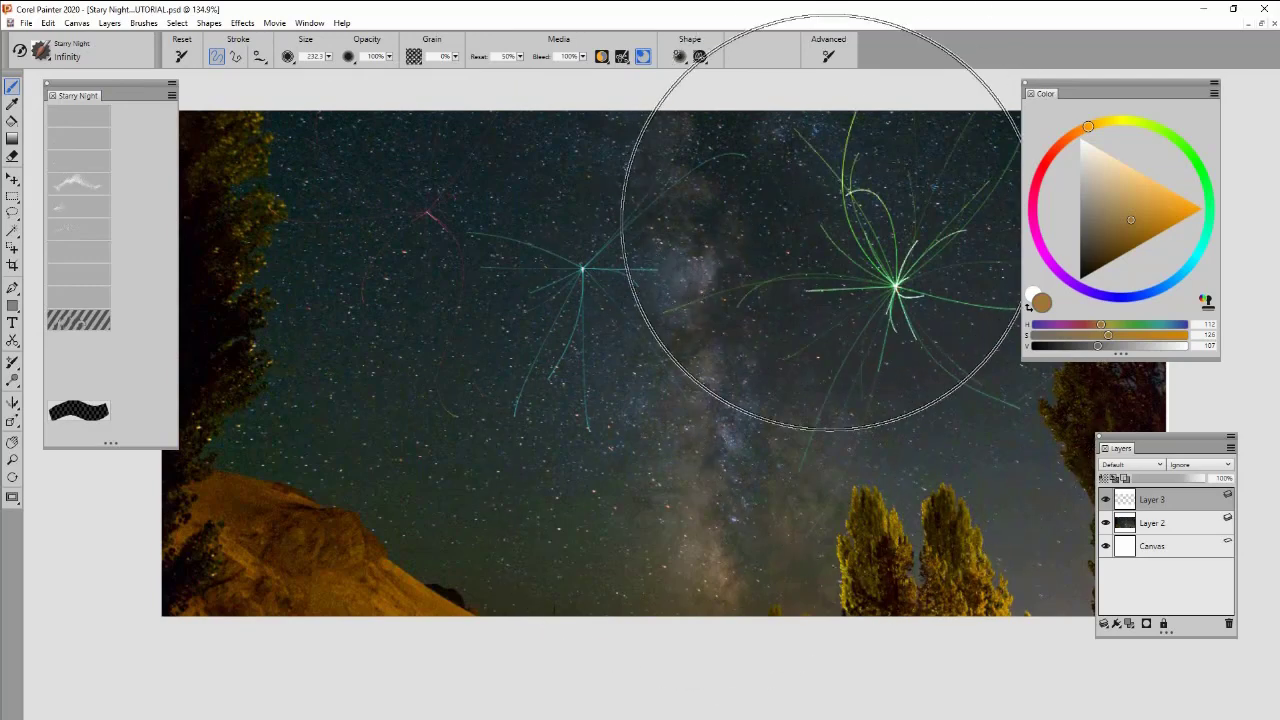
key("ctrl+z")
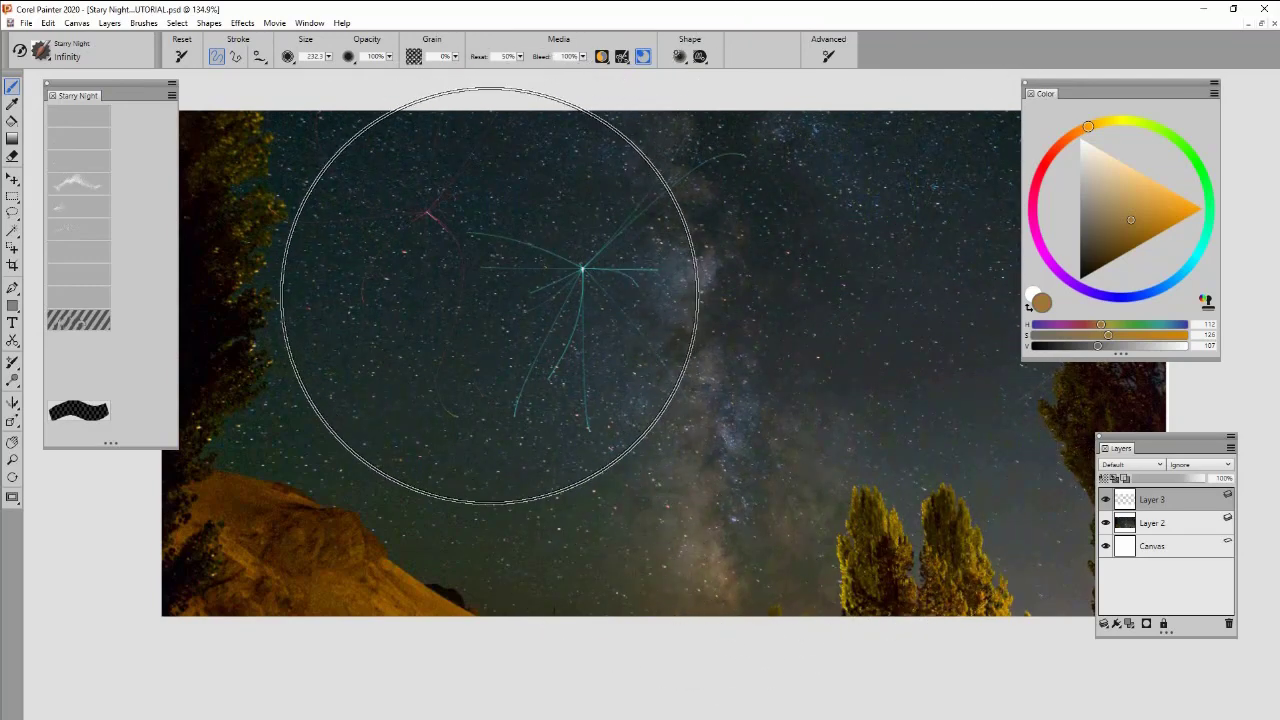
key("ctrl+z")
key("ctrl+z")
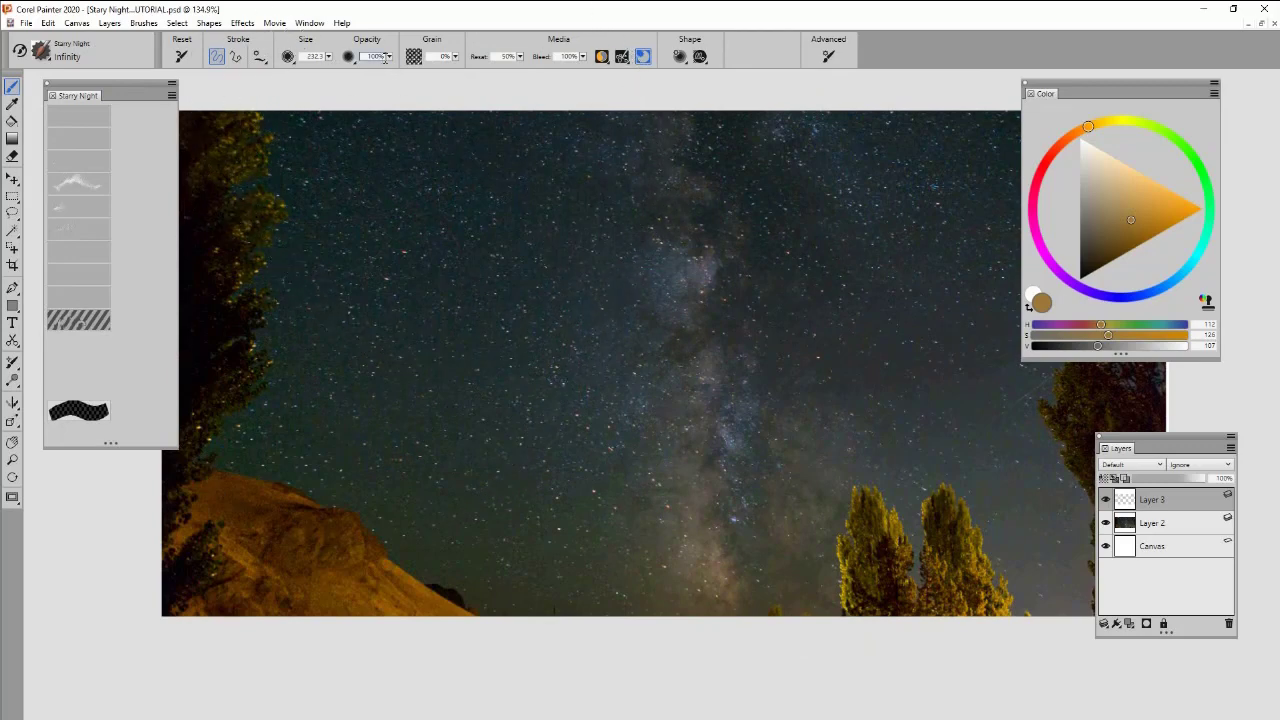
Set the Infinity brush opacity to 32%, try several fainter star bursts in the sky, and undo them
left_click_drag(388, 60, 324, 84)
left_click_drag(467, 311, 472, 319)
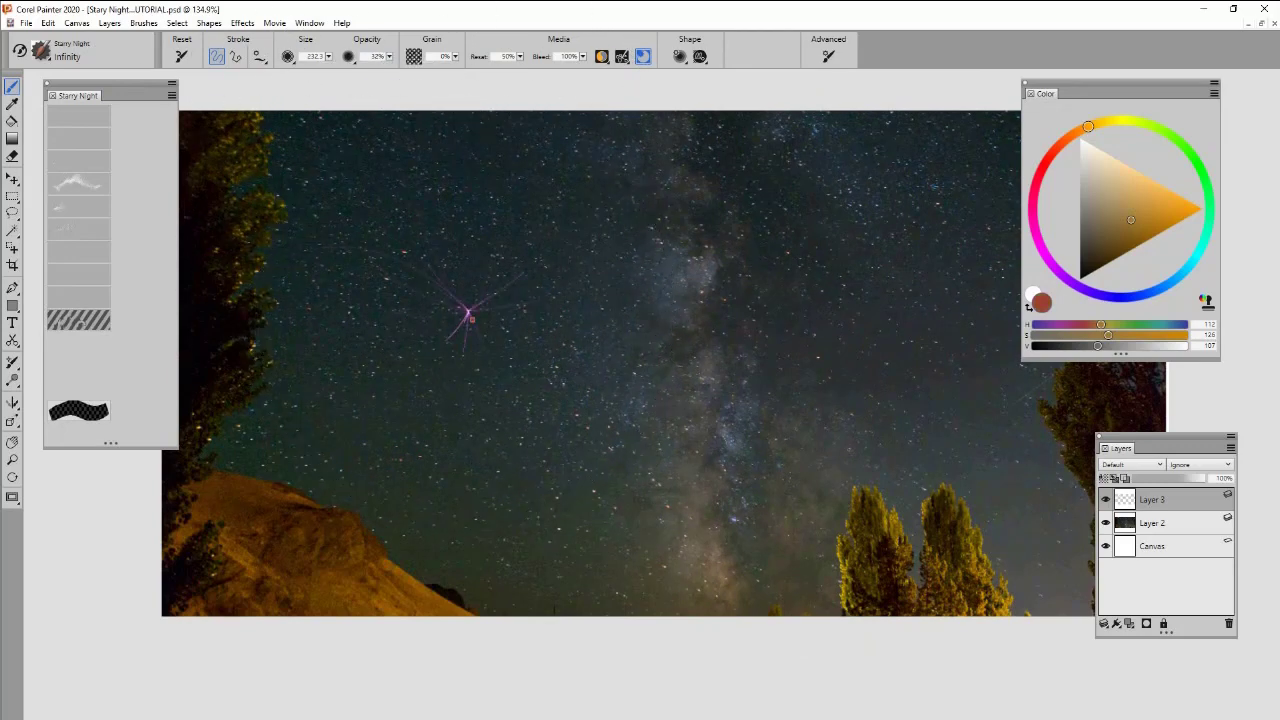
left_click(470, 318)
left_click(362, 452)
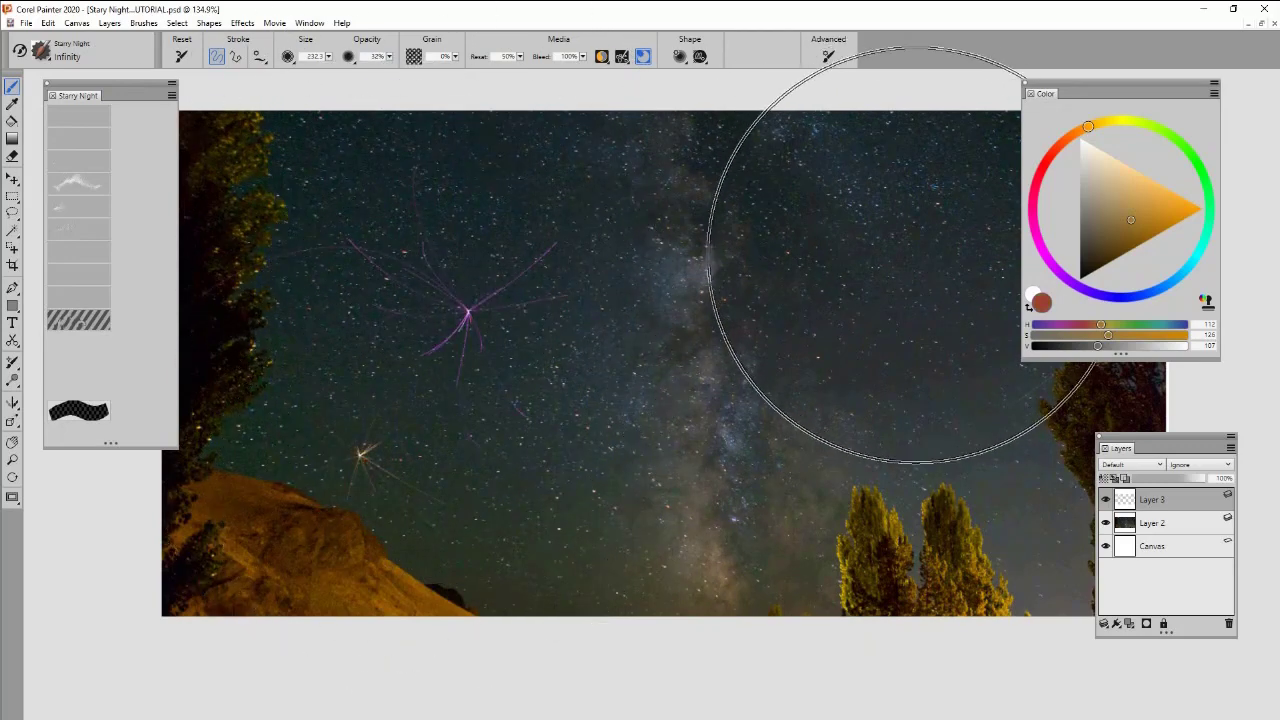
left_click(917, 251)
key("ctrl+z")
key("ctrl+z")
key("ctrl+z")
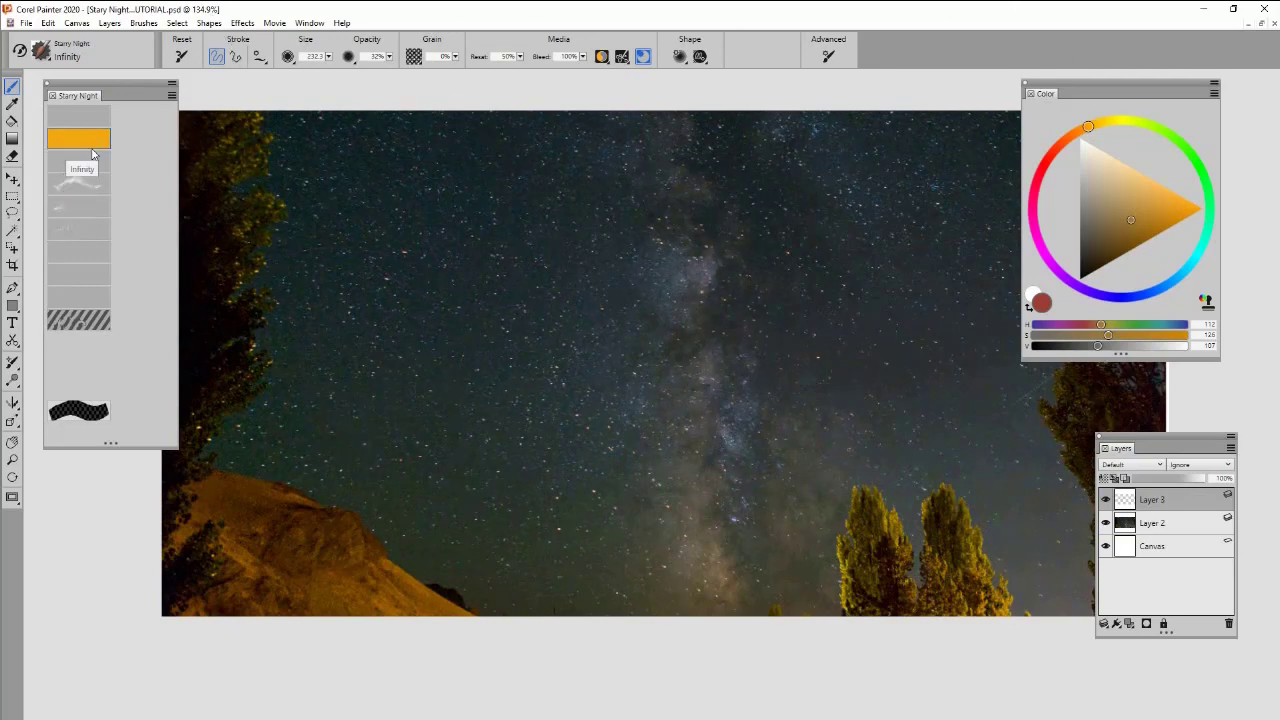
Try a glowing streak in the sky with the Magic brush and undo it
left_click(853, 314)
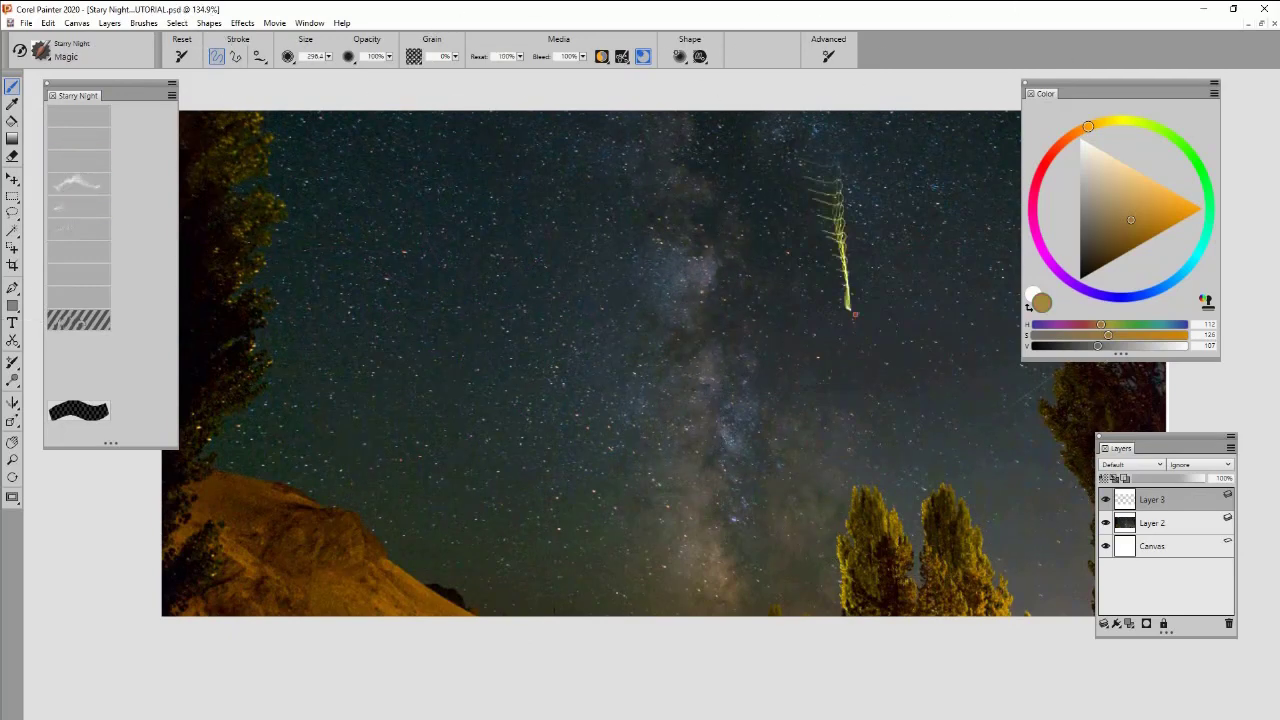
key("ctrl+z")
mouse_move(960, 365)
left_mouse_down()
mouse_move(660, 411)
mouse_move(836, 413)
left_mouse_up()
key("ctrl+z")
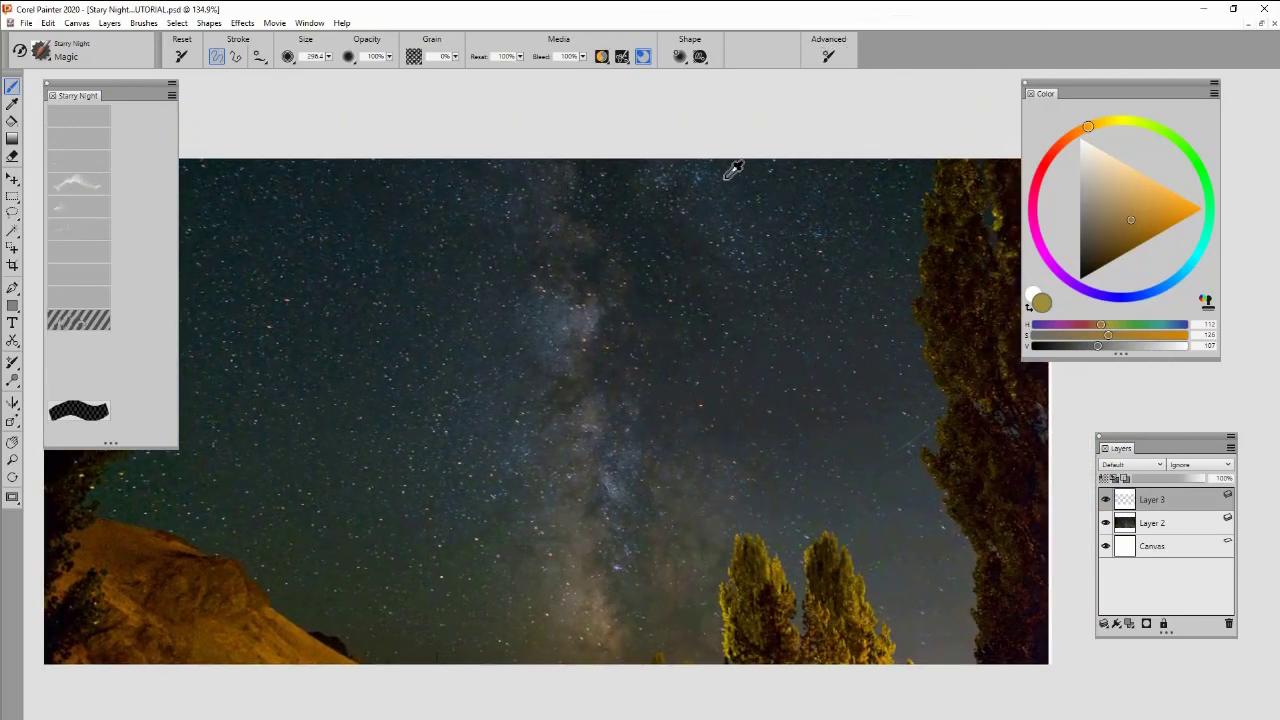
Sample a dark blue from the sky, set the Magic brush opacity to 48%, and paint faint blue streaks in the sky
left_click(709, 180, "alt")
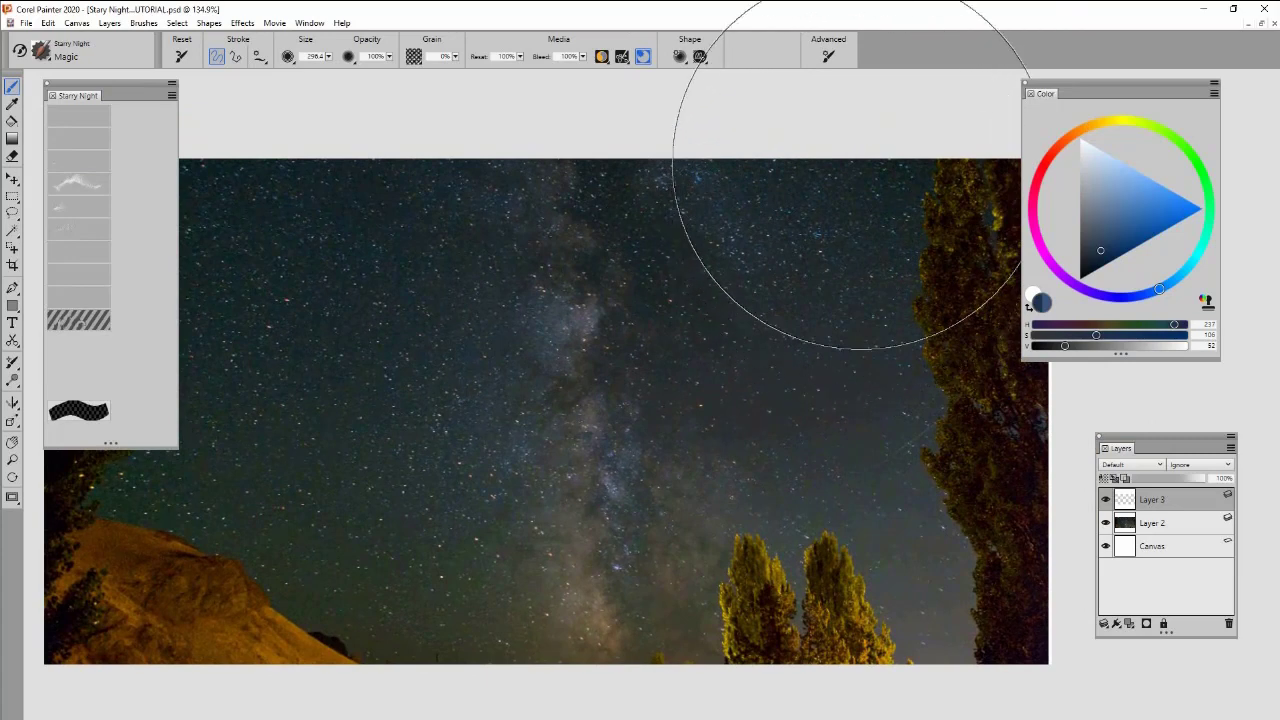
left_click_drag(388, 57, 318, 92)
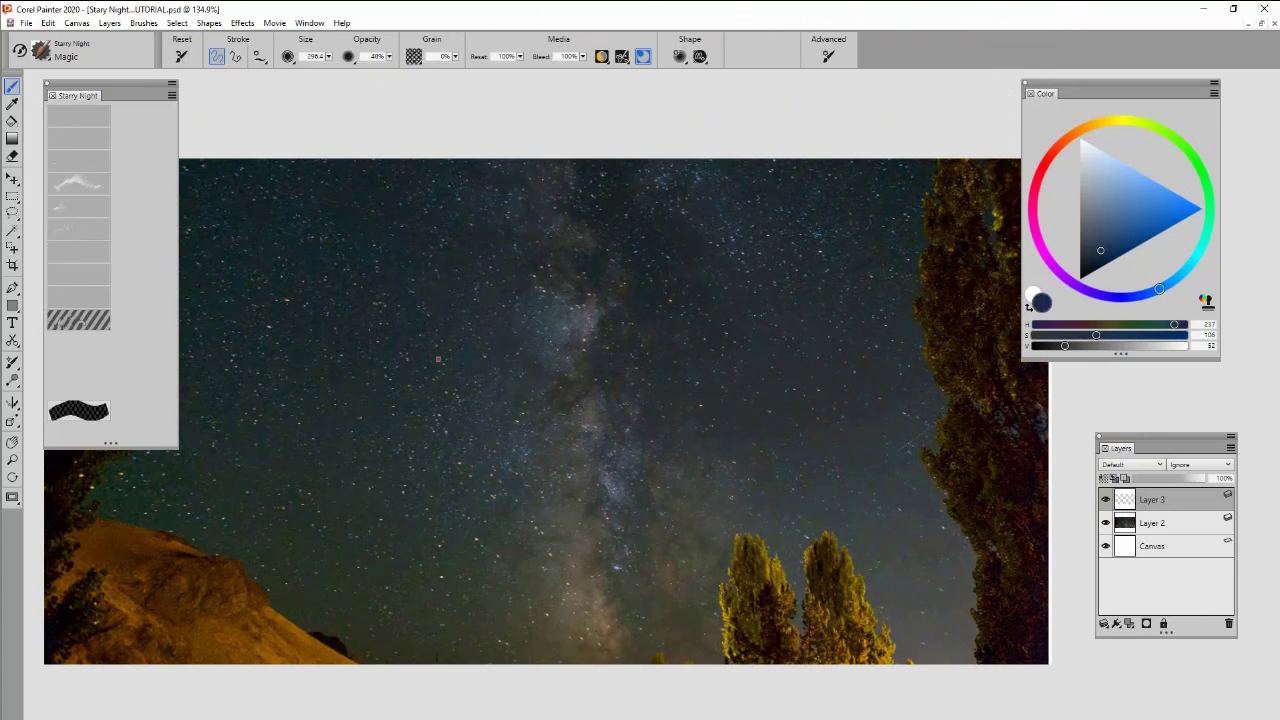
left_click_drag(834, 160, 832, 166)
left_click_drag(511, 319, 573, 285)
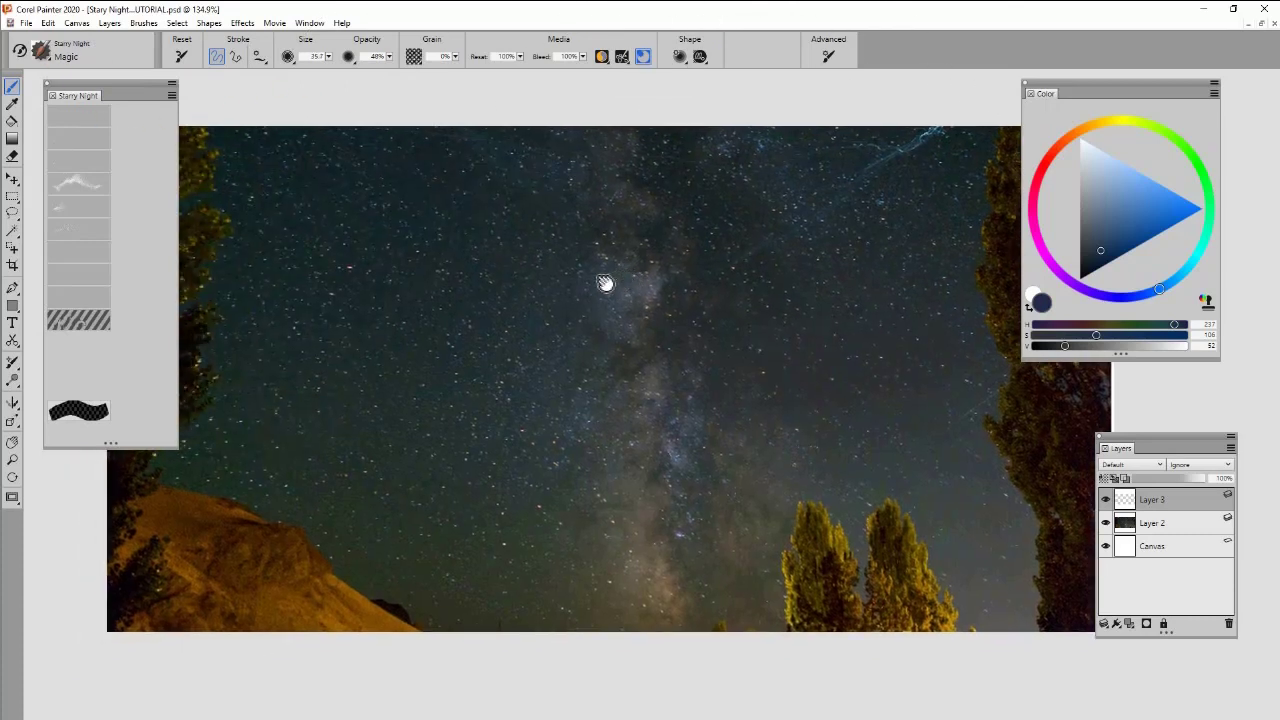
left_click_drag(312, 324, 555, 333)
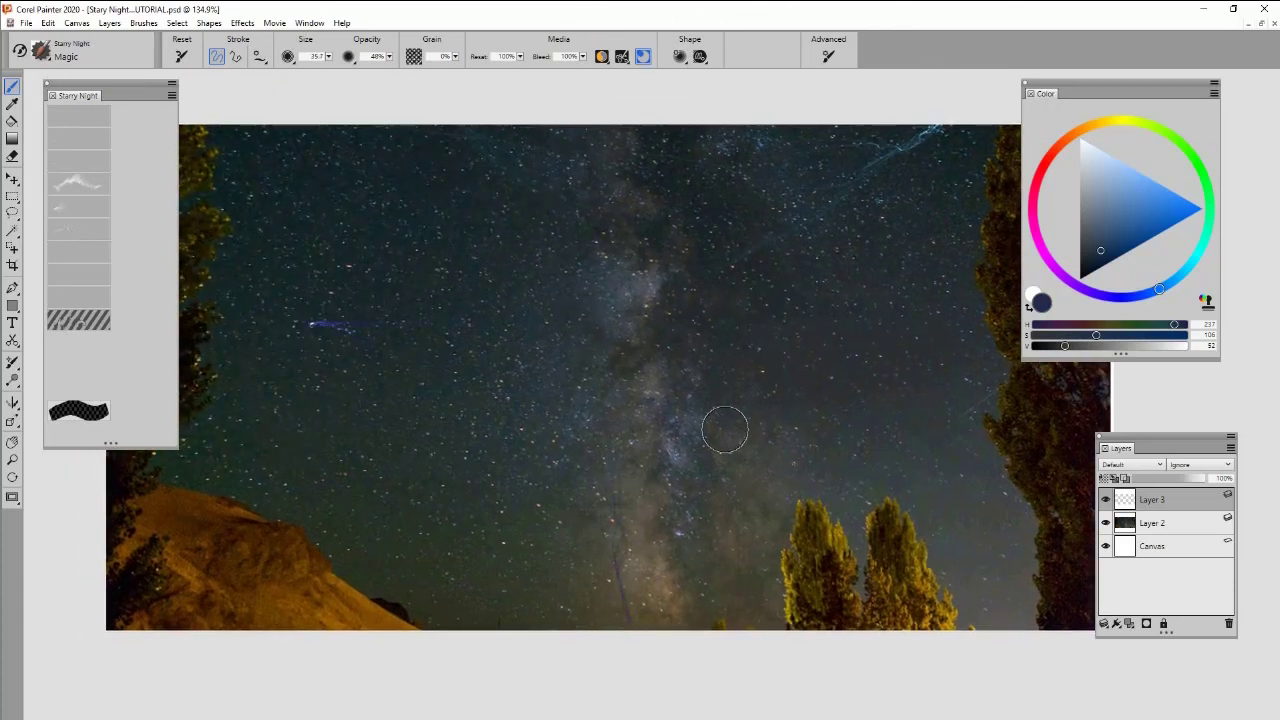
Choose a lighter blue, try a Magic brush streak beside the Milky Way, and undo it
left_click(1104, 190)
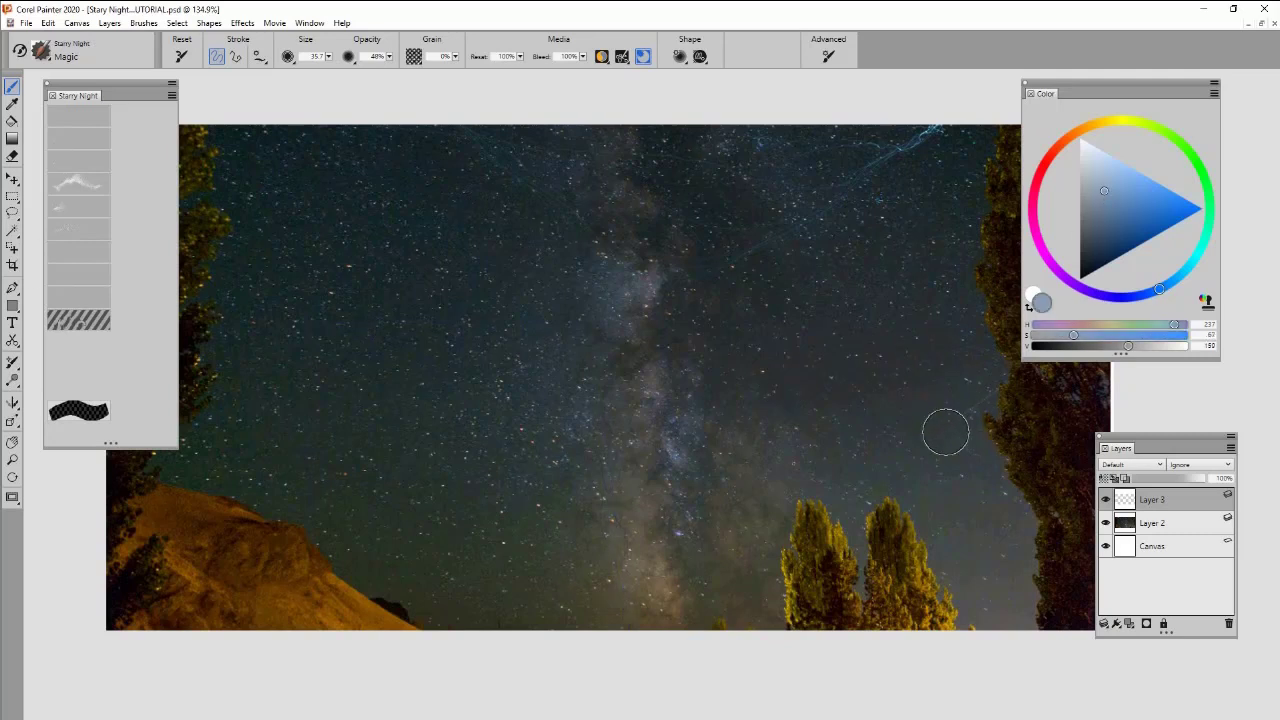
left_click_drag(760, 424, 724, 366)
key("ctrl+z")
Choose a muted grey-blue and paint pale Magic brush streaks across the Milky Way and around the poplars
left_click(1096, 210)
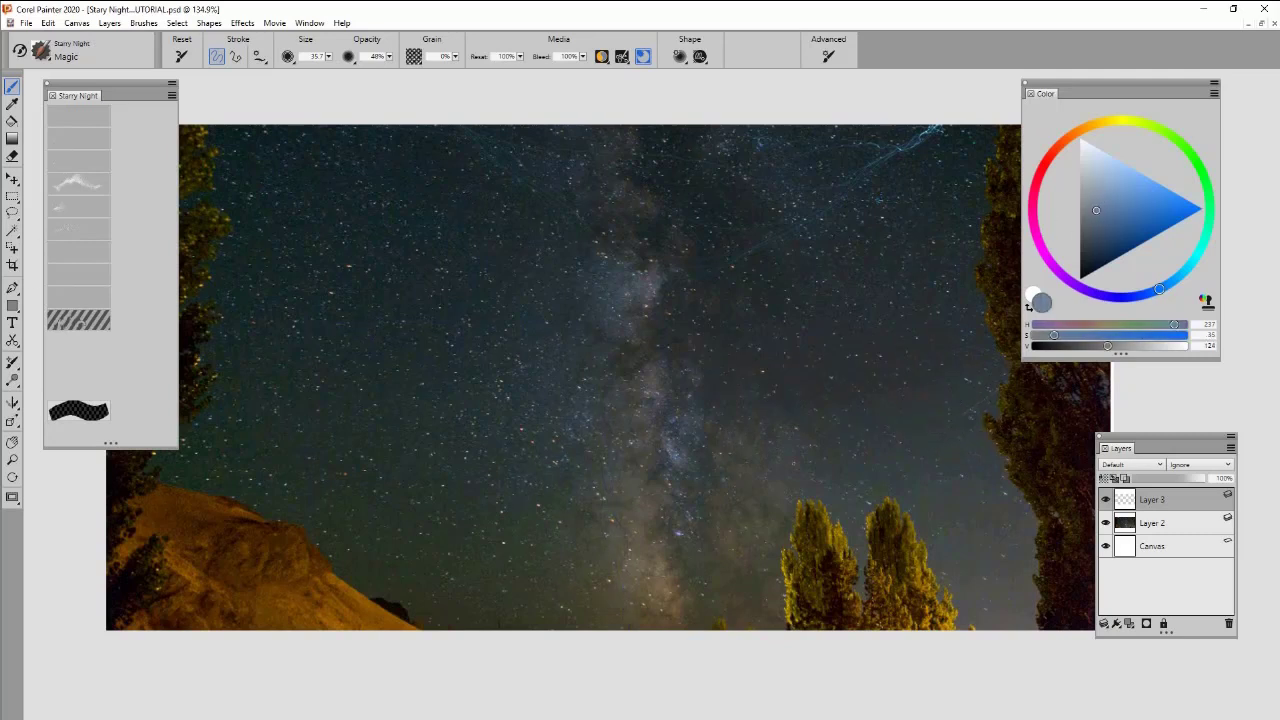
mouse_move(928, 463)
left_mouse_down()
mouse_move(746, 411)
mouse_move(277, 577)
left_mouse_up()
key("ctrl+z")
left_click_drag(722, 395, 640, 390)
left_click_drag(315, 457, 330, 410)
mouse_move(742, 503)
left_mouse_down()
mouse_move(602, 501)
mouse_move(519, 466)
mouse_move(524, 416)
mouse_move(453, 404)
left_mouse_up()
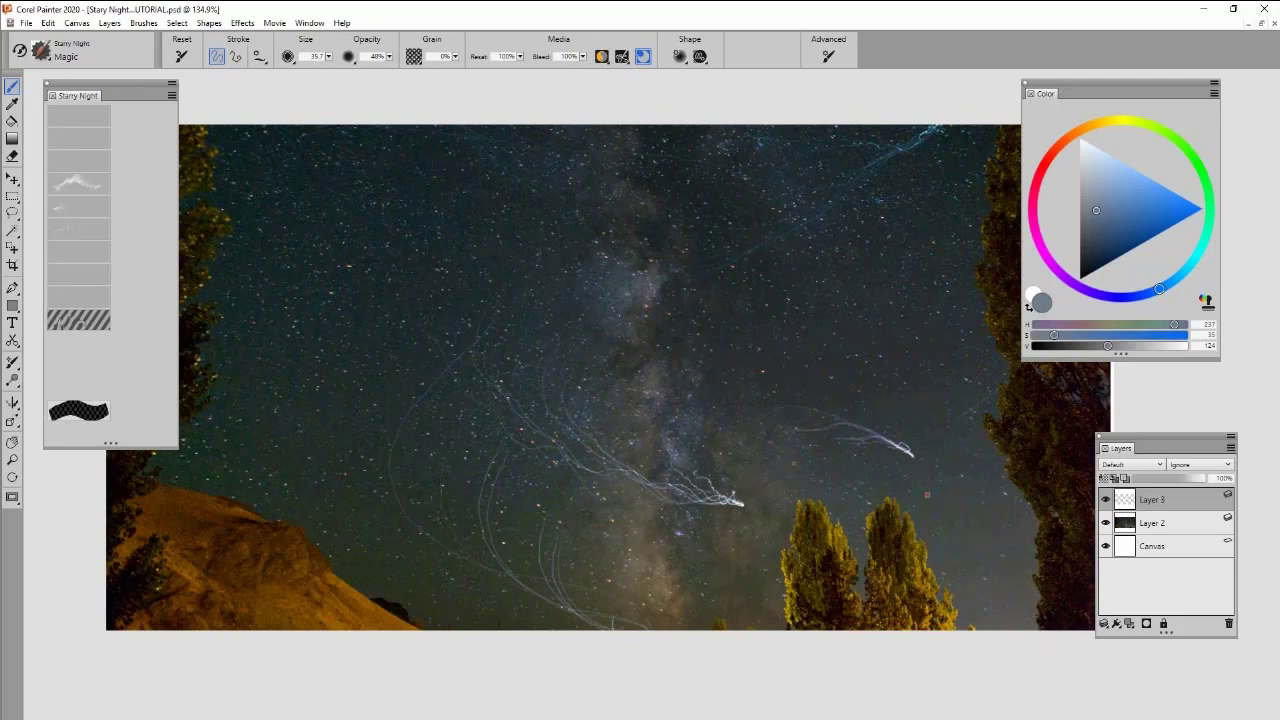
left_click_drag(927, 482, 926, 387)
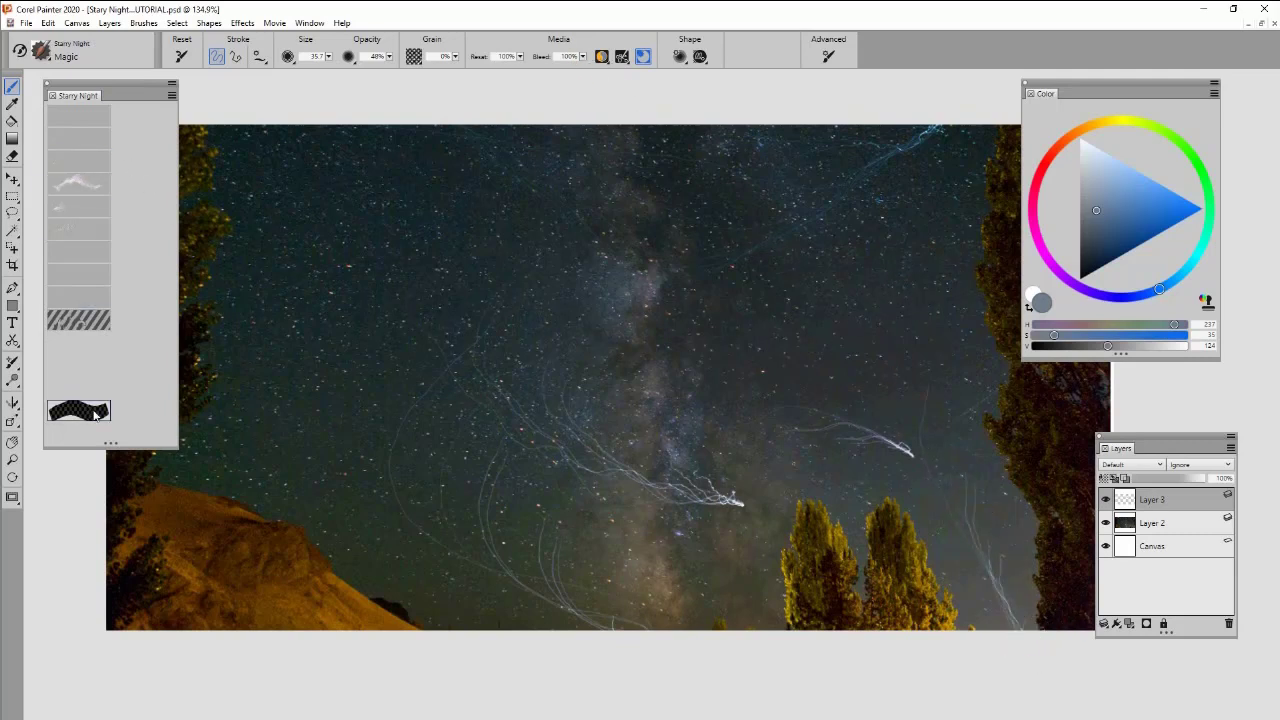
Soften the bright heads of the Magic streaks on Layer 3 with the Block Eraser at 10% opacity
key("e")
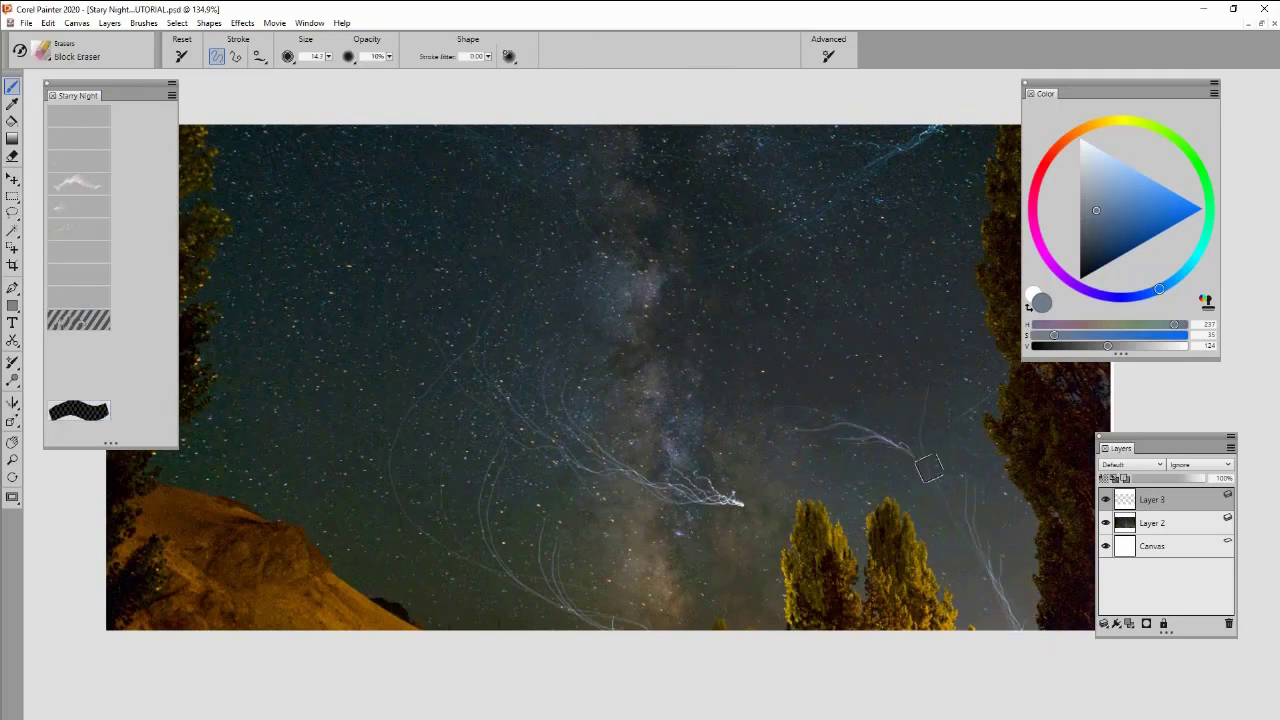
mouse_move(740, 496)
left_mouse_down()
mouse_move(706, 483)
mouse_move(703, 520)
left_mouse_up()
left_click_drag(821, 510, 882, 516)
left_click_drag(1030, 612, 1012, 602)
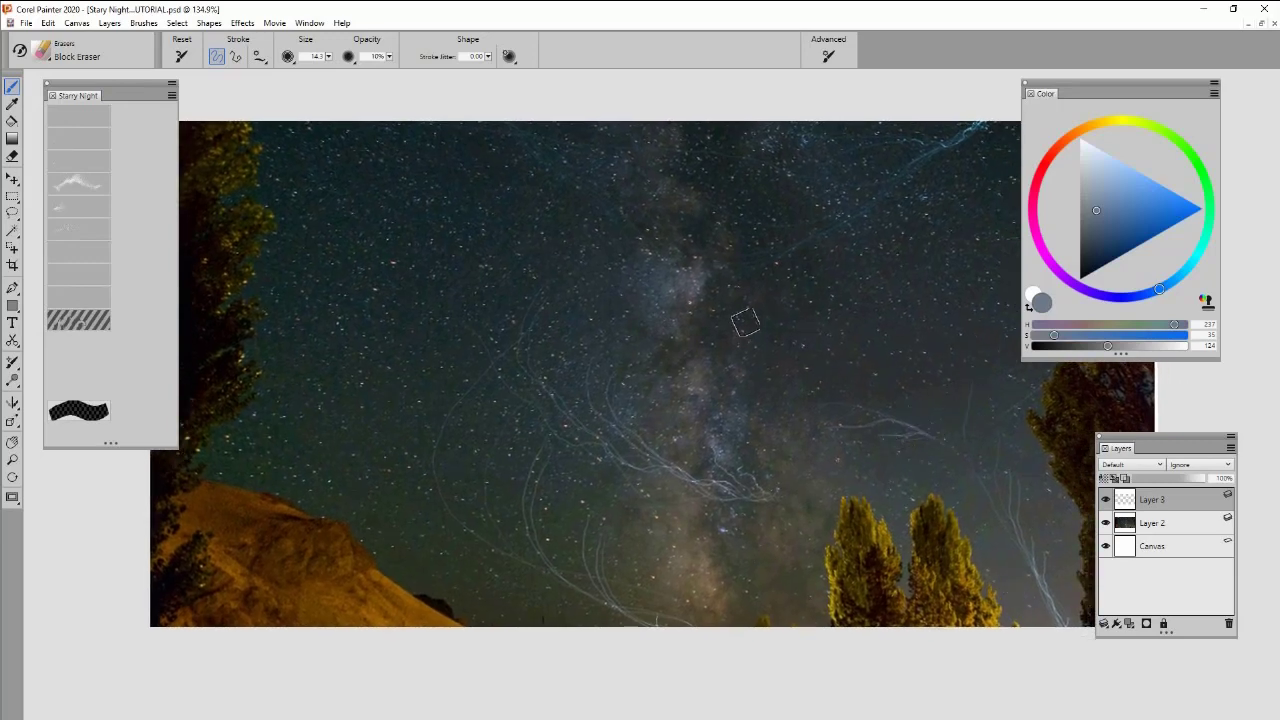
Replace the streak layer with a new empty layer and choose a muted grey-blue for the Nova brush
left_click(1231, 625)
left_click(1130, 624)
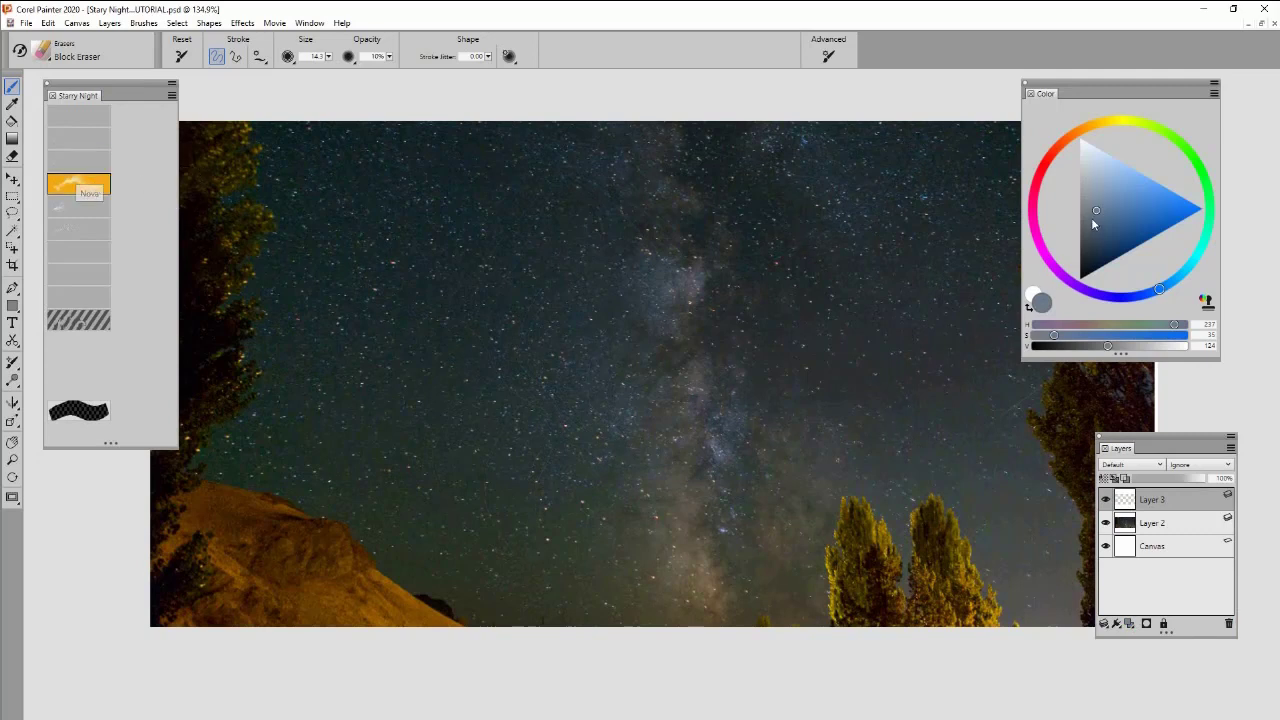
left_click(1110, 215)
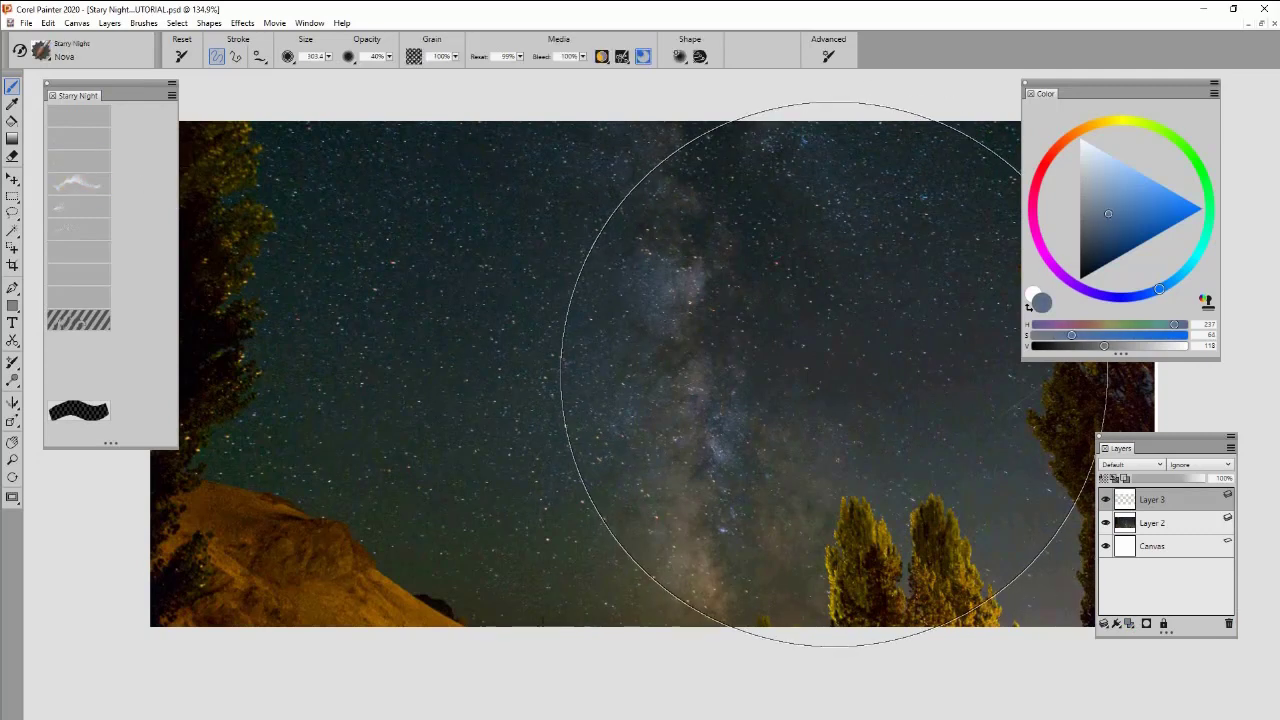
Reduce the Nova brush size to about 131 and try single dabs beside the Milky Way, undoing each one
left_click_drag(746, 358, 821, 447)
left_click(750, 411)
key("ctrl+z")
left_click(768, 395)
key("ctrl+z")
left_click(795, 411)
key("ctrl+z")
left_click(867, 378)
key("ctrl+z")
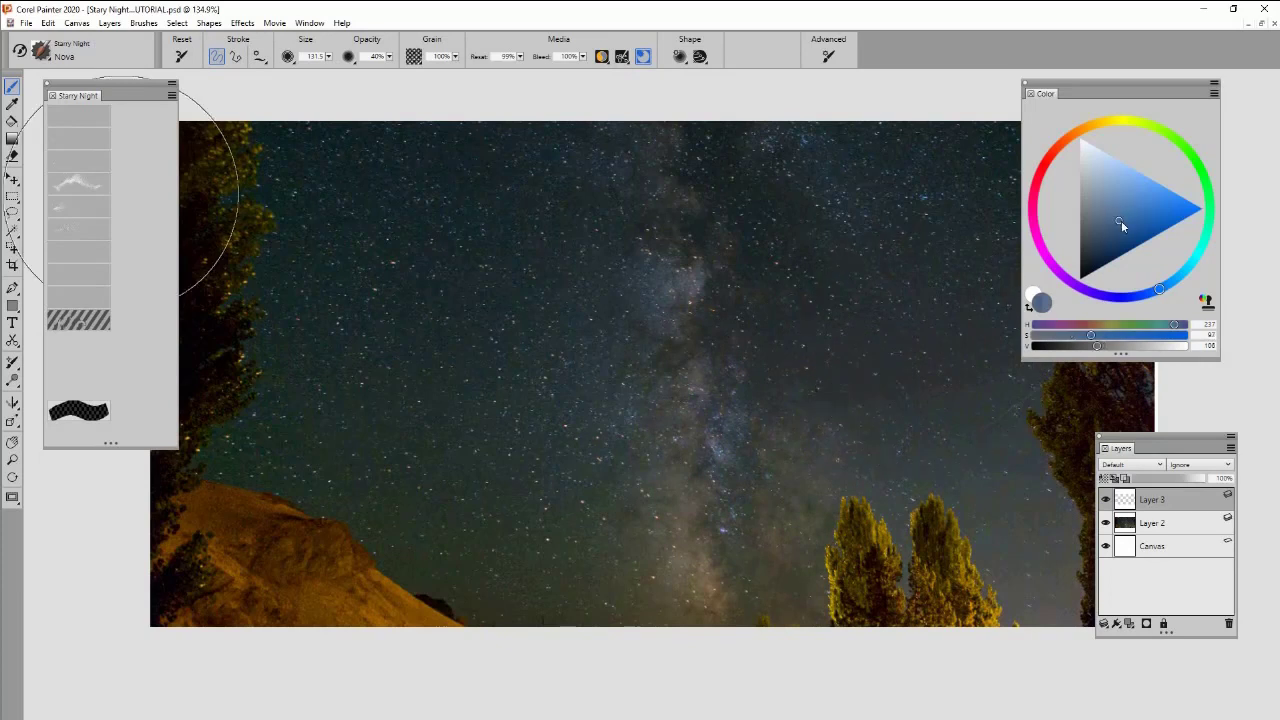
Choose a deep saturated blue, lower the Nova brush opacity to 20%, and try one dab above the poplars, undoing it
left_click_drag(1109, 218, 1132, 235)
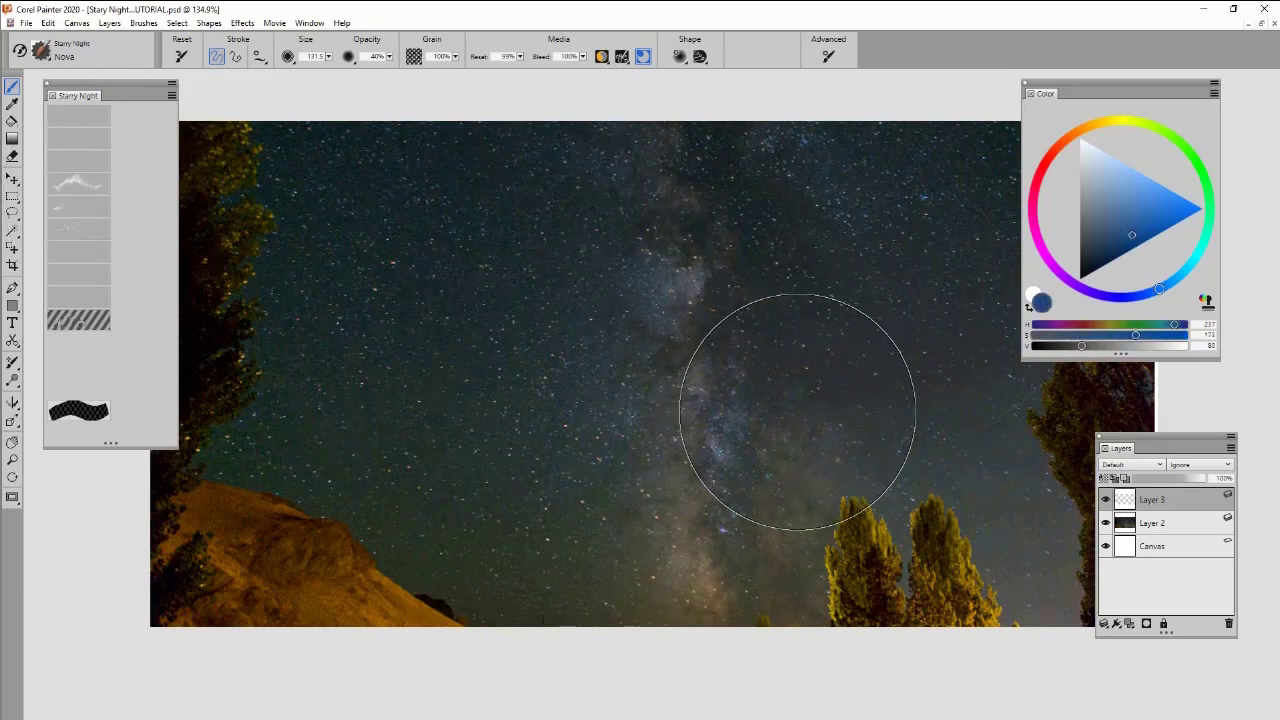
key("2")
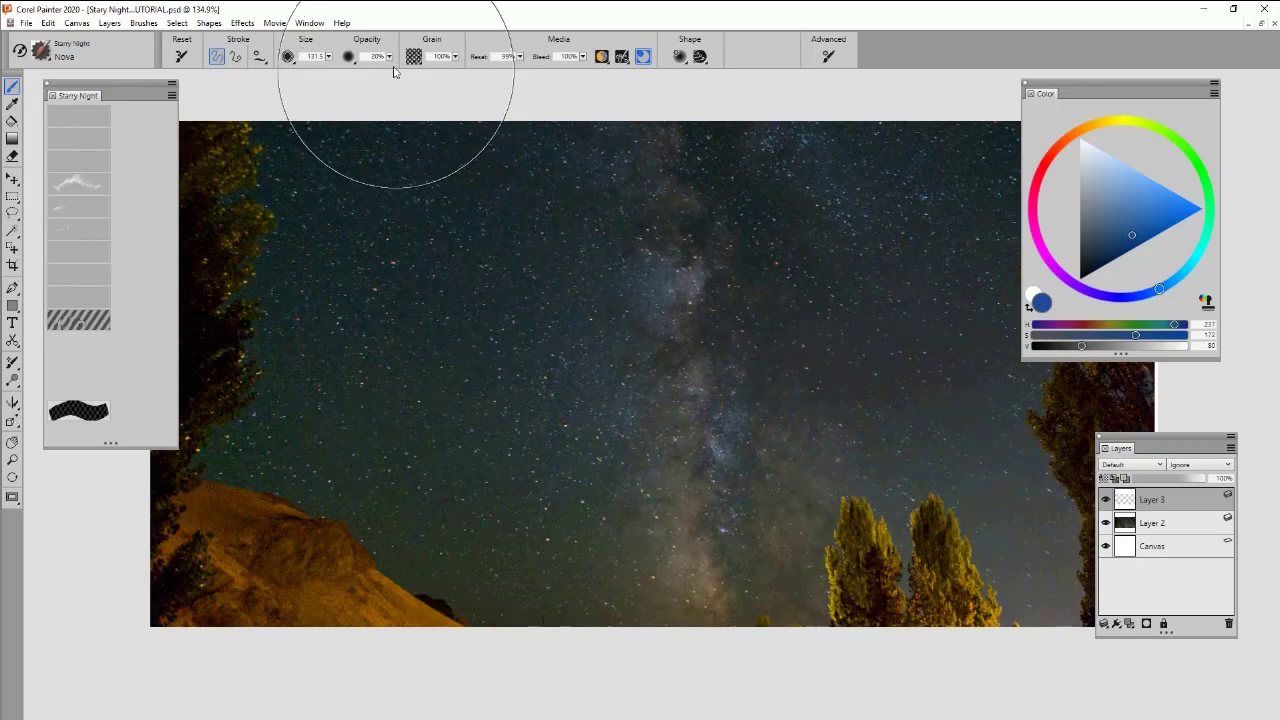
mouse_move(915, 395)
left_mouse_down()
mouse_move(930, 384)
mouse_move(927, 362)
left_mouse_up()
key("ctrl+z")
Enlarge the Nova brush to about 189, paint a glowing blue nebula cluster above the poplars, and undo it
left_click_drag(883, 300, 944, 473)
left_click_drag(918, 398, 903, 408)
key("ctrl+z")
mouse_move(882, 287)
left_mouse_down()
mouse_move(925, 349)
mouse_move(906, 340)
left_mouse_up()
left_click_drag(930, 285, 933, 290)
left_click_drag(924, 179, 951, 310)
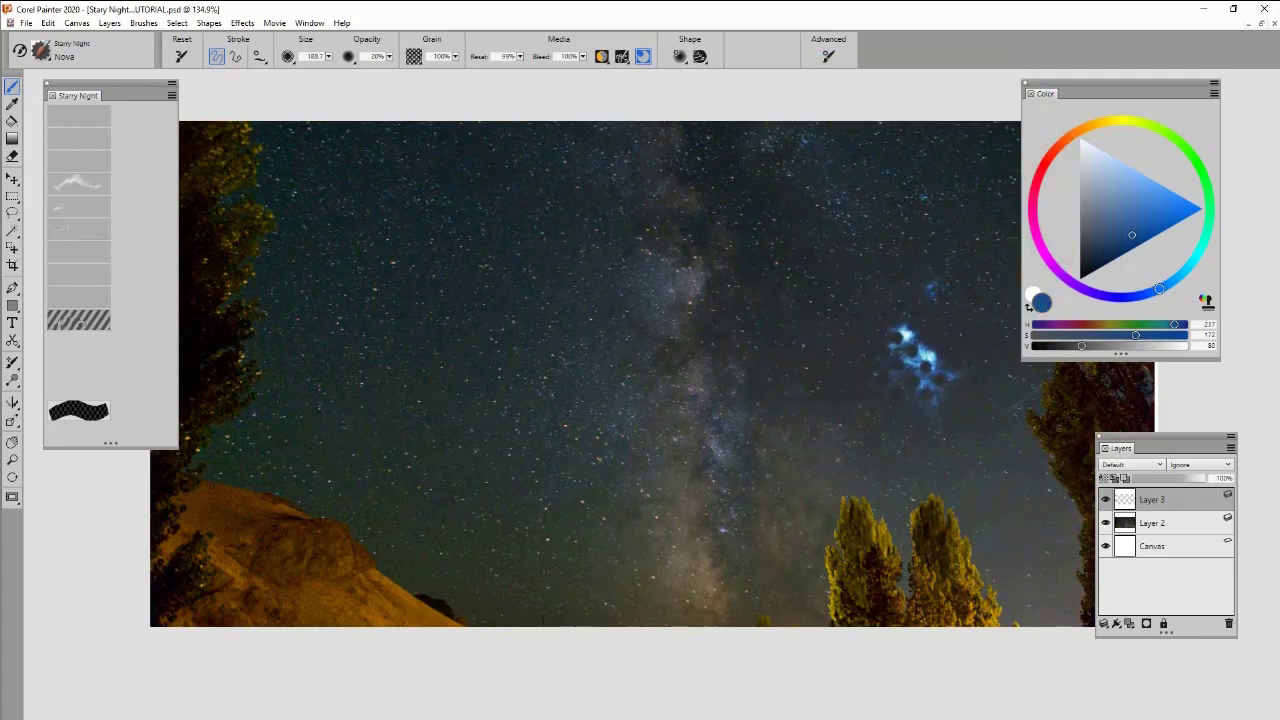
left_click(951, 411)
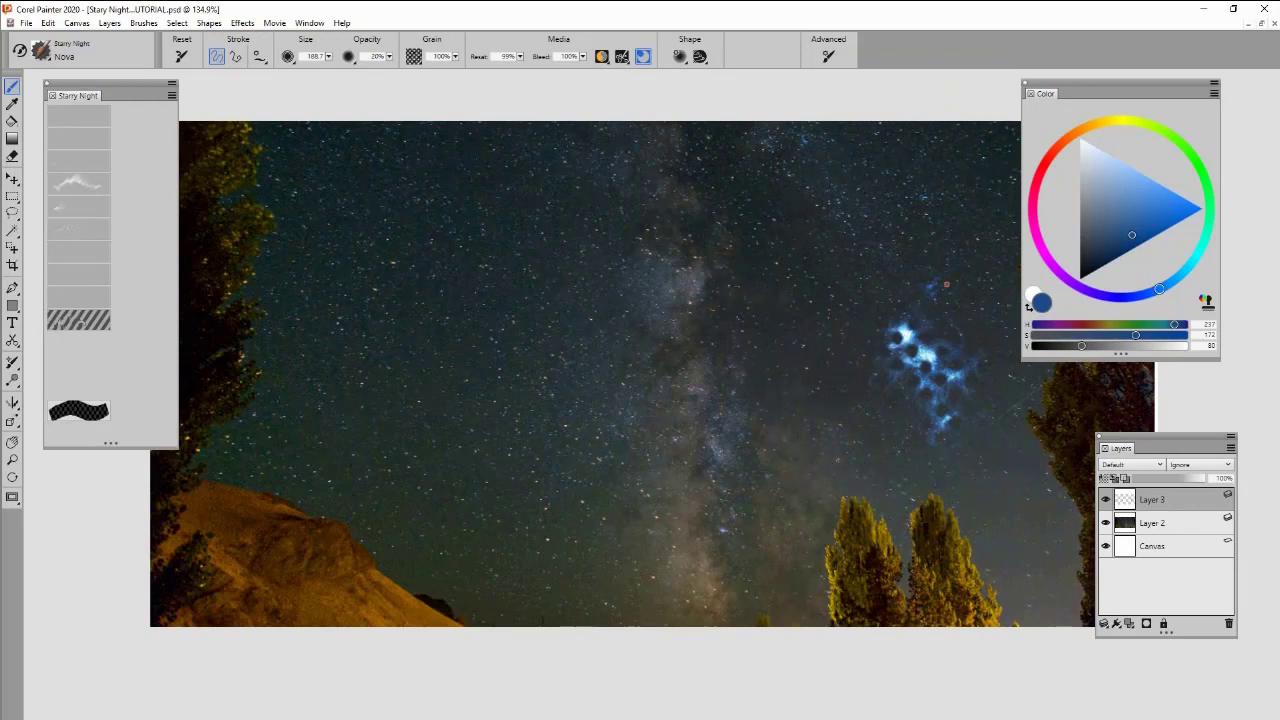
key("ctrl+z")
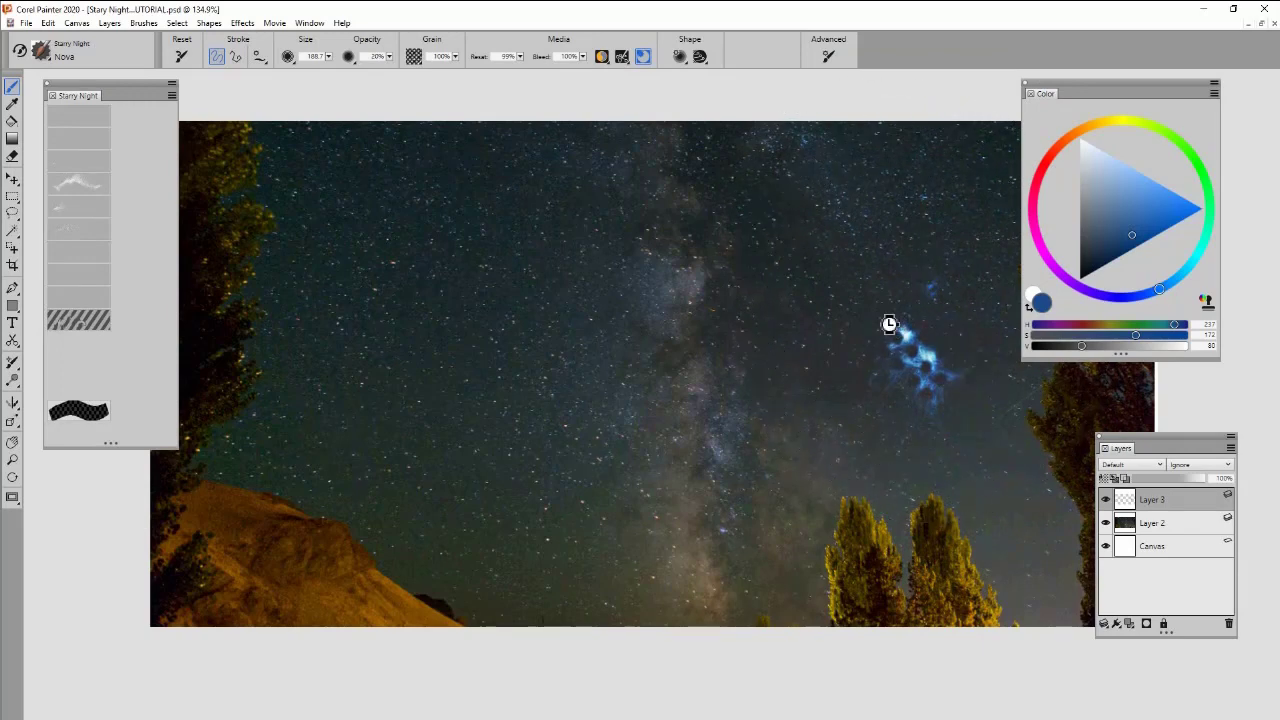
key("ctrl+z")
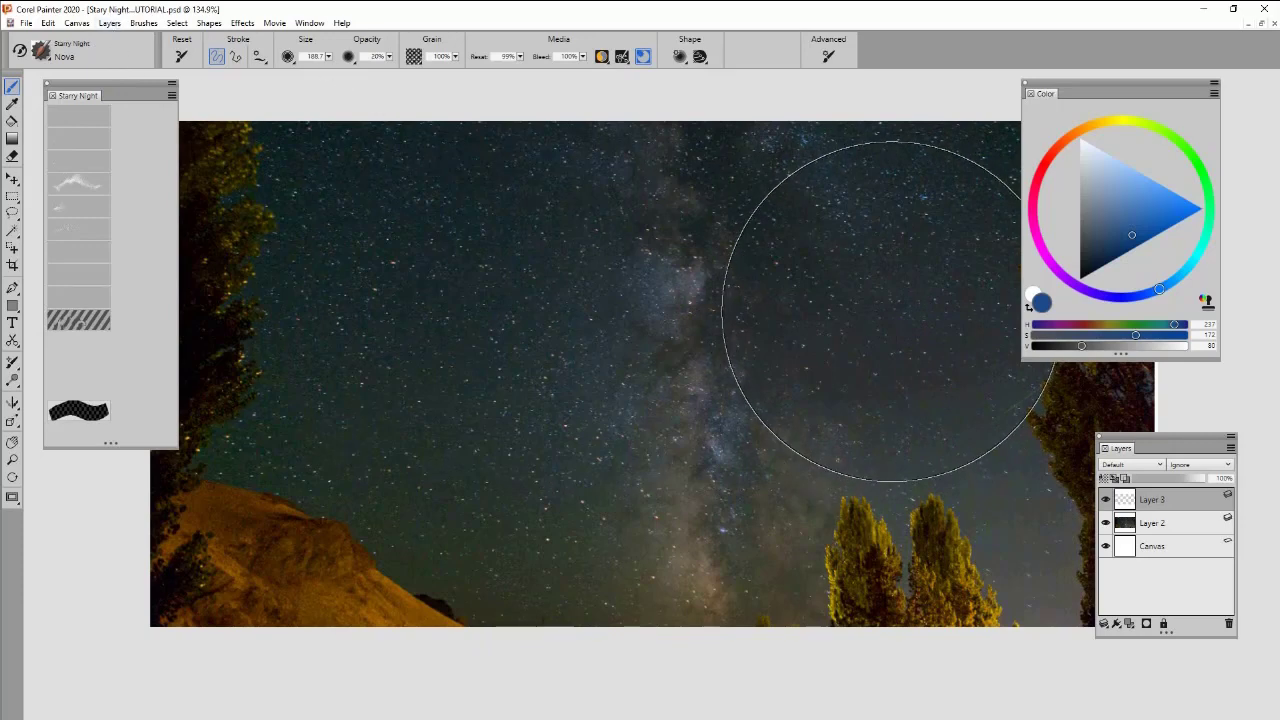
Try separate blue Nova dabs at several spots in the sky above the poplars, undoing each attempt
left_click(902, 362)
key("ctrl+z")
left_click(905, 372)
key("ctrl+z")
left_click(892, 330)
left_click(921, 263)
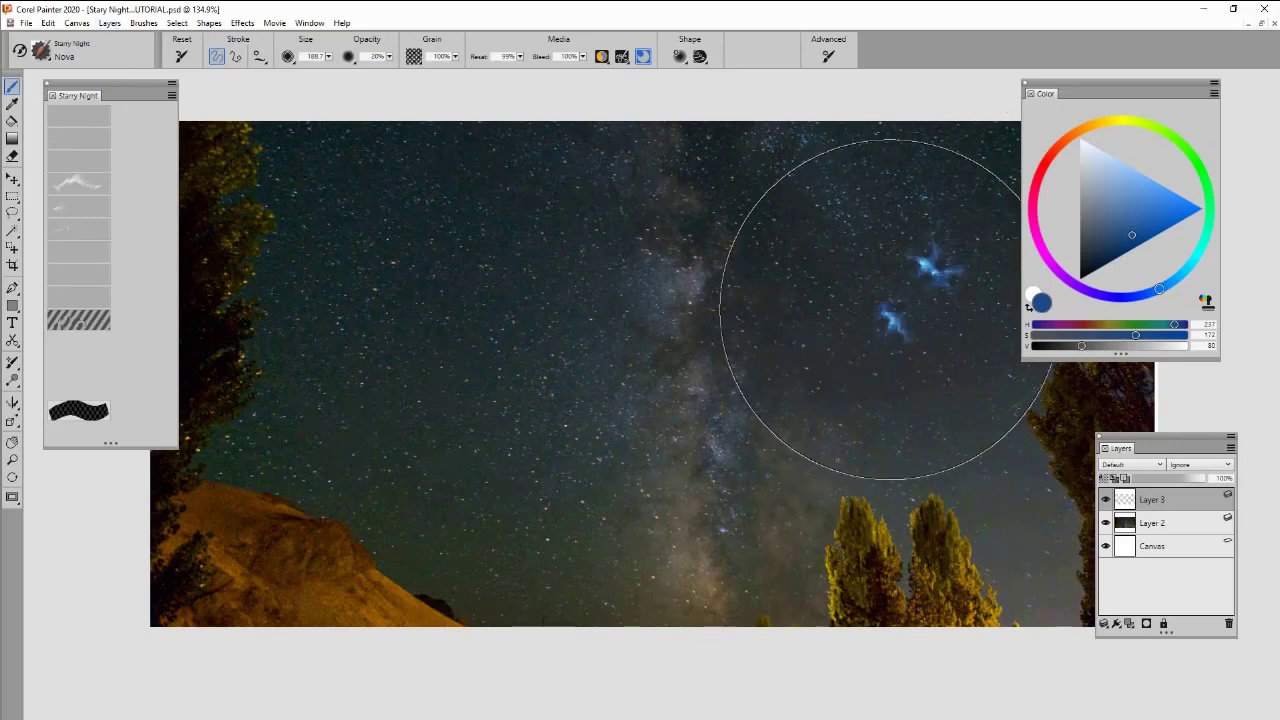
key("ctrl+z")
left_click(886, 296)
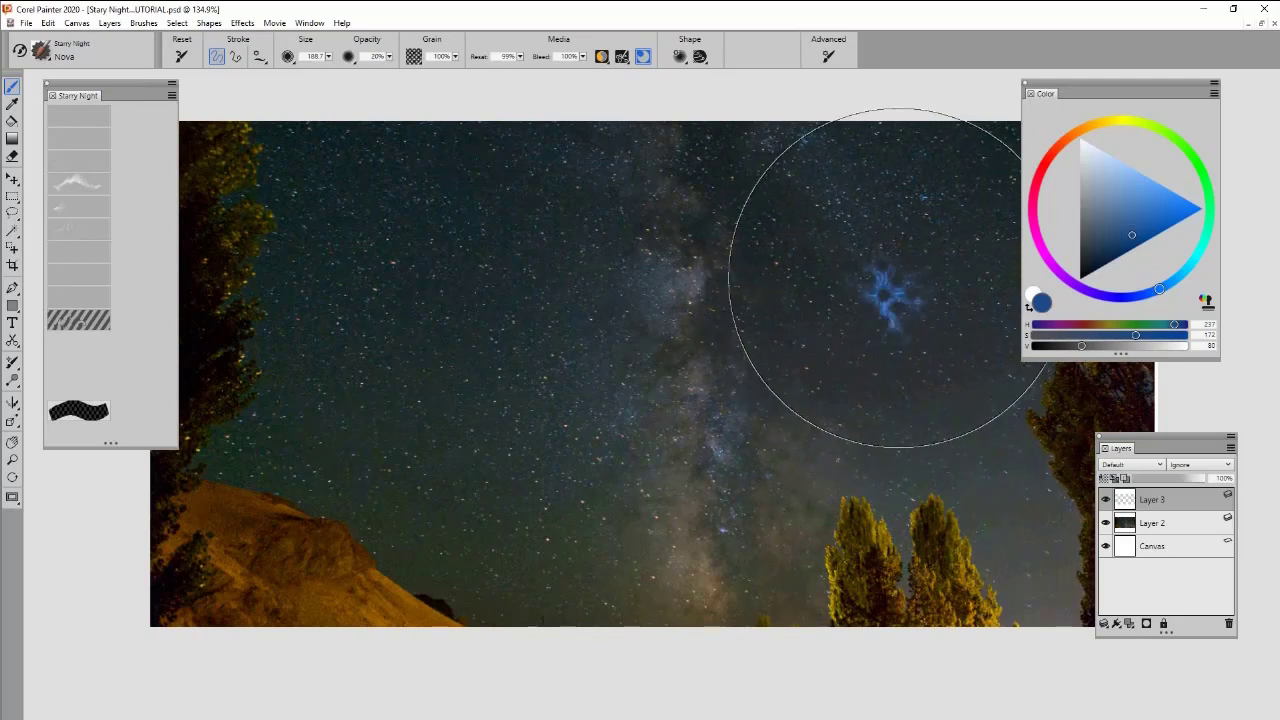
key("ctrl+z")
left_click(856, 249)
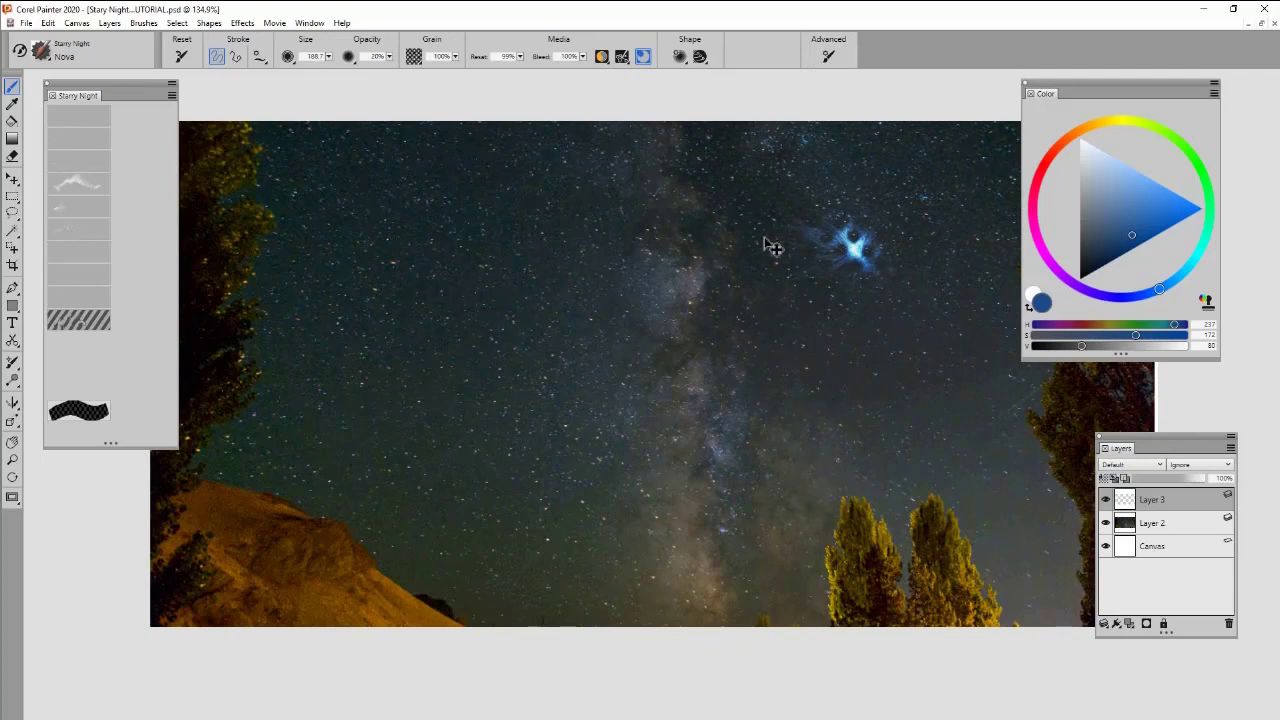
key("ctrl+z")
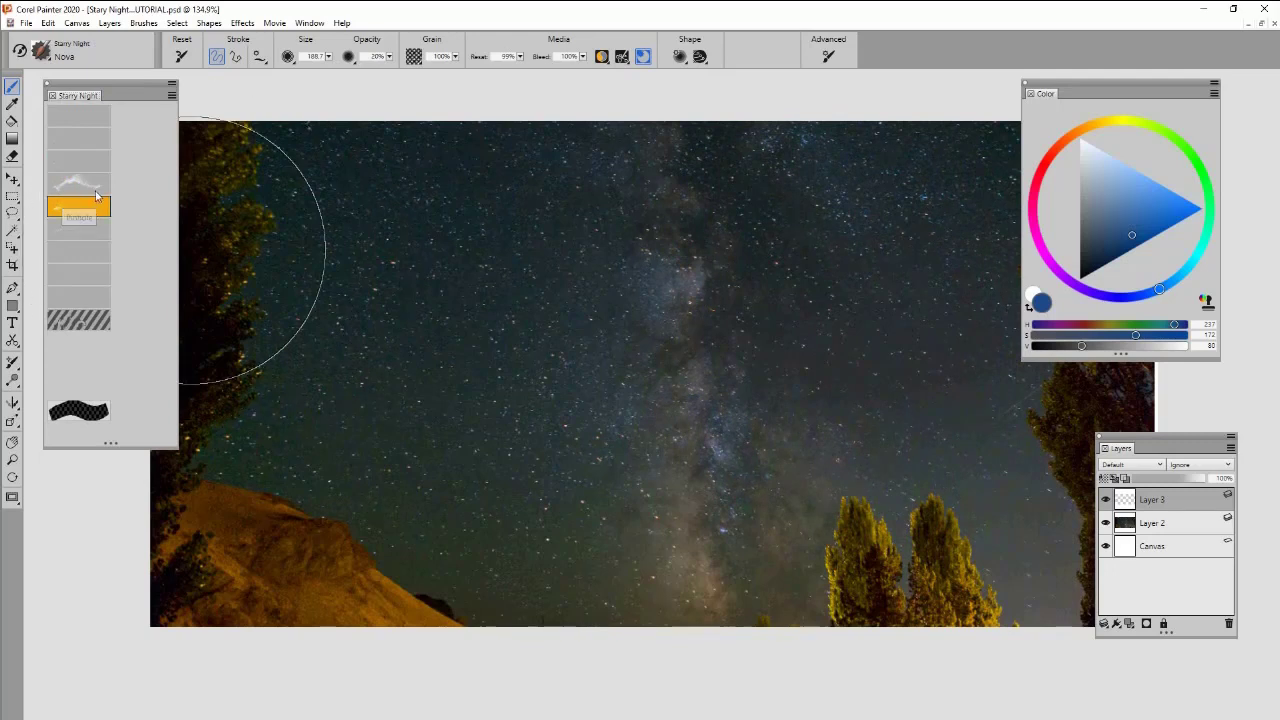
Choose a soft grey-blue for the Pinhole brush, try a star burst and undo it, and set the brush size to about 105
left_click(1100, 202)
left_click(1107, 206)
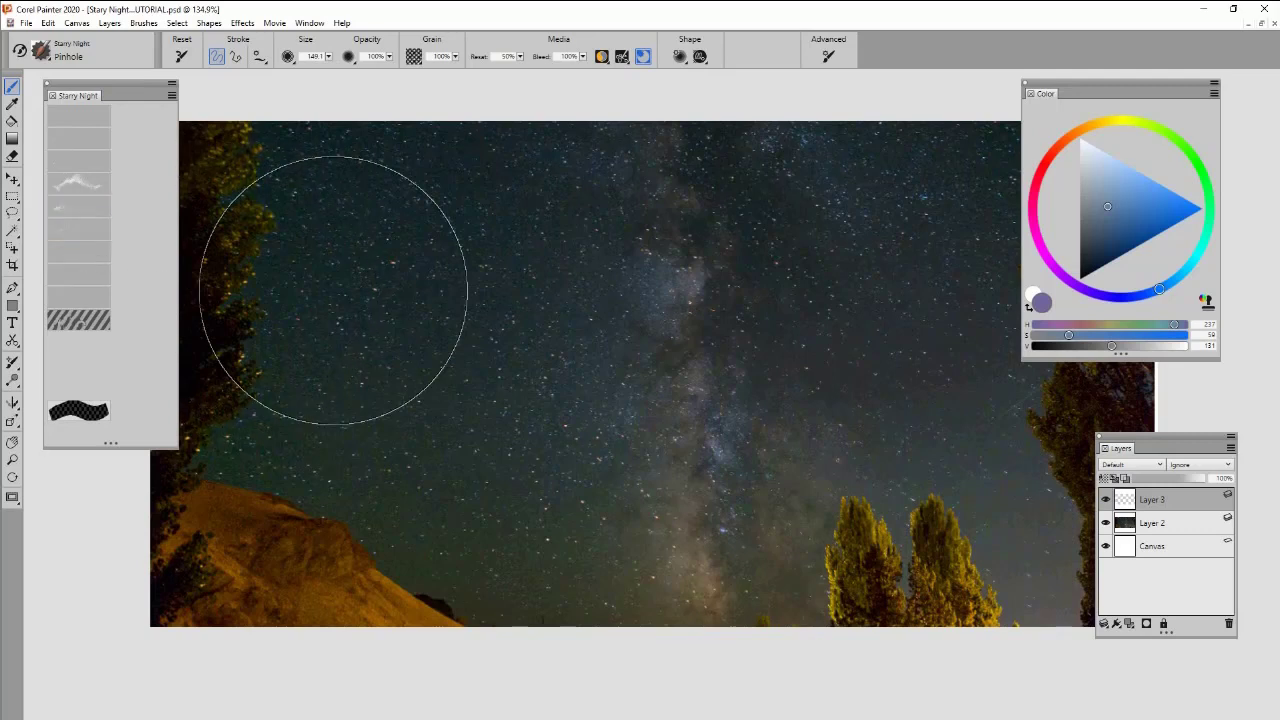
left_click(500, 346)
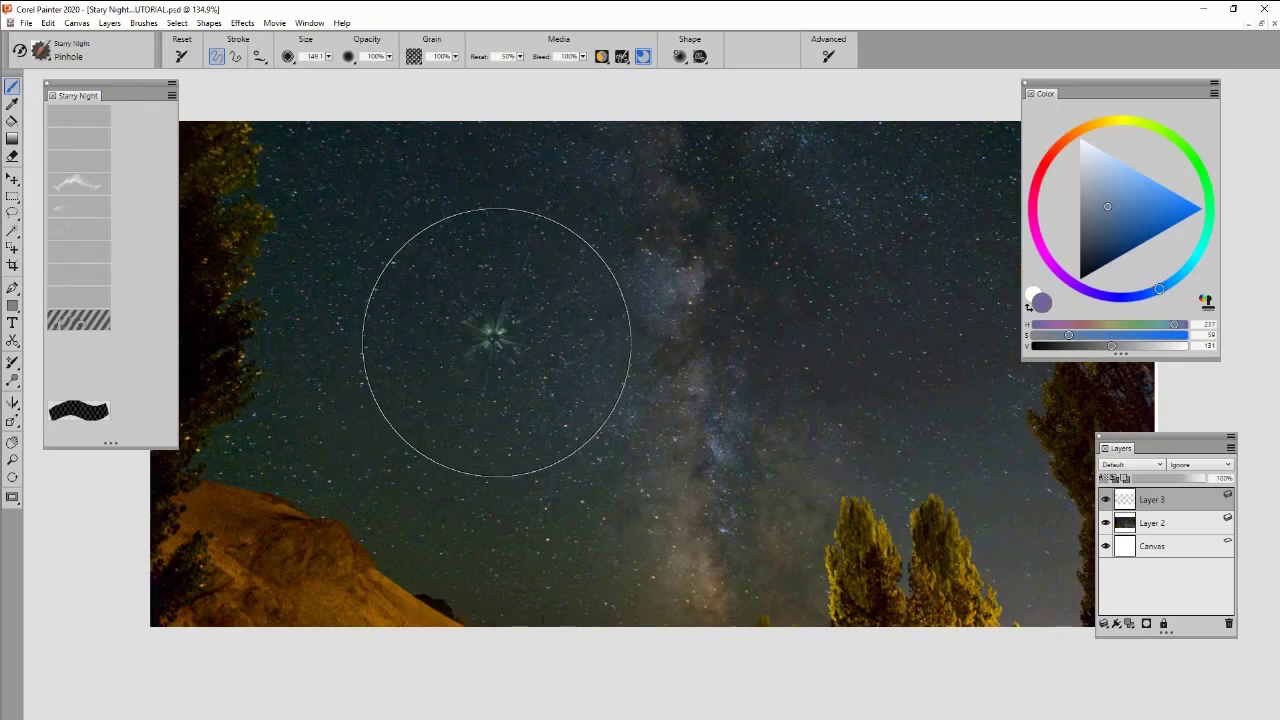
key("ctrl+z")
mouse_move(500, 354)
left_mouse_down()
mouse_move(495, 342)
mouse_move(503, 350)
left_mouse_up()
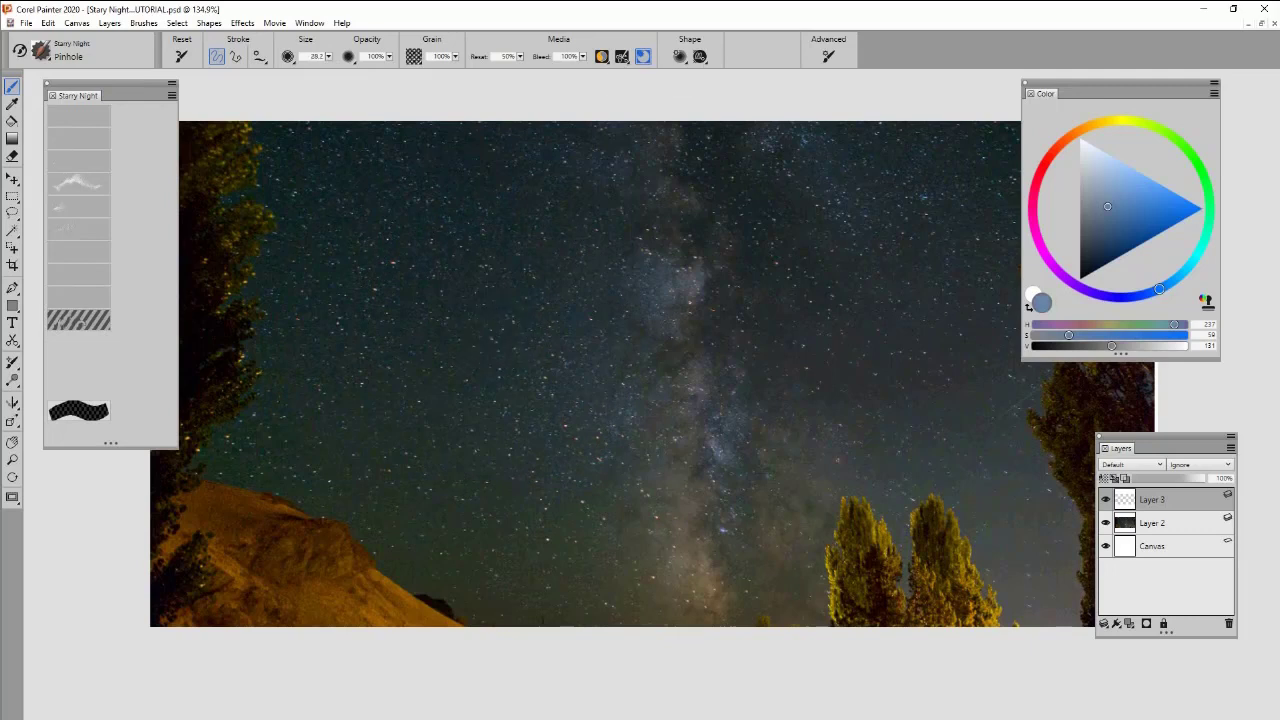
left_click_drag(476, 286, 495, 336)
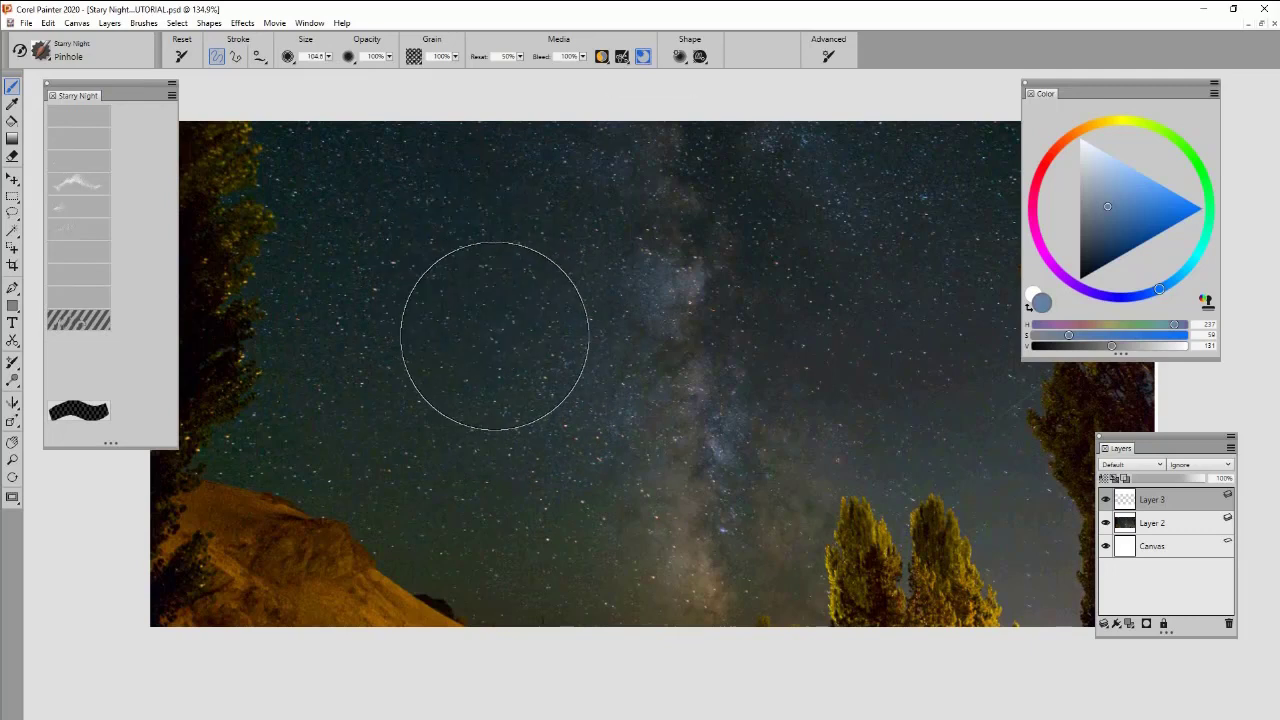
Paint Pinhole star bursts in the sky on both sides of the Milky Way, redoing the first until it looks right
left_click(497, 345)
key("ctrl+z")
left_click(495, 341)
key("ctrl+z")
left_click(497, 343)
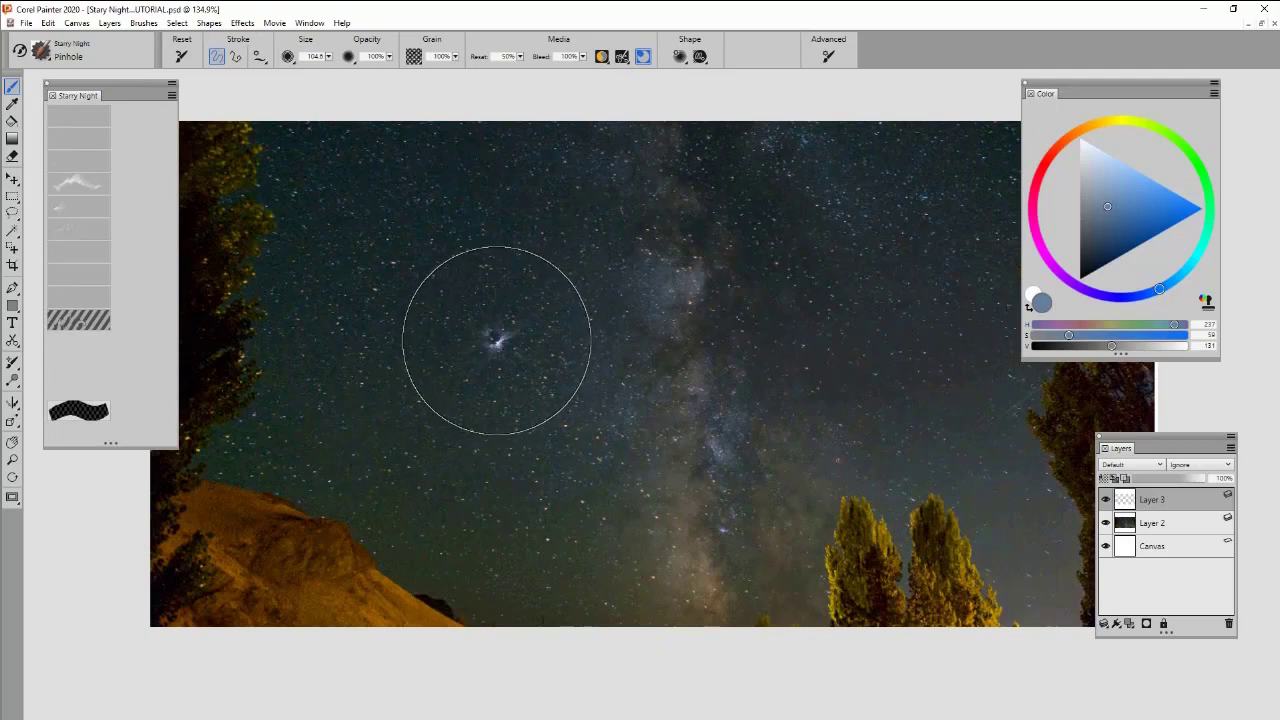
left_click(946, 440)
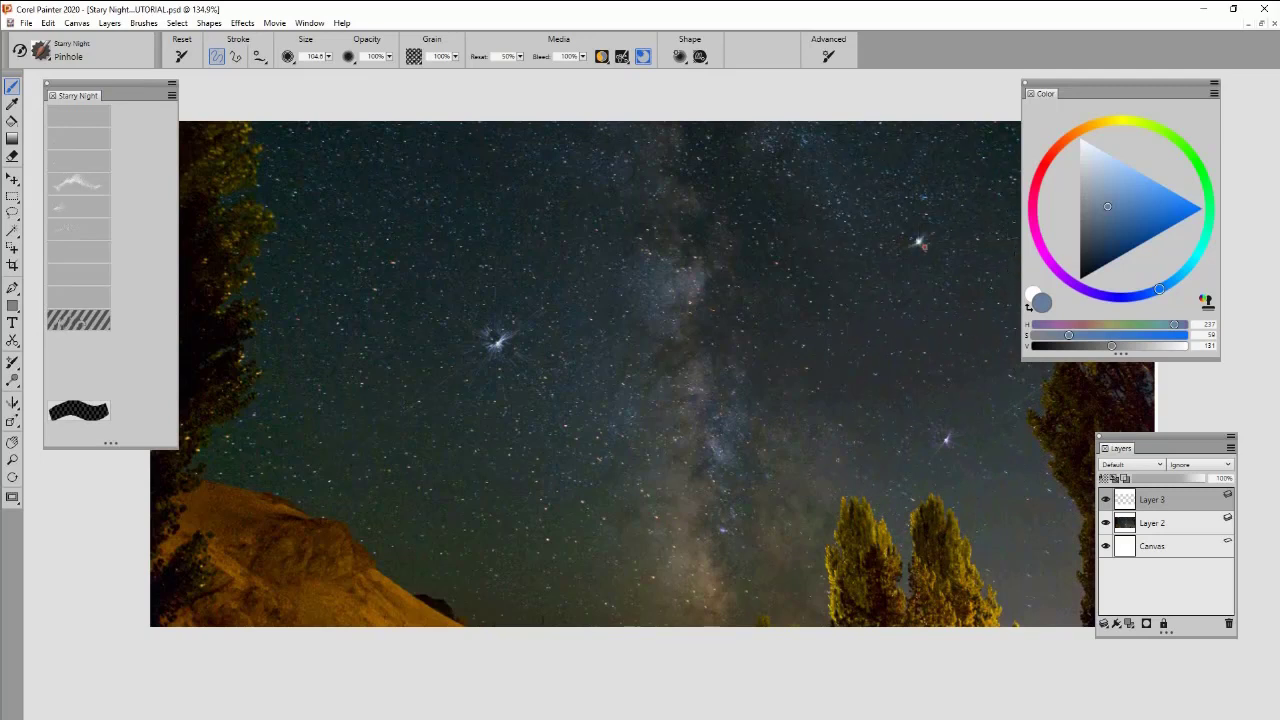
left_click(933, 234)
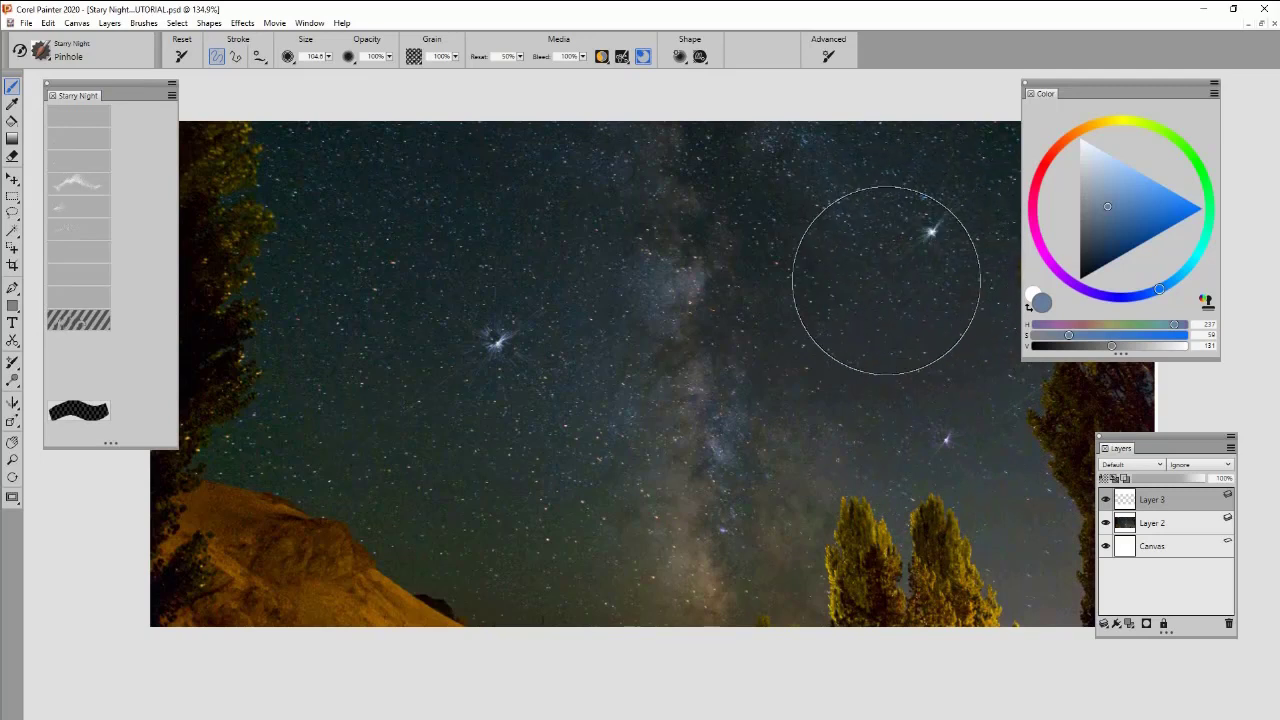
left_click(366, 160)
left_click(848, 278)
Choose a darker grey-blue and add small Pinhole stars close to the Milky Way
left_click(1090, 195)
left_click_drag(1089, 182, 1087, 239)
left_click(735, 284)
left_click_drag(793, 463, 767, 461)
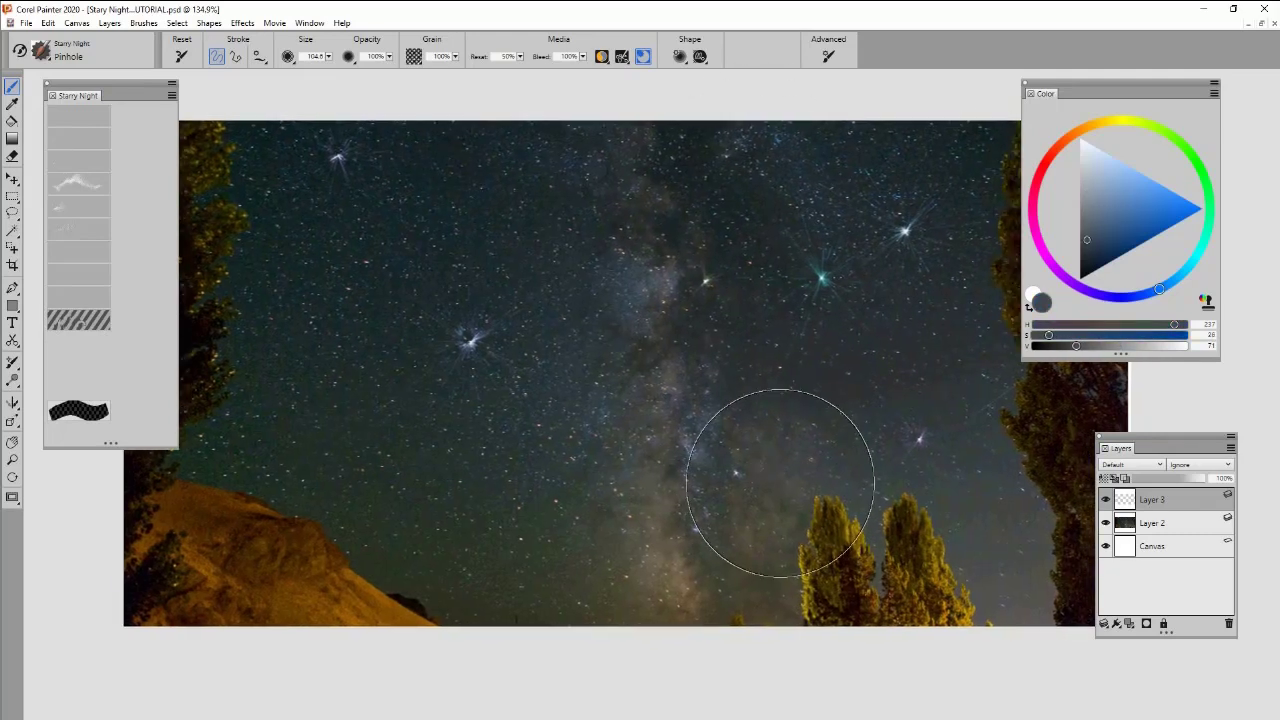
Try the Star brush in several light blues, large and then reduced to about size 106, undoing each star
left_click_drag(1122, 208, 1124, 196)
left_click_drag(856, 288, 973, 296)
left_click(919, 356)
key("ctrl+z")
left_click(917, 359)
key("ctrl+z")
left_click(1106, 191)
left_click(1094, 187)
left_click(790, 413)
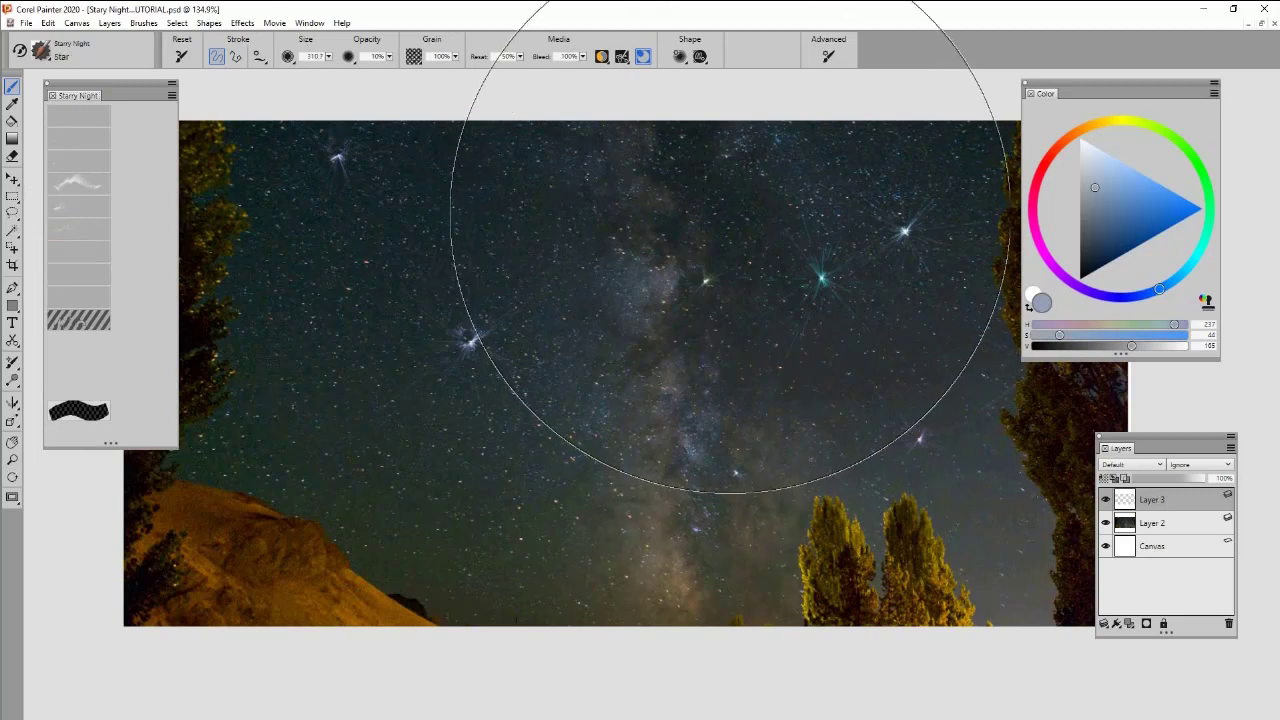
left_click_drag(756, 196, 774, 267)
left_click(1127, 196)
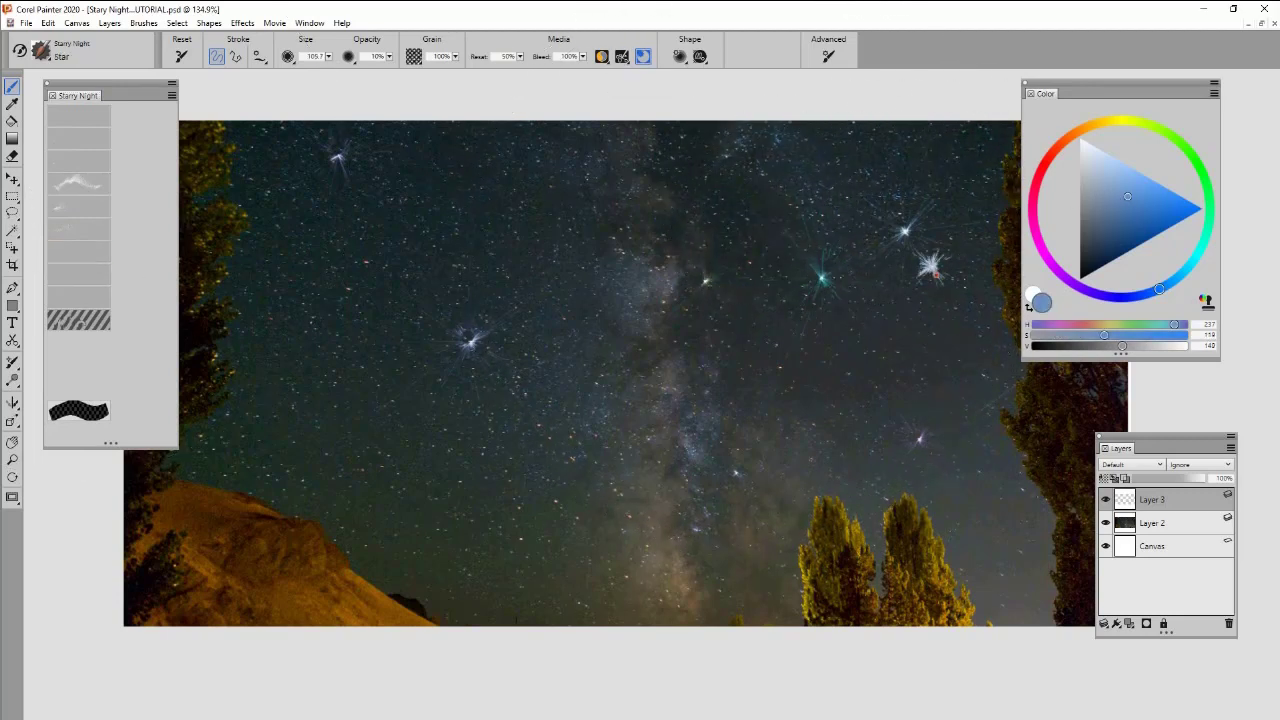
Choose a saturated blue, select Layer 2, and paint Star brush bursts at about size 160 directly onto the night-sky photo
left_click(1155, 216)
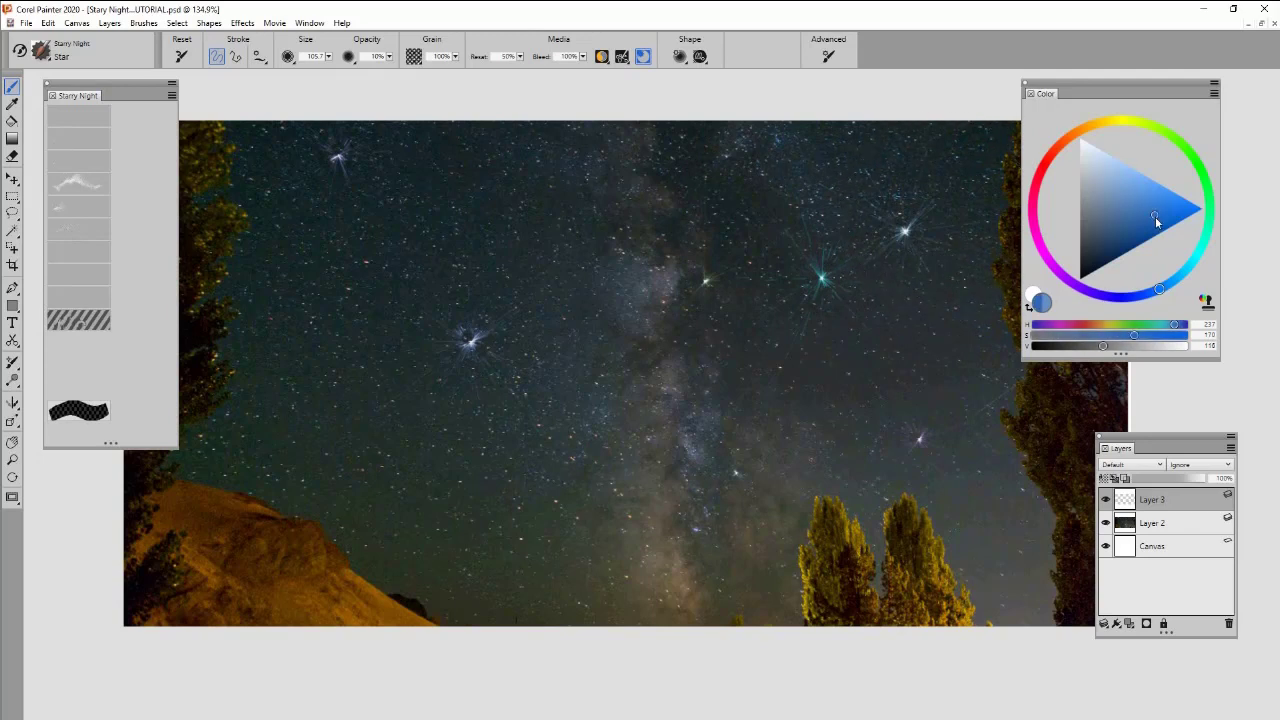
left_click(1133, 528)
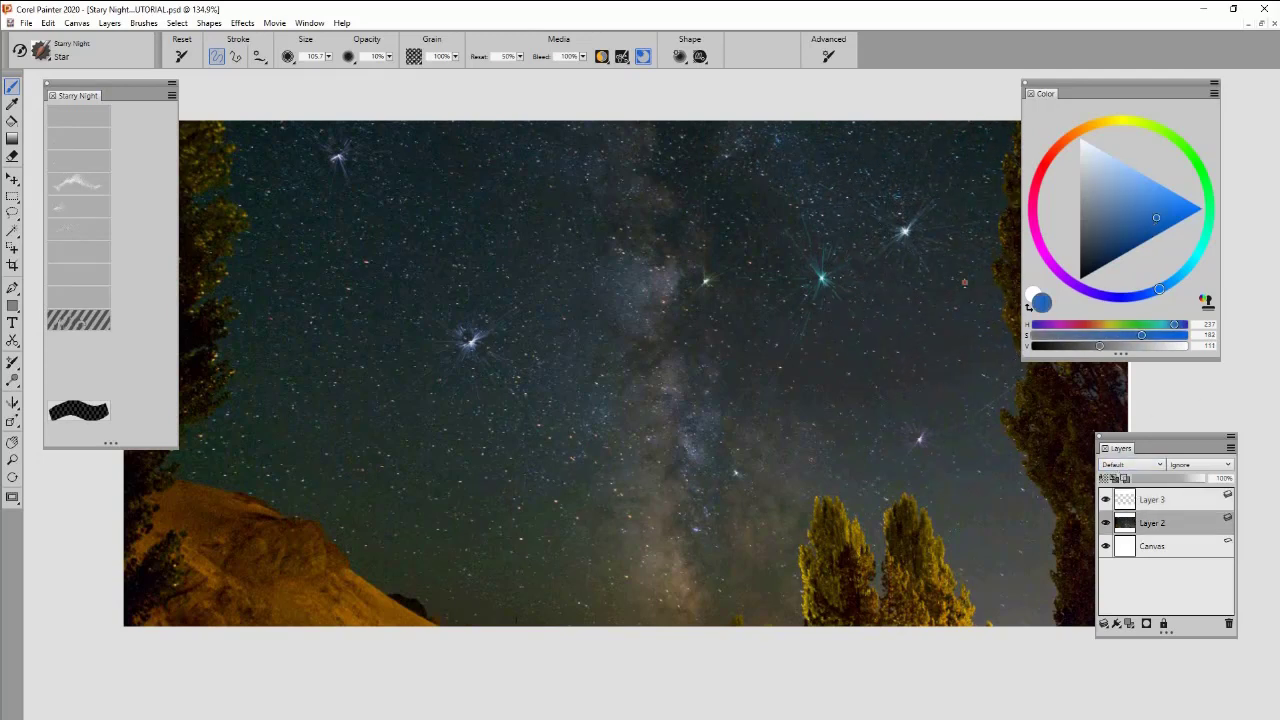
left_click_drag(834, 243, 894, 326)
key("ctrl+z")
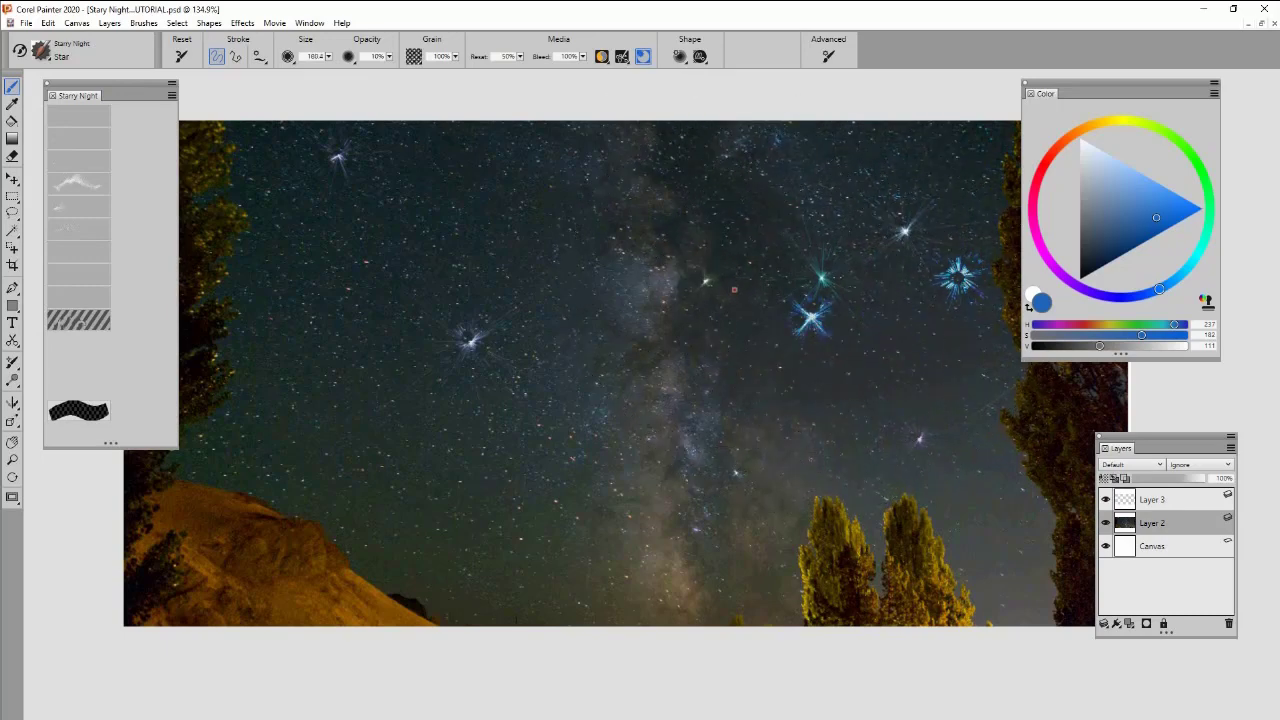
left_click(733, 288)
left_click(688, 187)
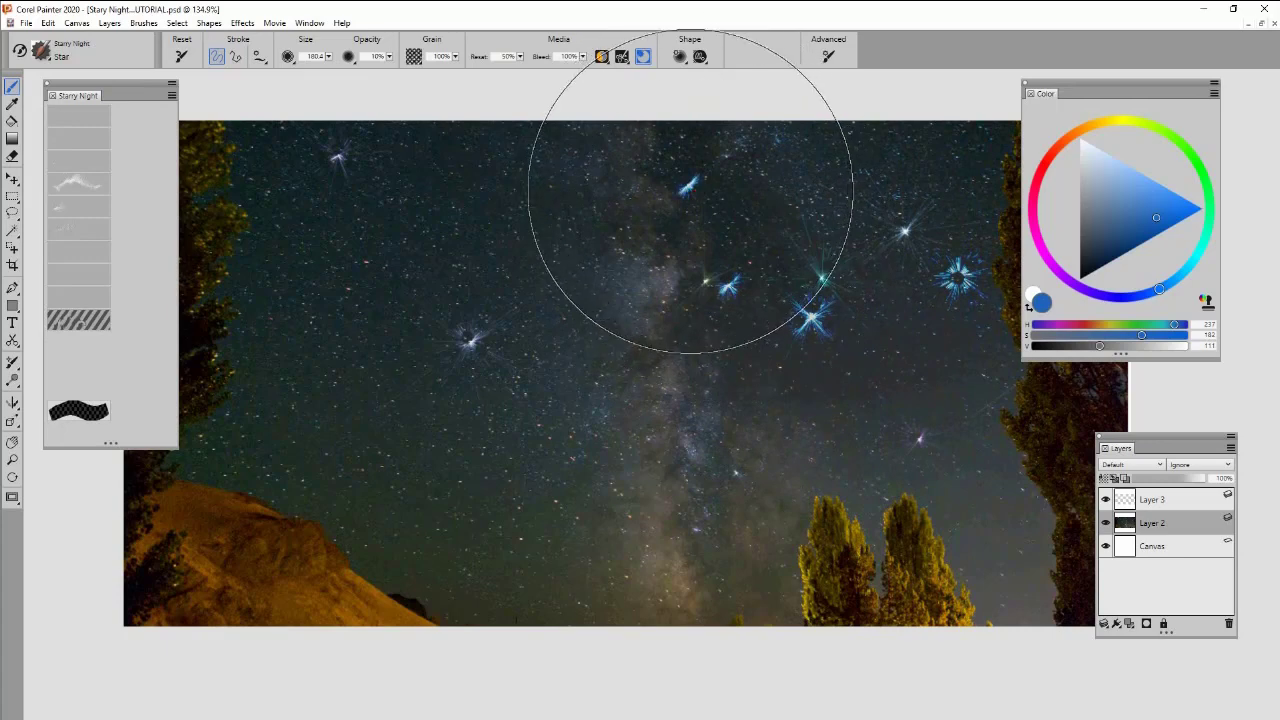
left_click(645, 157)
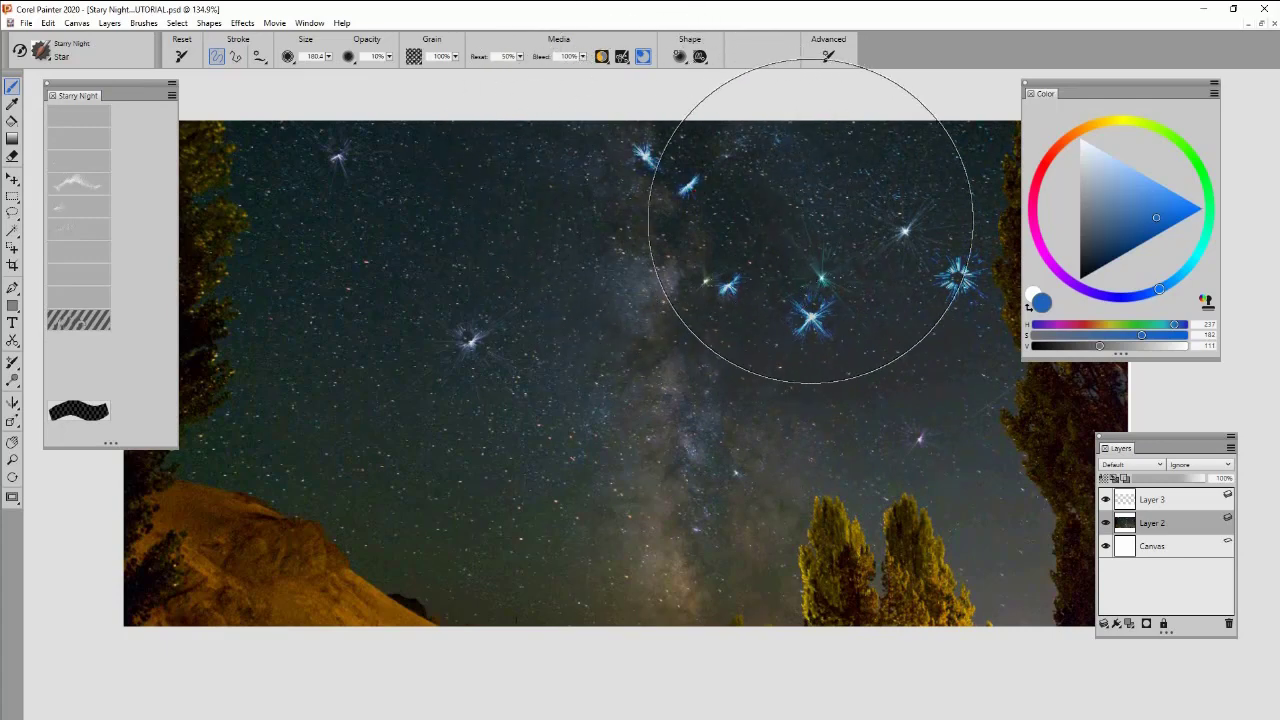
left_click(813, 216)
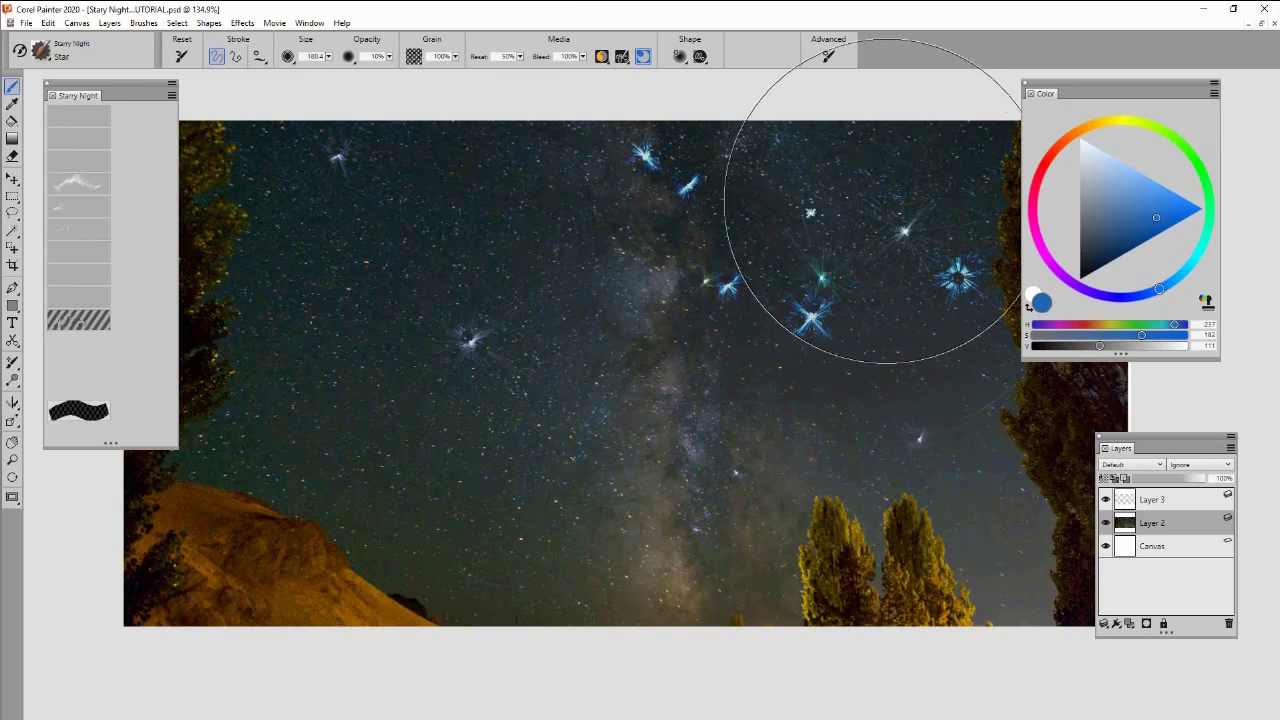
Undo the blue star bursts painted on Layer 2 and make Layer 3 active
key("ctrl+z")
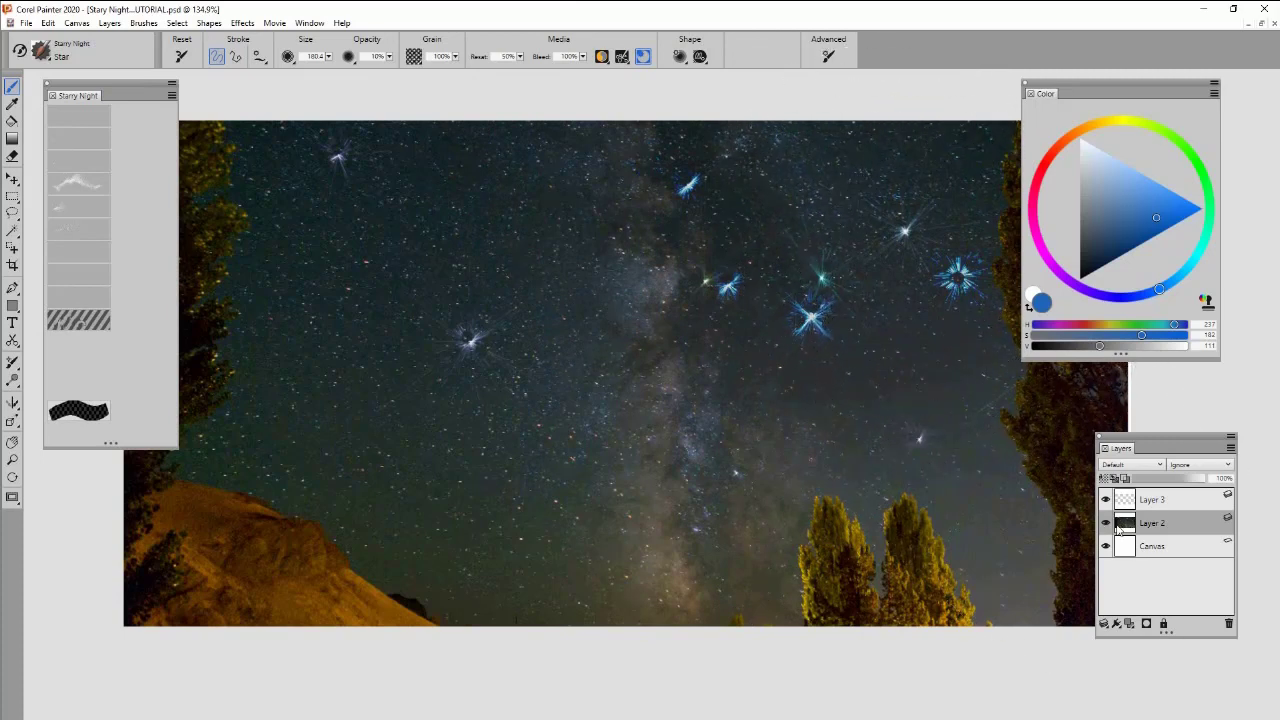
left_click(1106, 523)
left_click(1142, 505)
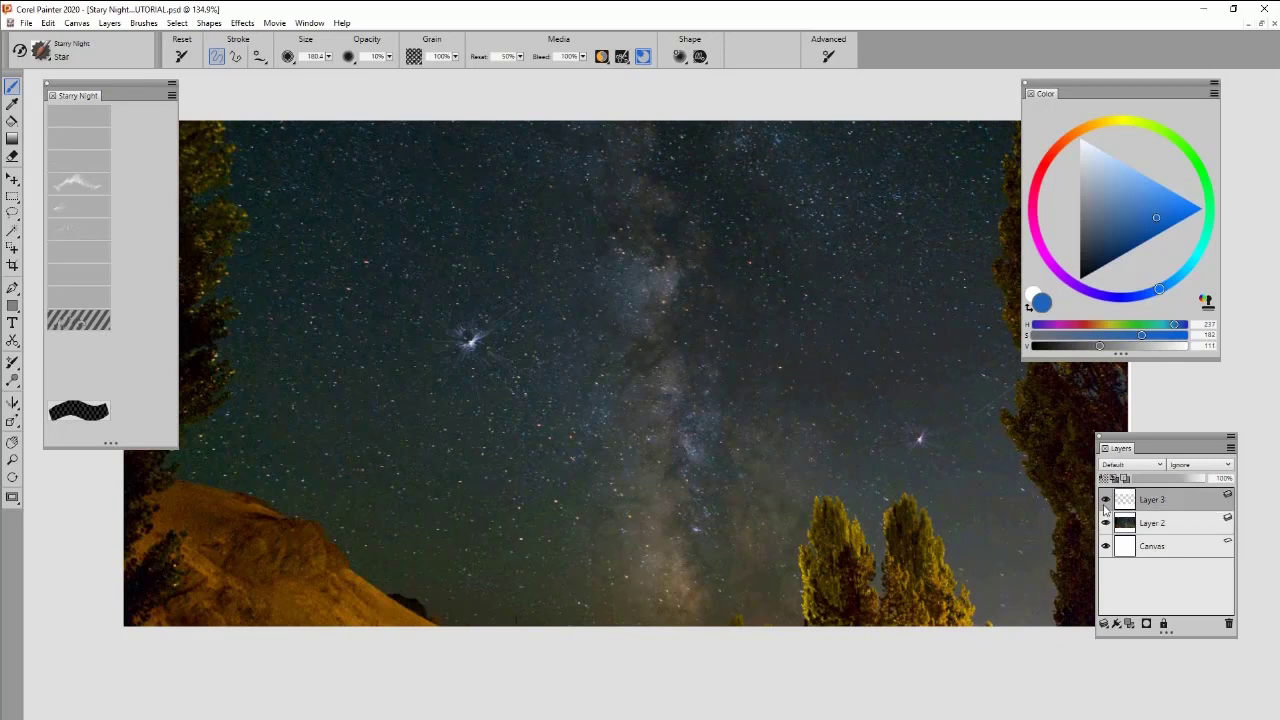
Replace the Pinhole star layer with a new empty layer and choose the Sprinkle brush
left_click(1130, 624)
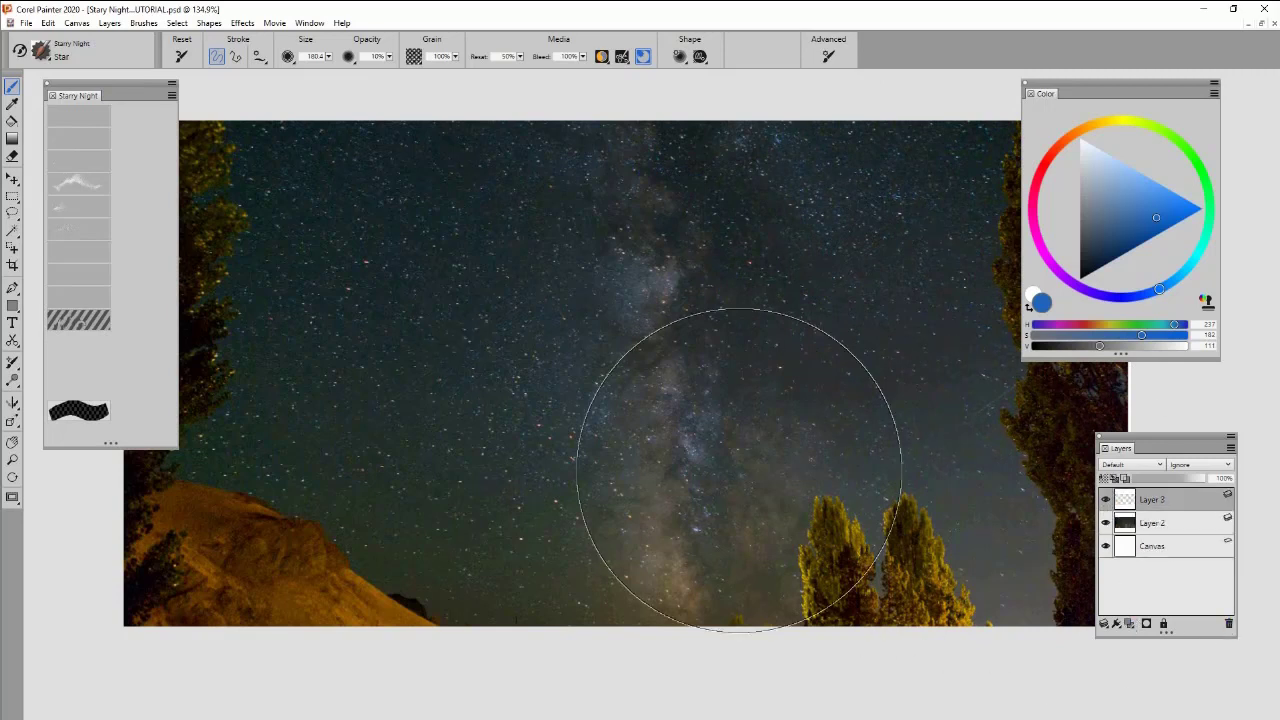
left_click(90, 232)
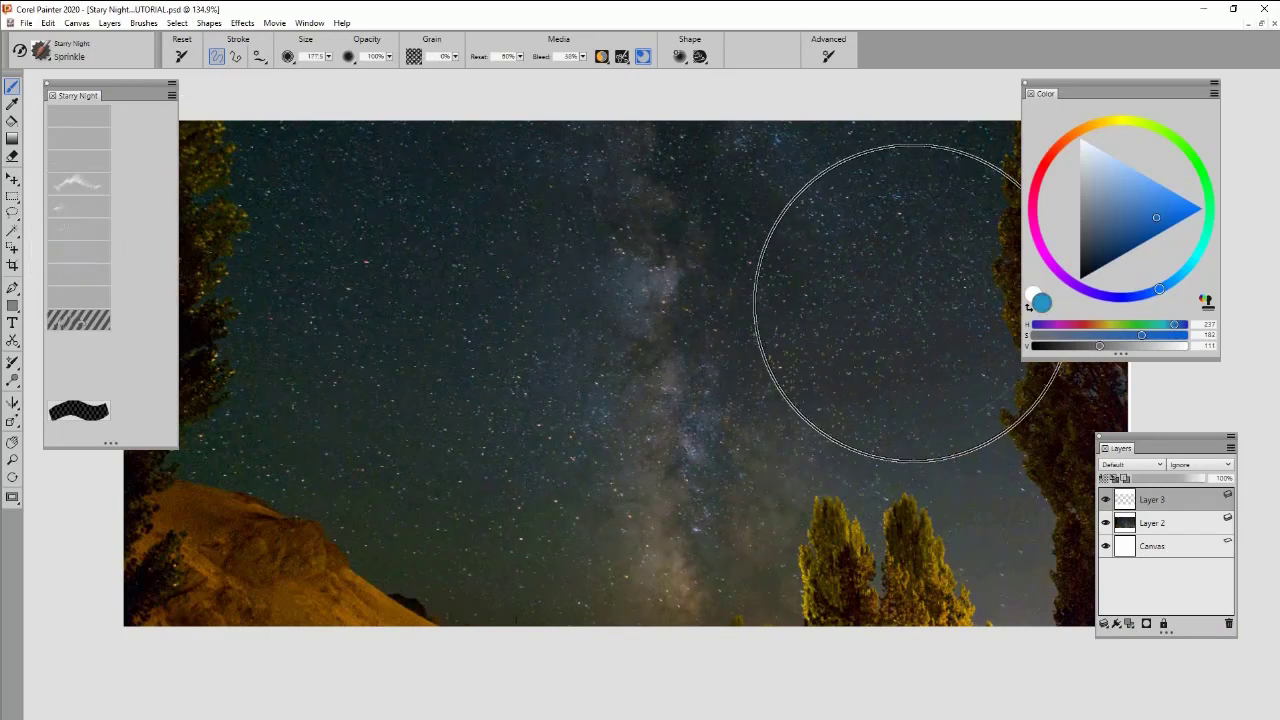
Paint Sprinkle specks across the lower sky on Layer 3 in blue and in a lighter blue at about size 177
left_click_drag(945, 381, 851, 306)
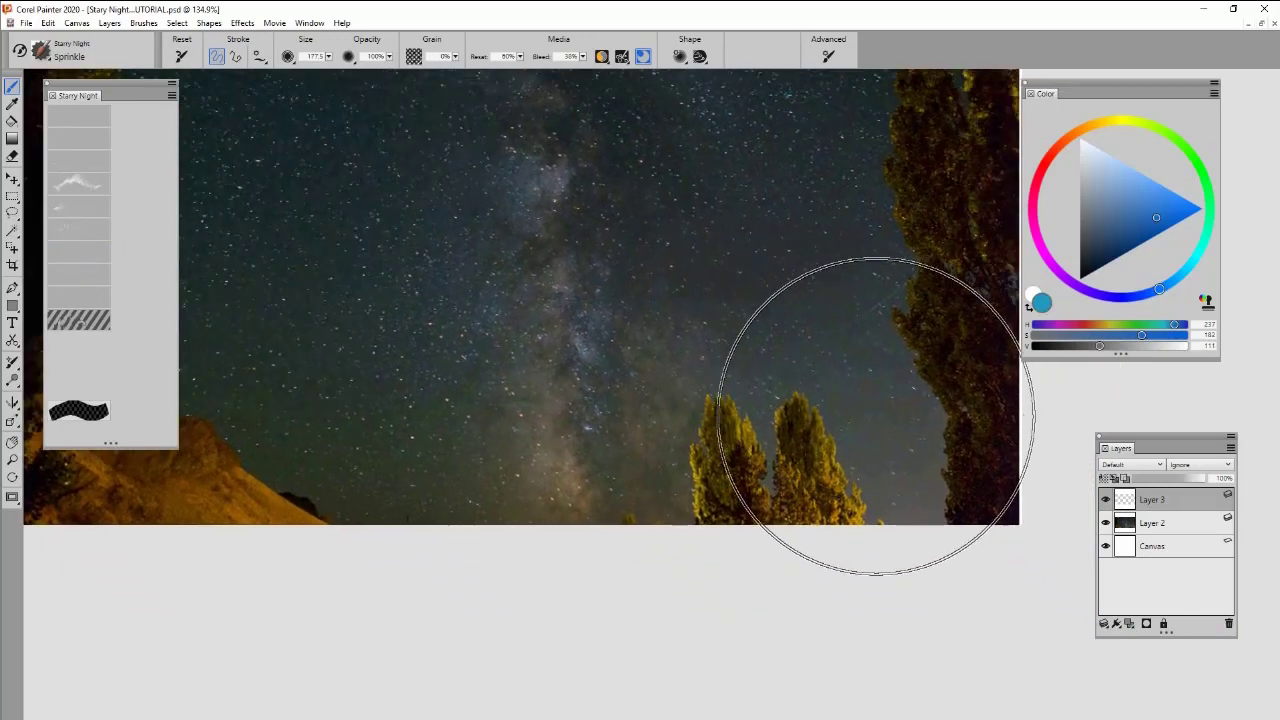
left_click_drag(866, 409, 876, 432)
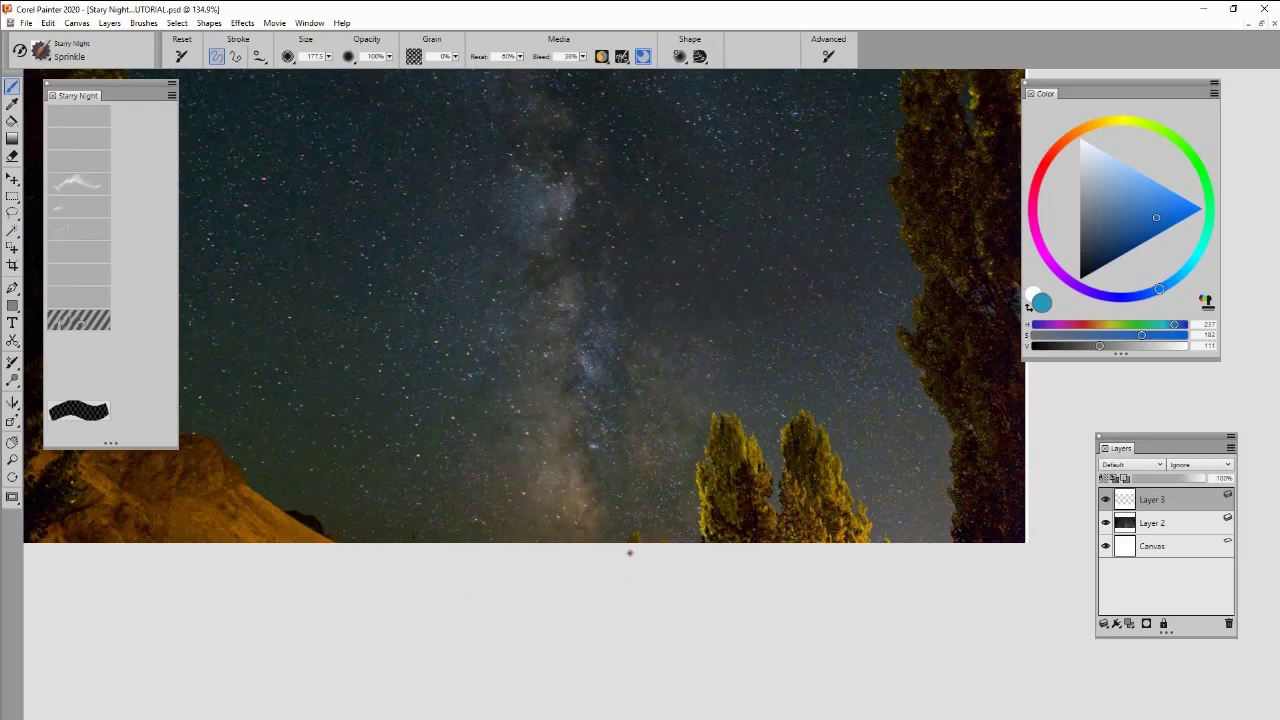
left_click(1133, 173)
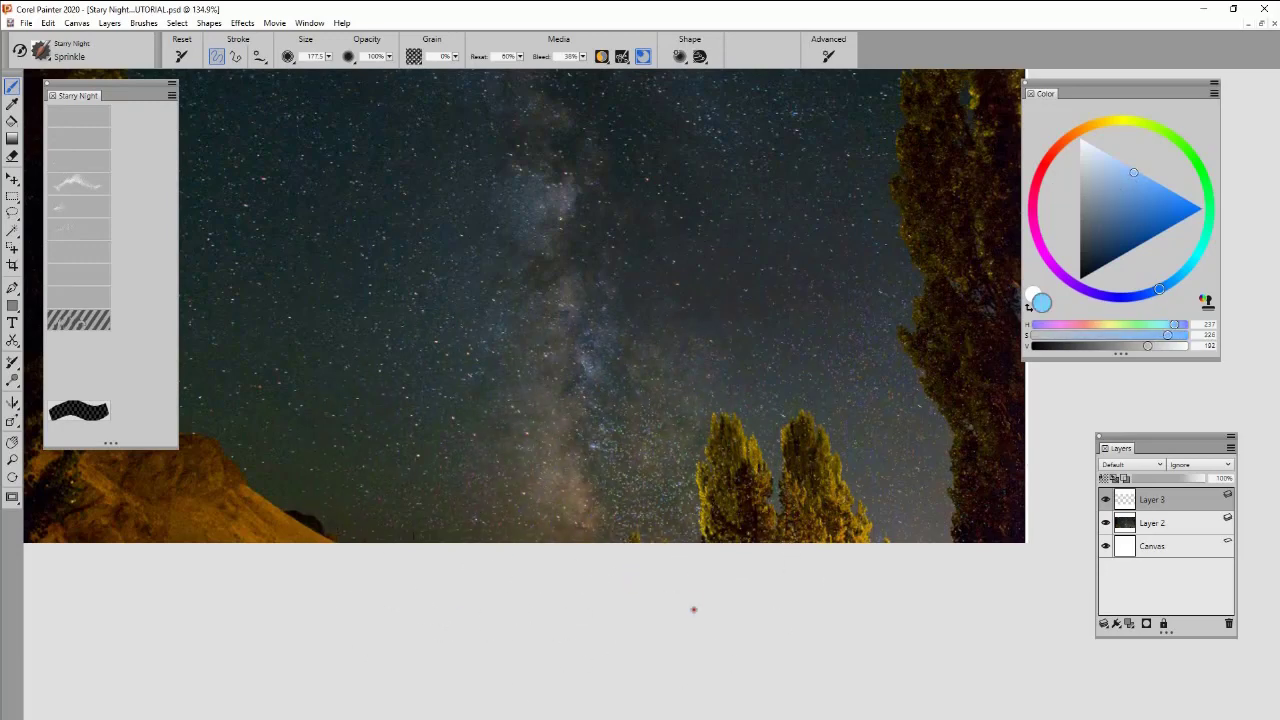
left_click_drag(786, 460, 874, 475)
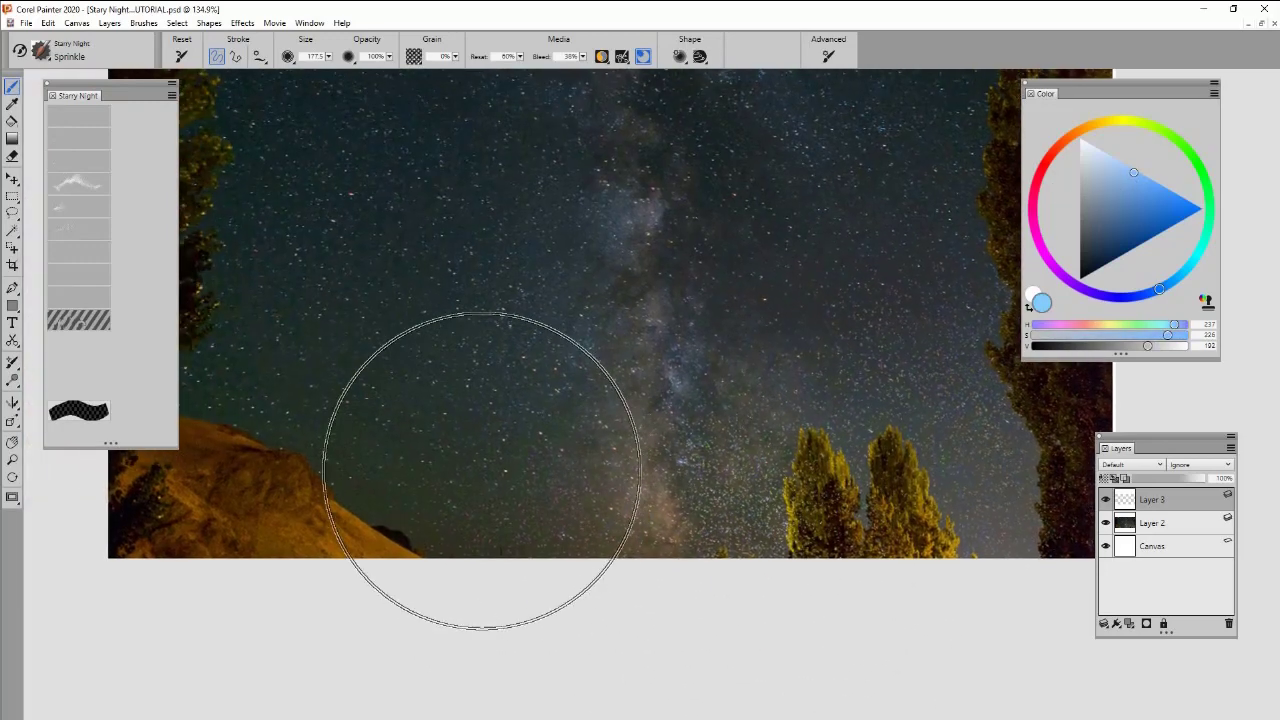
mouse_move(281, 393)
left_mouse_down()
mouse_move(442, 569)
mouse_move(363, 529)
mouse_move(382, 608)
left_mouse_up()
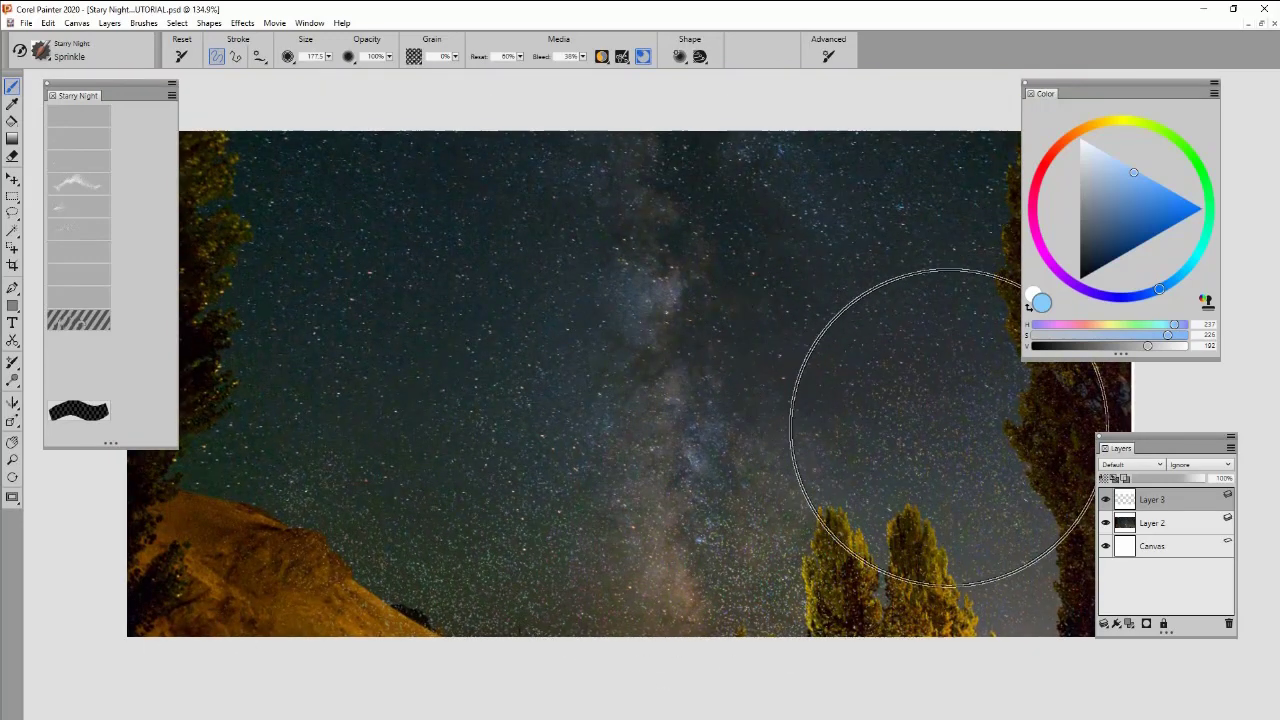
Erase the Sprinkle specks around the trees with the Block Eraser at 10% opacity, and clear everything on Layer 3
left_click_drag(878, 530, 859, 499)
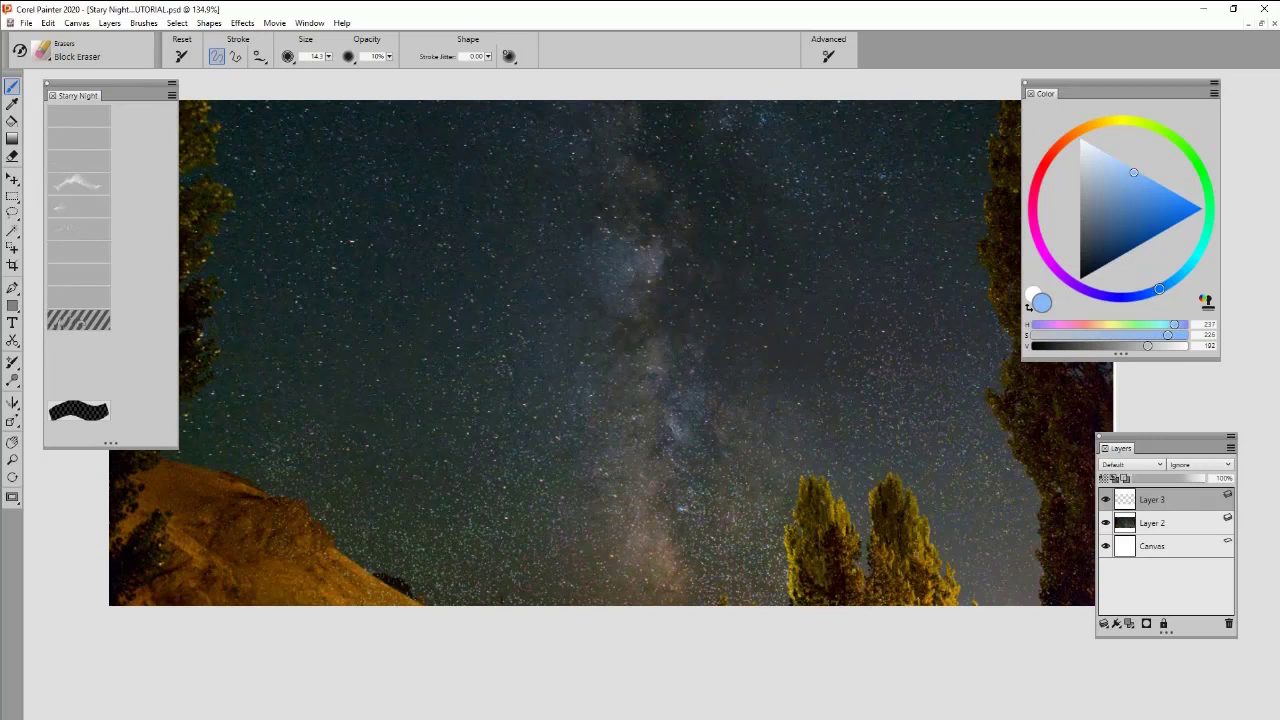
left_click_drag(1006, 510, 934, 496)
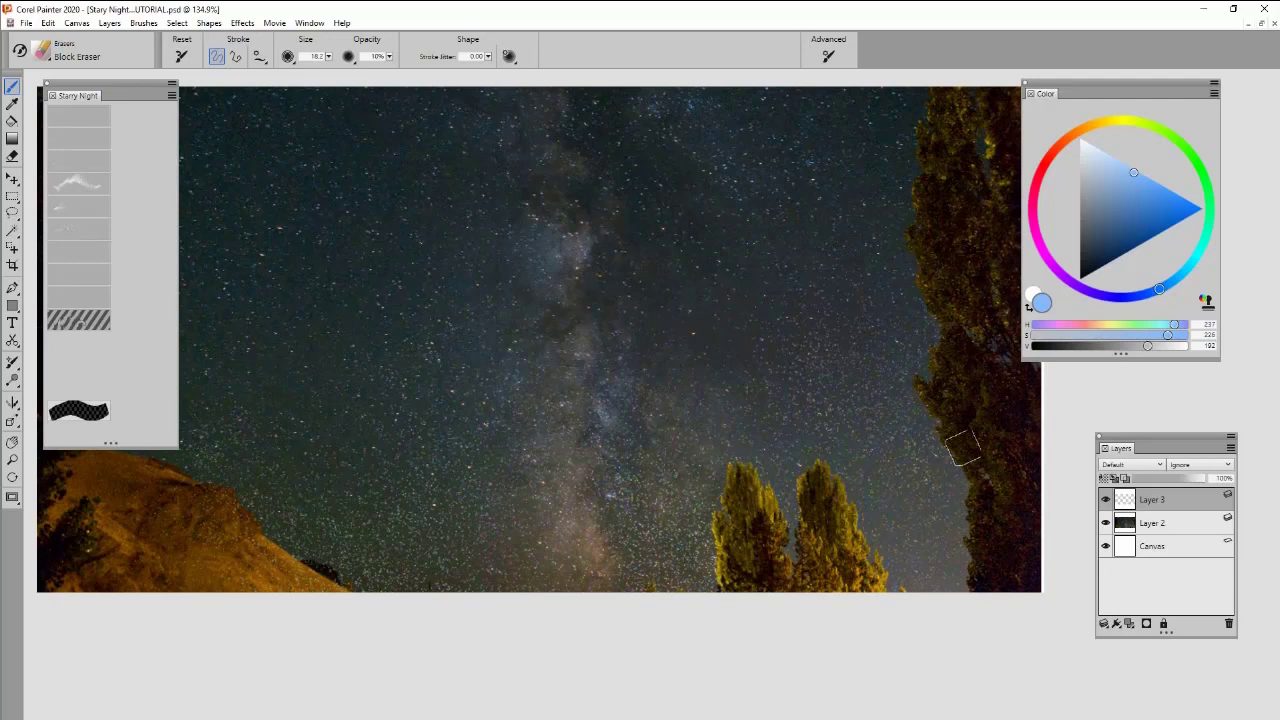
left_click_drag(796, 571, 878, 603)
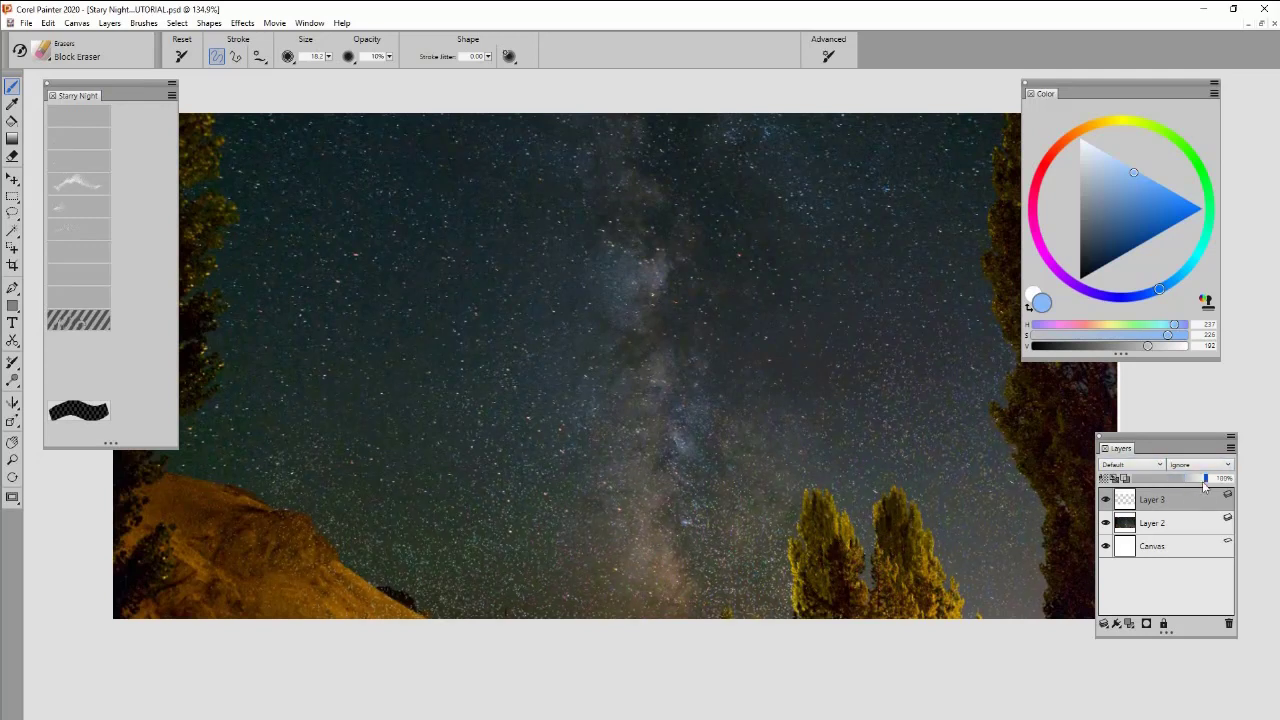
key("ctrl+a")
key("ctrl+x")
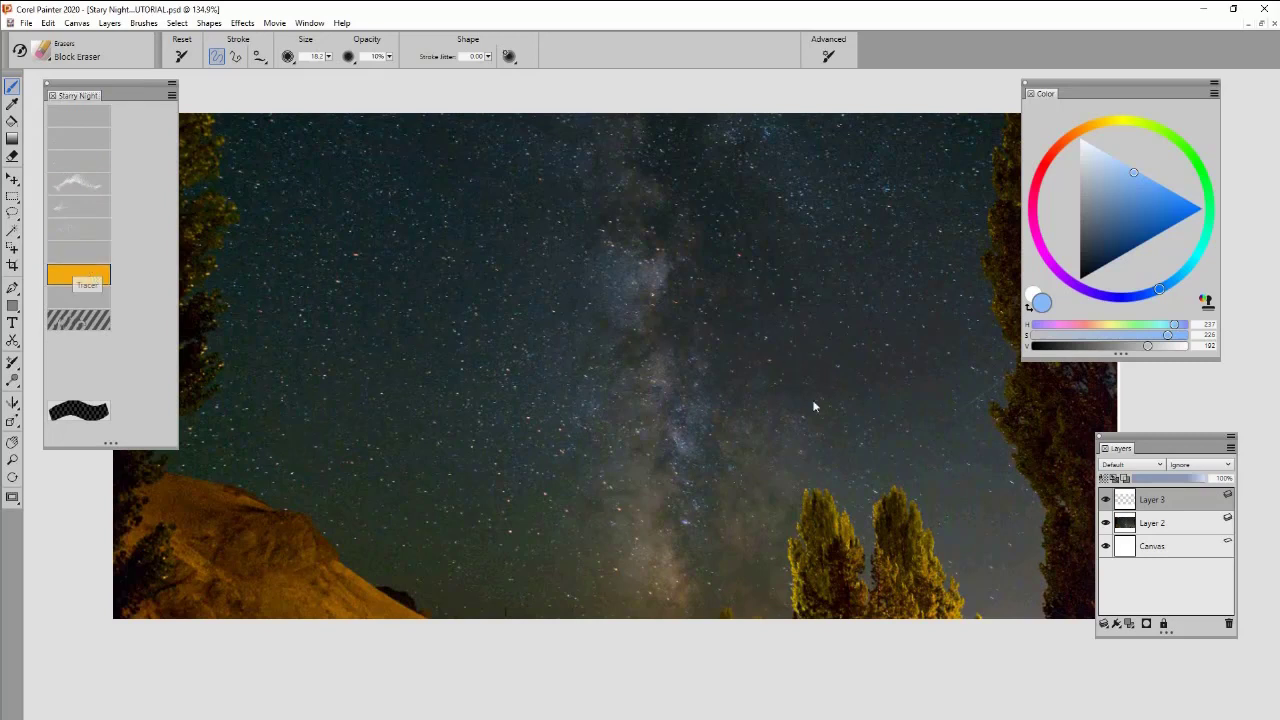
Try the Tracer brush in a saturated blue at about size 228 over the sky, and undo the strokes
left_click(1187, 198)
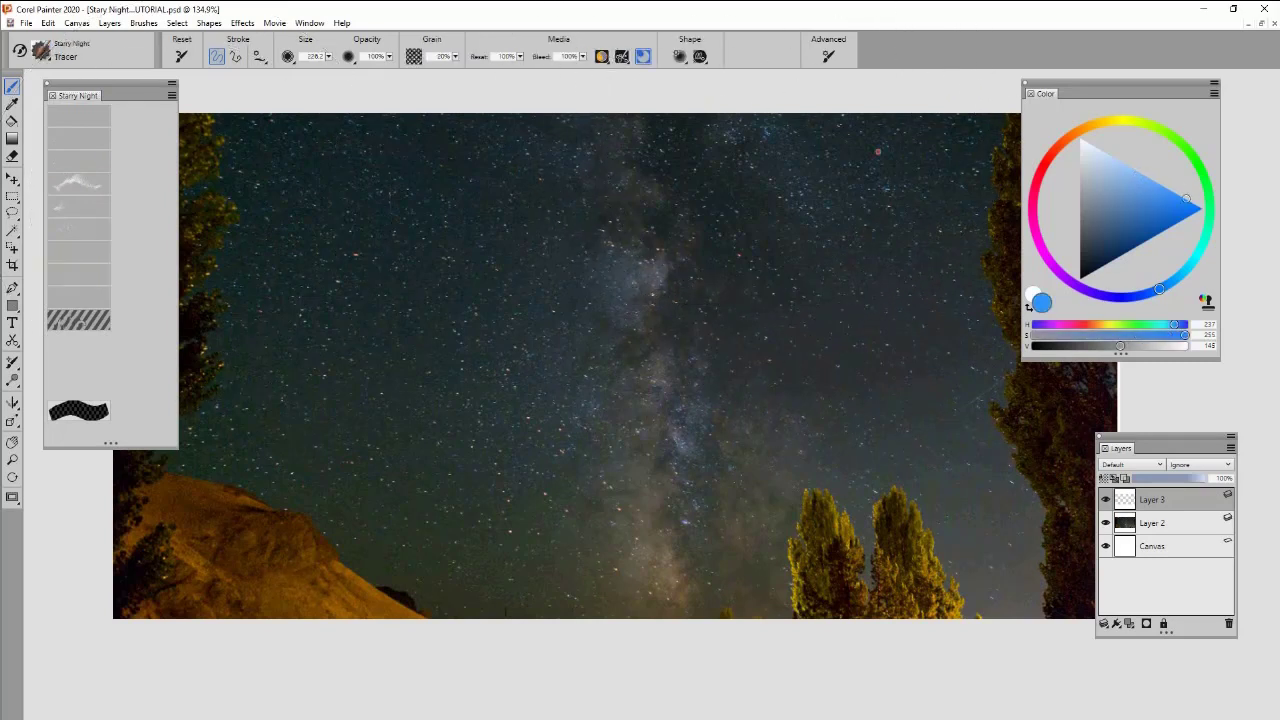
mouse_move(873, 225)
left_mouse_down()
mouse_move(823, 322)
mouse_move(528, 436)
mouse_move(440, 530)
mouse_move(490, 618)
left_mouse_up()
left_click_drag(858, 522, 828, 540)
key("ctrl+z")
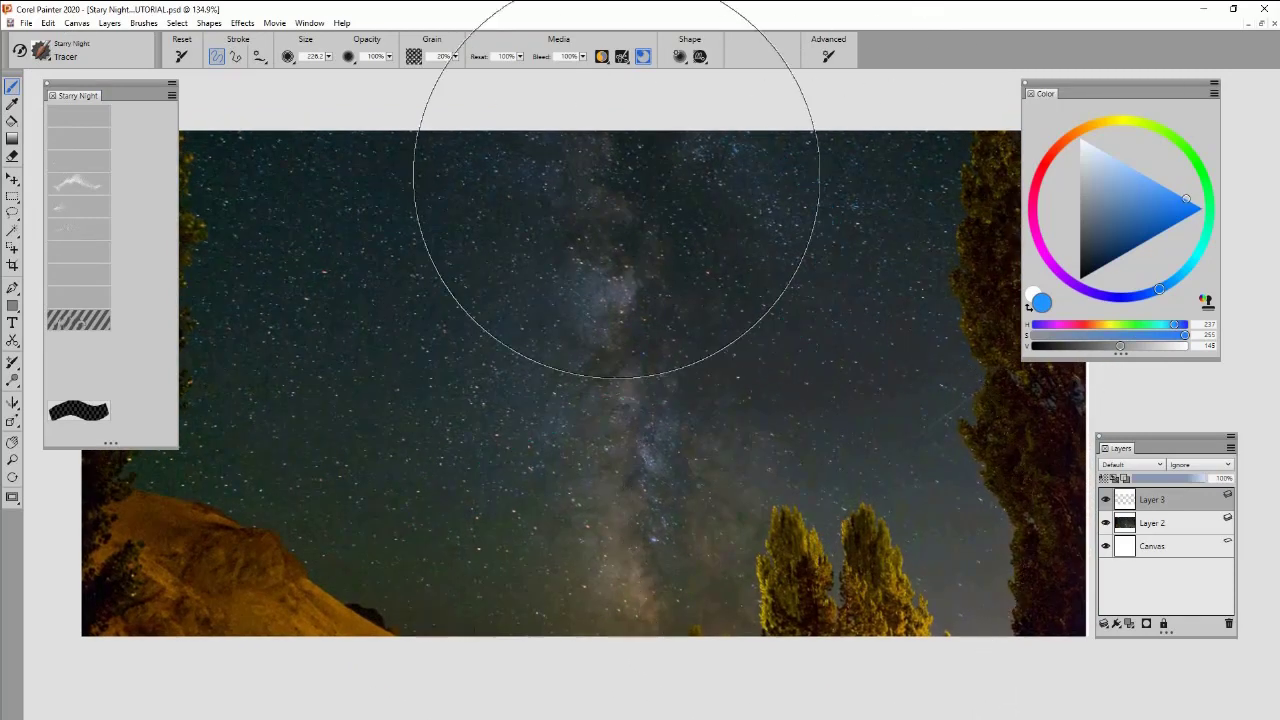
key("ctrl+z")
Try a long looping Tracer streak across the Milky Way in the same saturated blue, and undo it
left_click_drag(1020, 385, 346, 496)
mouse_move(625, 577)
left_mouse_down()
mouse_move(786, 492)
mouse_move(897, 322)
left_mouse_up()
mouse_move(905, 383)
left_mouse_down()
mouse_move(943, 434)
mouse_move(878, 492)
mouse_move(812, 490)
left_mouse_up()
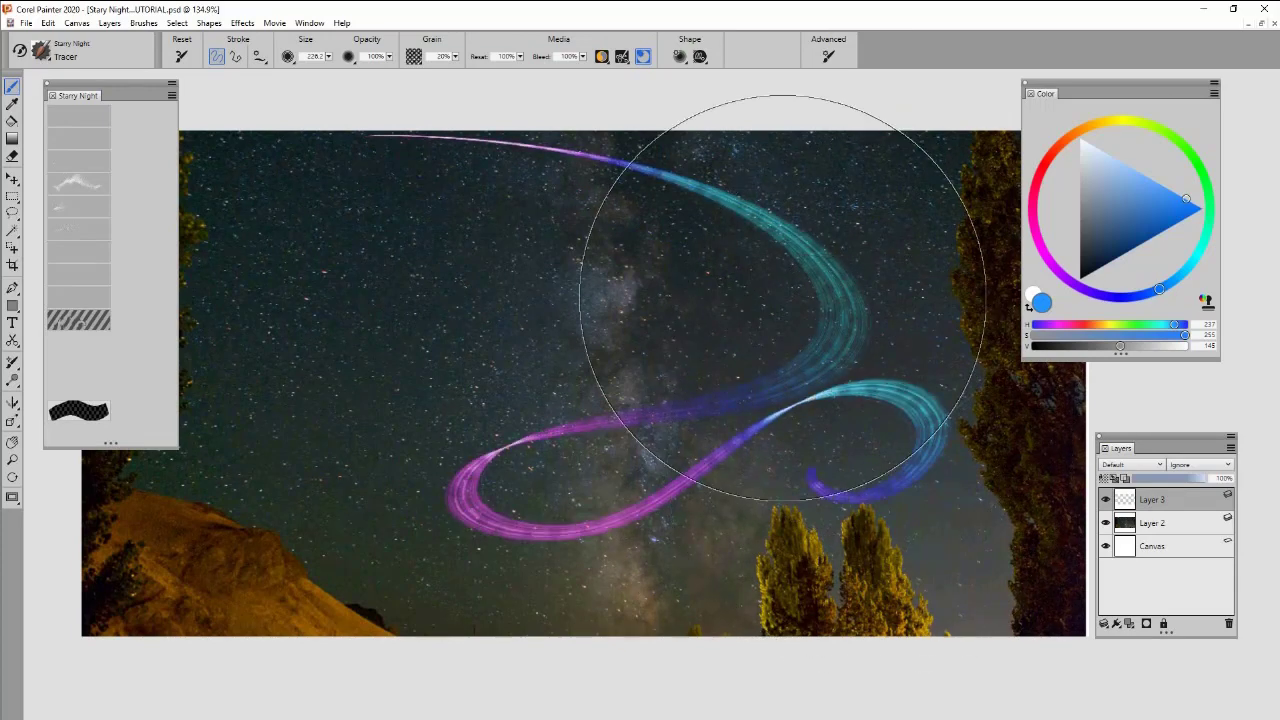
key("ctrl+z")
Try a Tracer streak in a medium muted blue rising from the trees to the upper sky, and undo it
left_click(1115, 205)
left_click_drag(941, 492, 993, 444)
mouse_move(992, 588)
left_mouse_down()
mouse_move(822, 432)
mouse_move(516, 222)
mouse_move(556, 96)
left_mouse_up()
left_click_drag(722, 243, 716, 263)
key("ctrl+z")
Try thinner Tracer streaks in dark blues at about size 23, undoing each one
left_click_drag(1118, 229, 1121, 255)
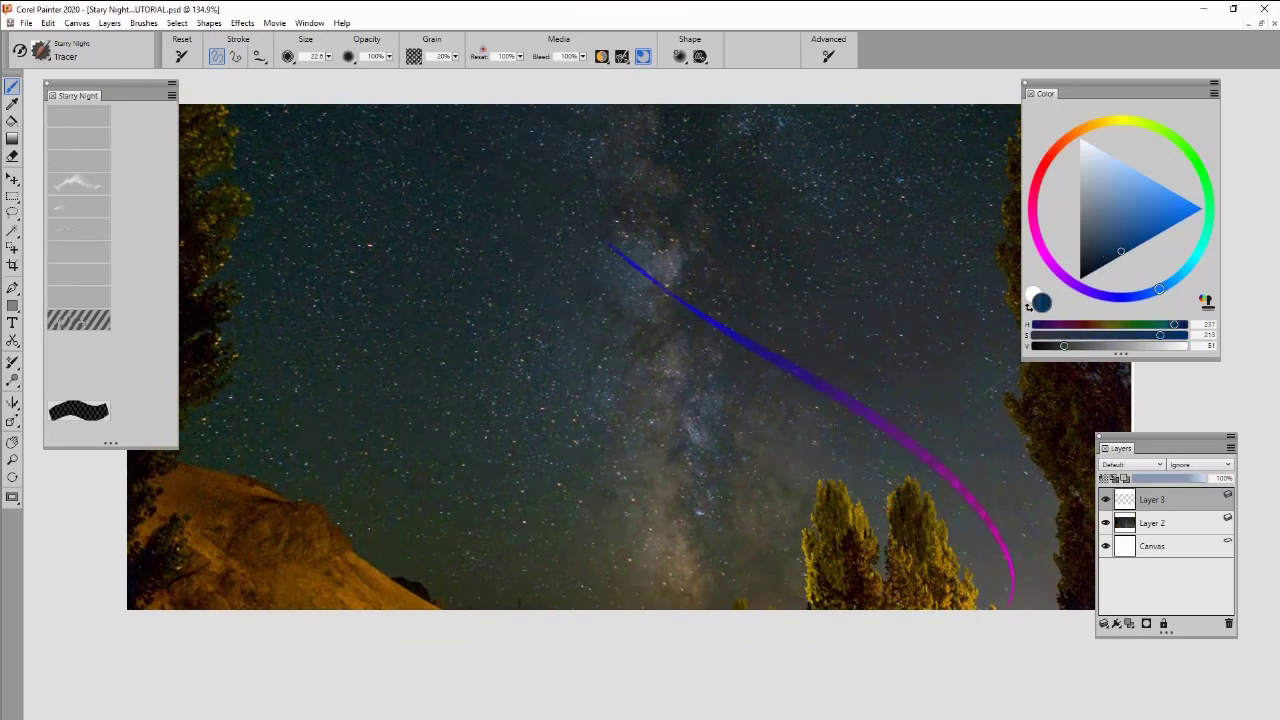
key("ctrl+z")
mouse_move(1114, 251)
left_mouse_down()
mouse_move(1108, 267)
mouse_move(1089, 265)
mouse_move(1104, 255)
left_mouse_up()
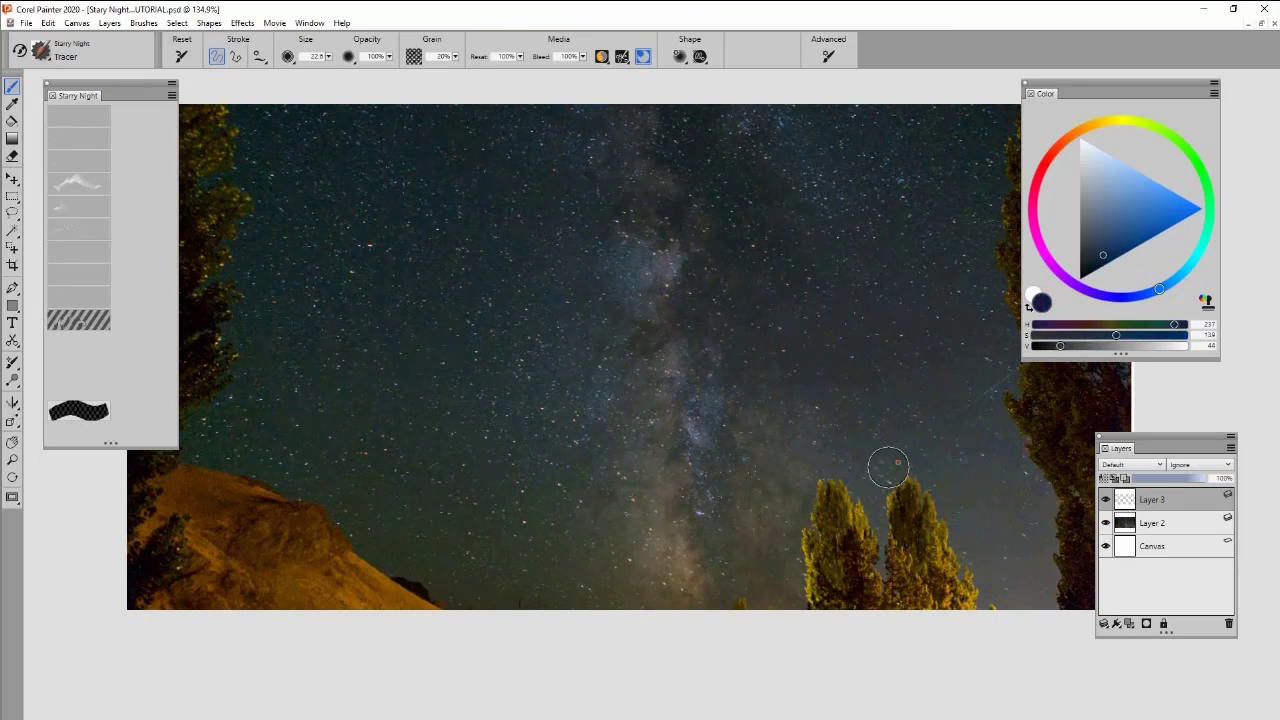
key("ctrl+z")
Try curved Tracer streaks in muted grey-blues from beside the trees up through the Milky Way, and undo them
mouse_move(1090, 215)
left_mouse_down()
mouse_move(1098, 192)
mouse_move(1103, 220)
left_mouse_up()
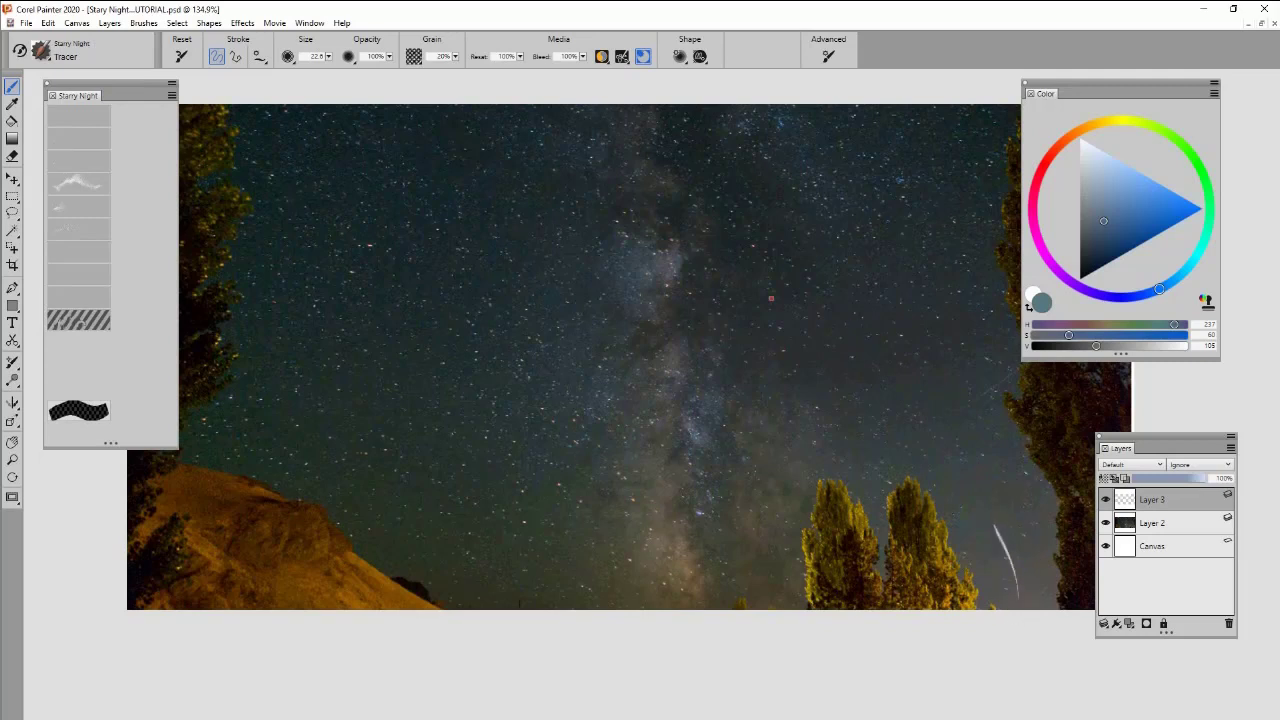
mouse_move(983, 508)
left_mouse_down()
mouse_move(686, 286)
mouse_move(700, 108)
mouse_move(718, 112)
left_mouse_up()
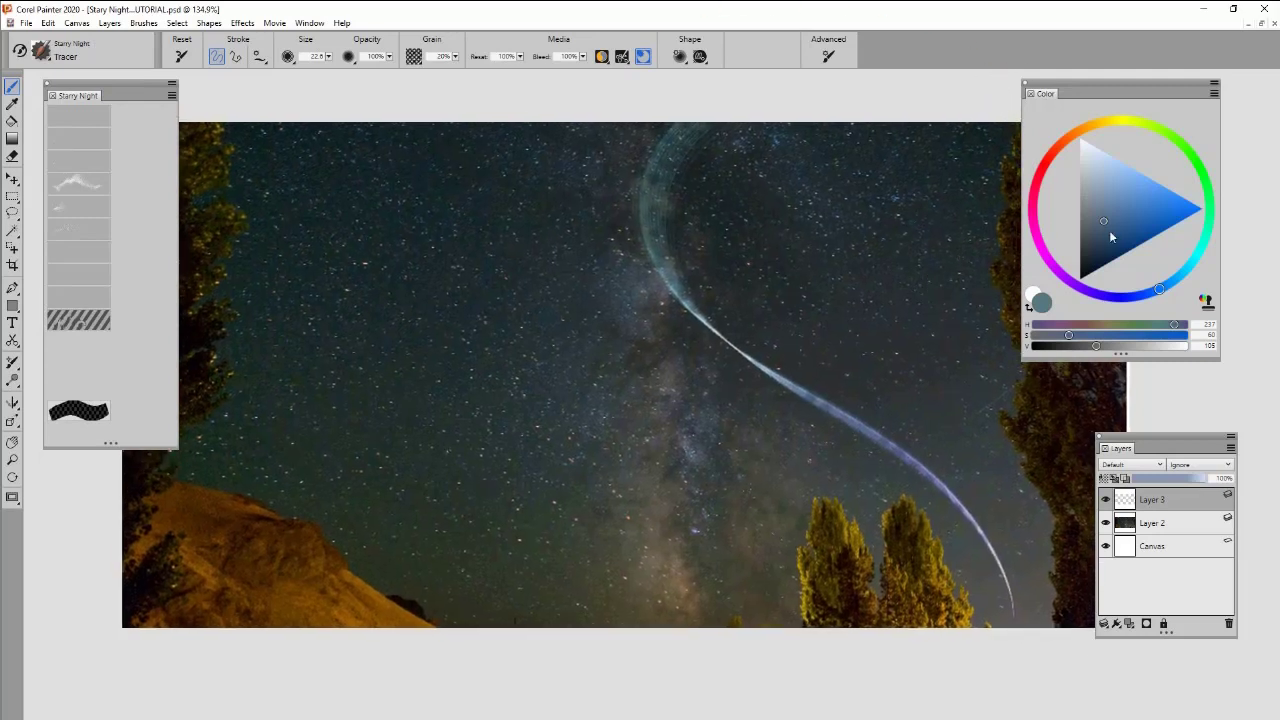
left_click(786, 357, "alt")
left_click(780, 368, "alt")
left_click_drag(1089, 257, 1094, 227)
mouse_move(997, 566)
left_mouse_down()
mouse_move(862, 450)
mouse_move(560, 252)
left_mouse_up()
key("ctrl+z")
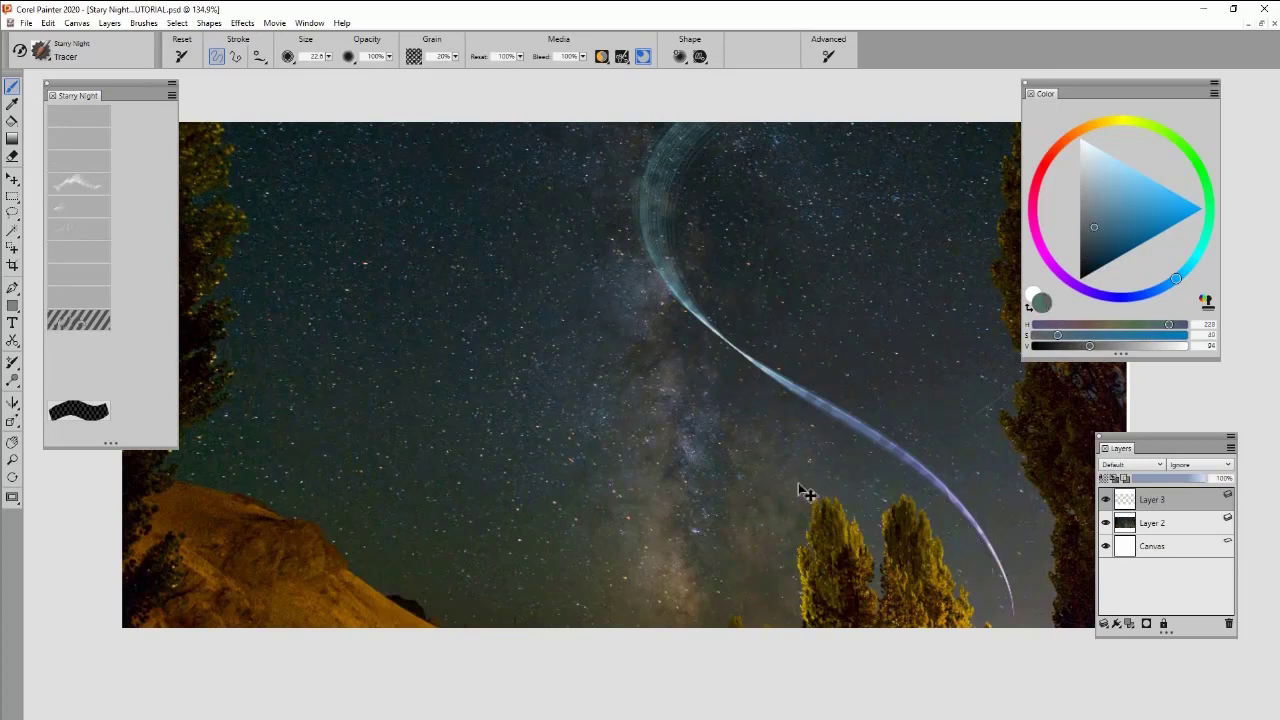
key("ctrl+z")
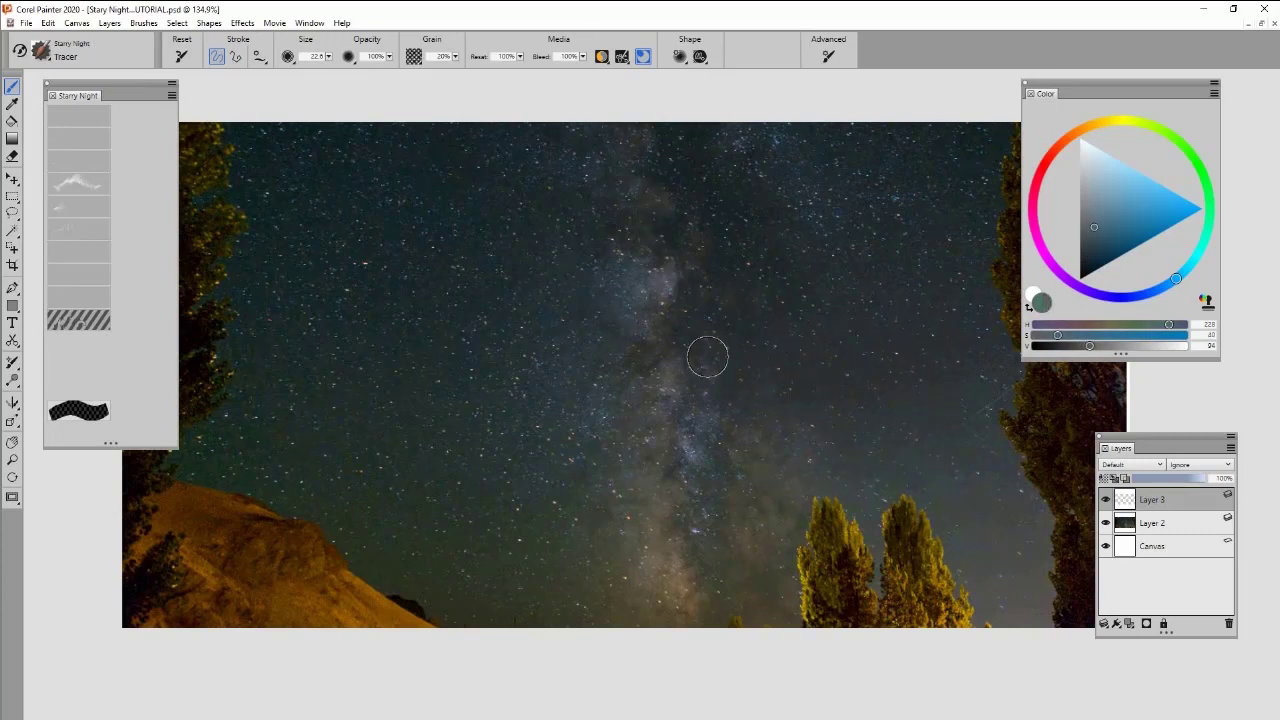
Choose the Twist brush and a muted blue, and paint curling feathery strokes on Layer 3 around the Milky Way at 20% opacity
left_click(88, 303)
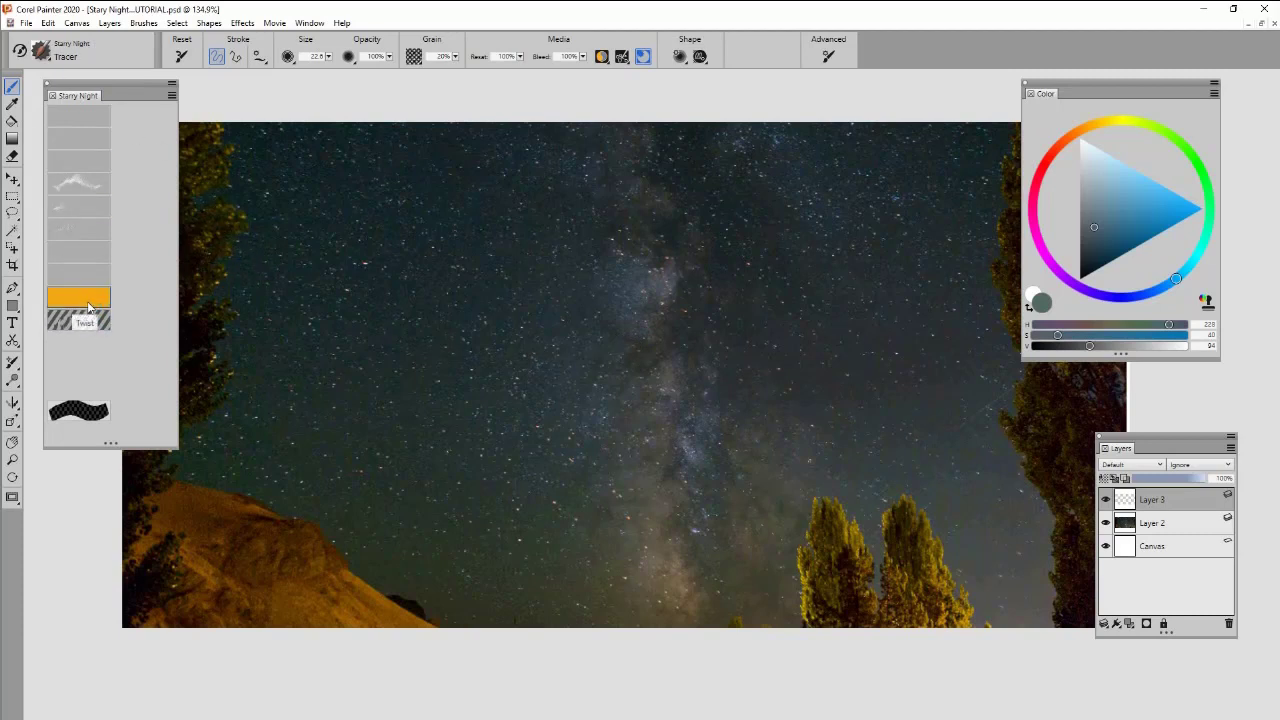
left_click(93, 290)
left_click(85, 298)
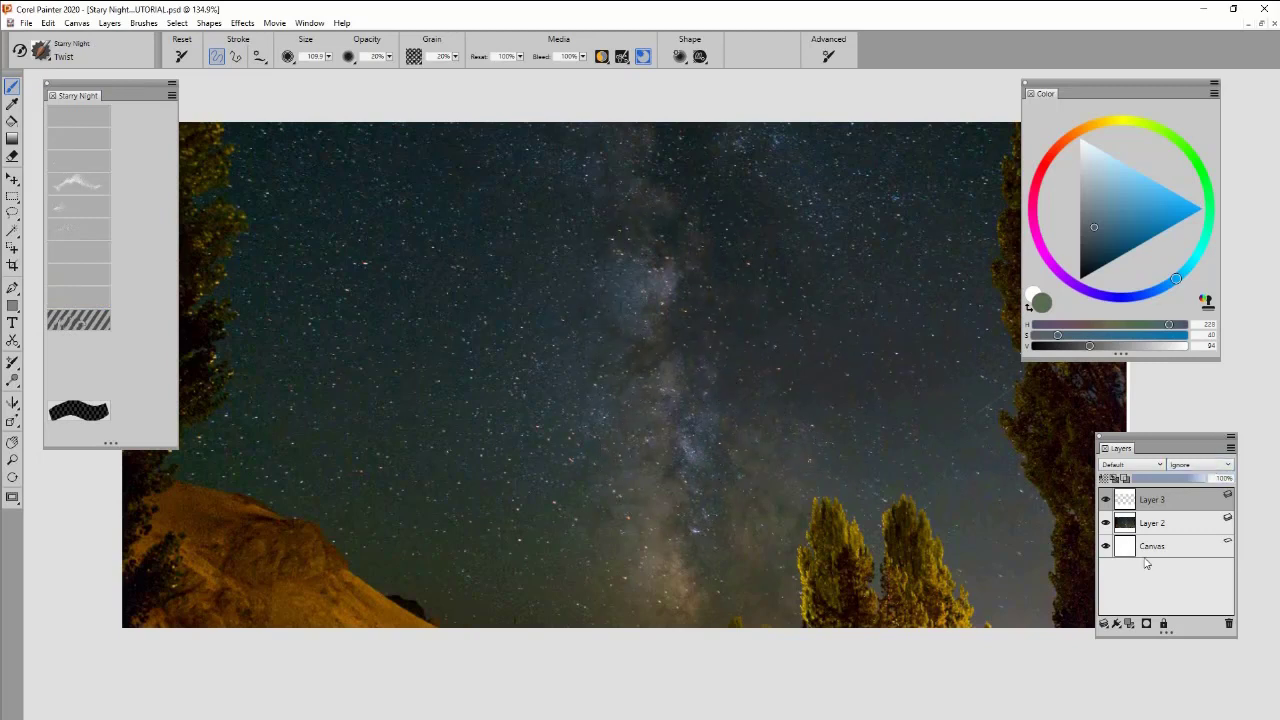
left_click_drag(1082, 225, 1115, 239)
left_click(1101, 231)
left_click_drag(974, 466, 945, 459)
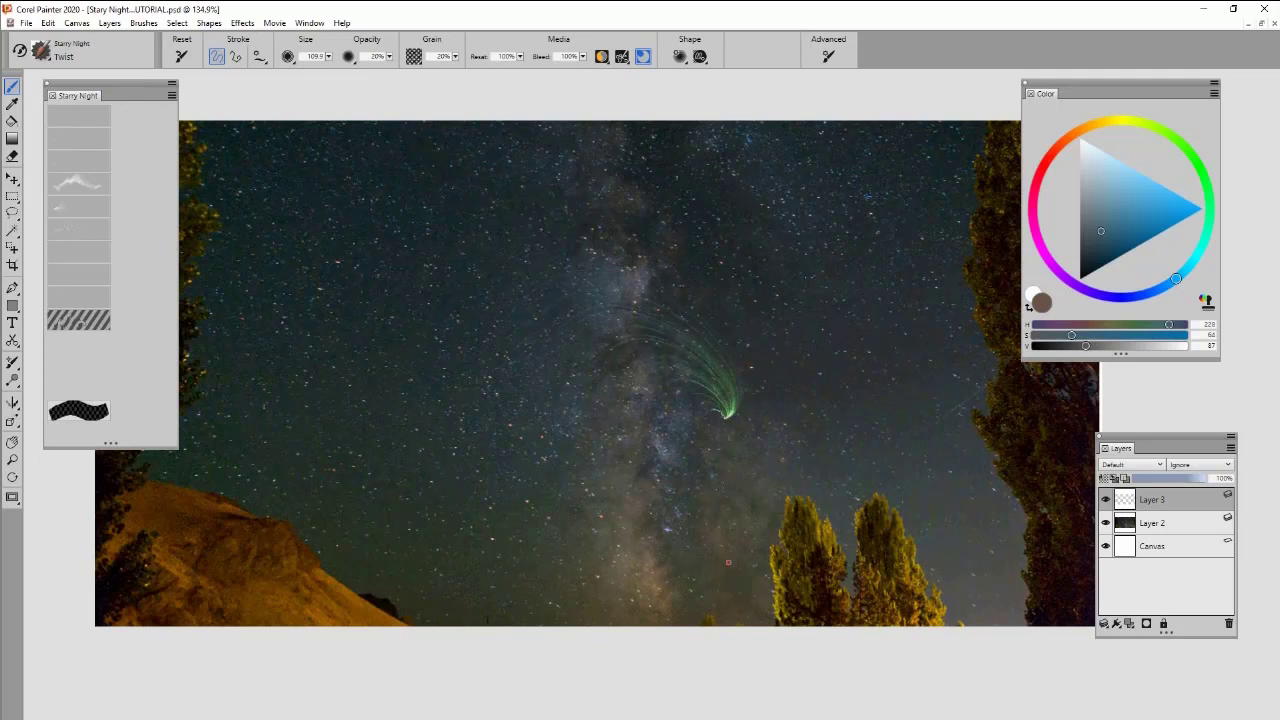
left_click_drag(757, 528, 687, 364)
left_click_drag(643, 448, 714, 447)
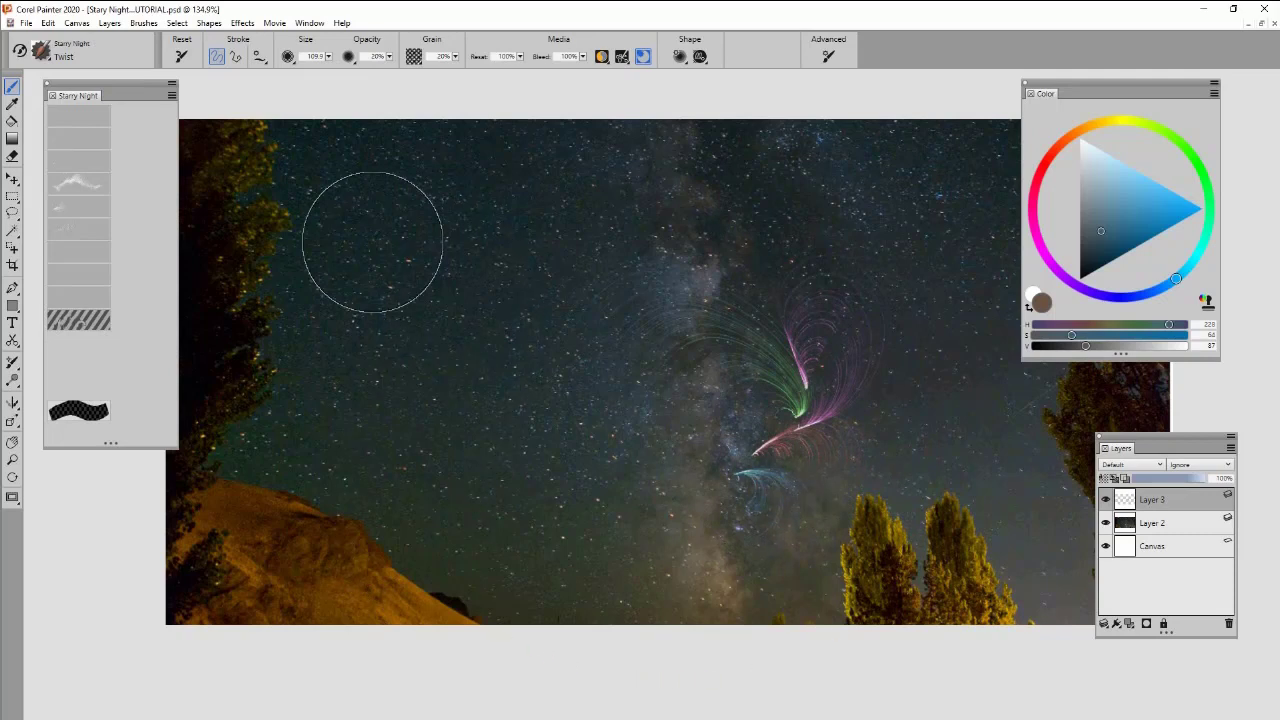
Move the Twist strokes on Layer 3 away from the Milky Way to the dark tree and hillside
key("f")
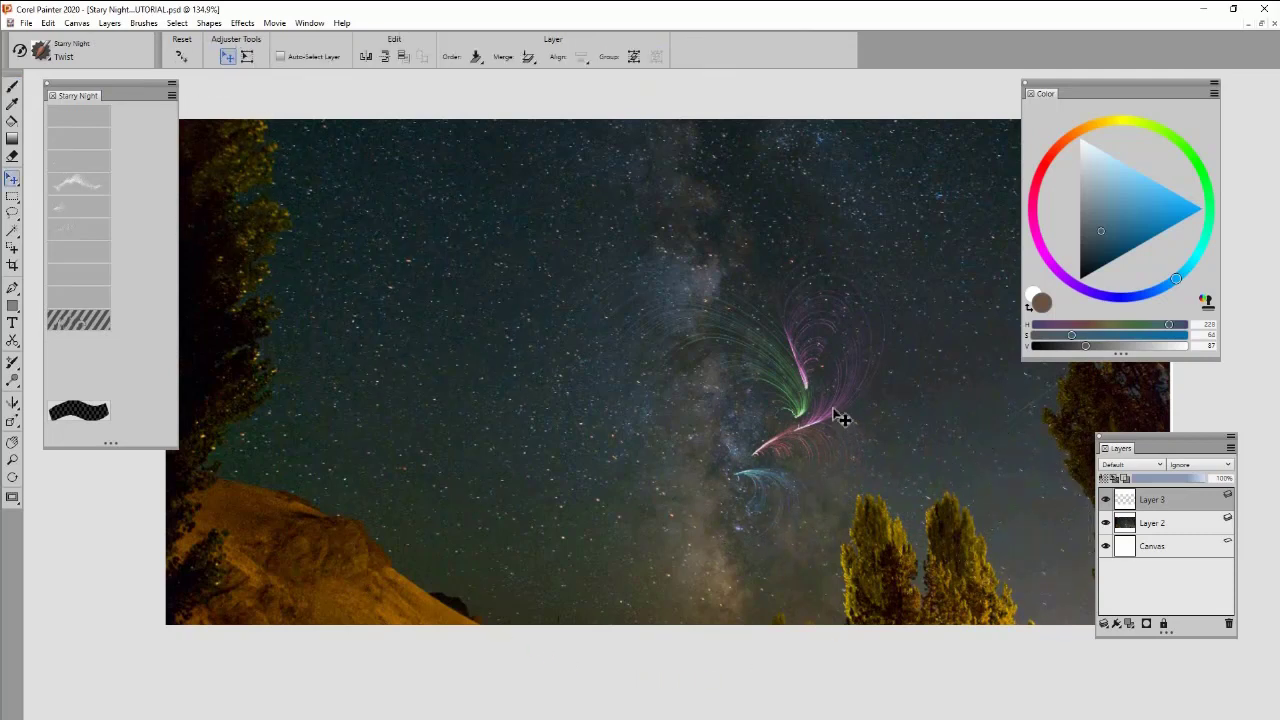
left_click_drag(831, 422, 952, 459)
key("space")
key("space")
left_click_drag(920, 465, 804, 460)
left_click_drag(860, 483, 474, 502)
key("space")
key("space")
key("space")
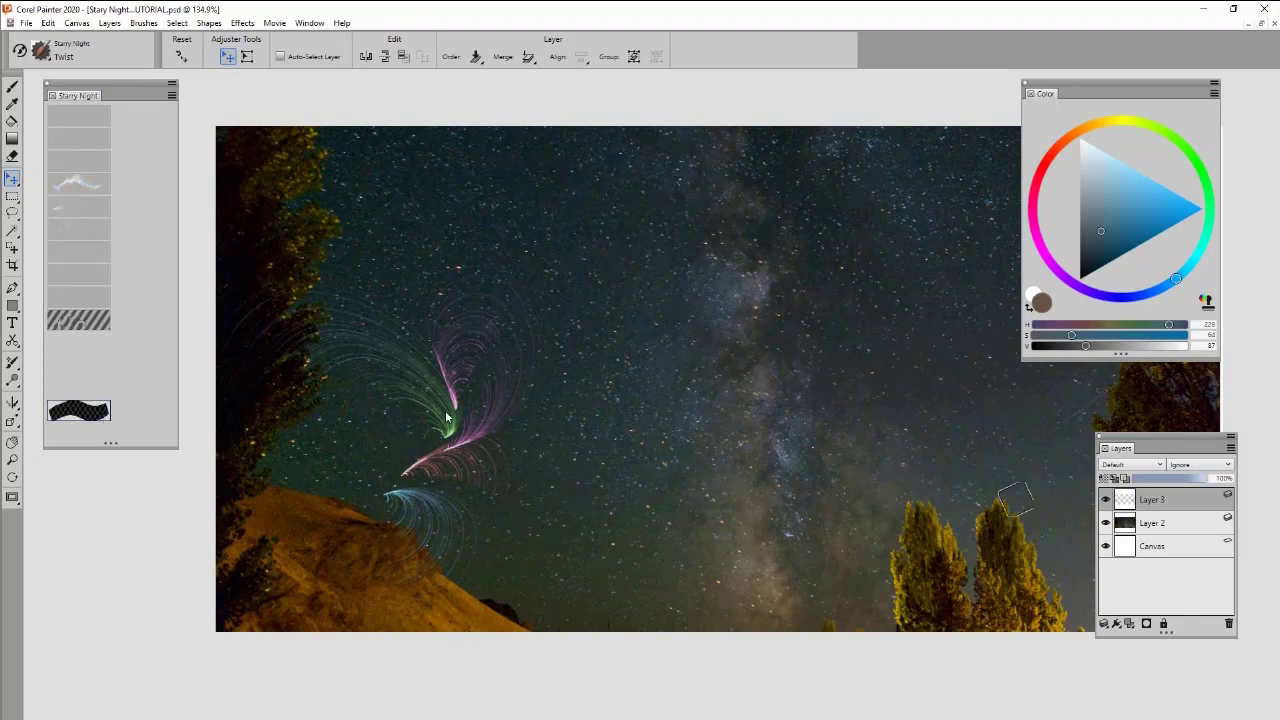
Choose the Wave brush and move the Twist strokes off the hillside into the open sky
key("b")
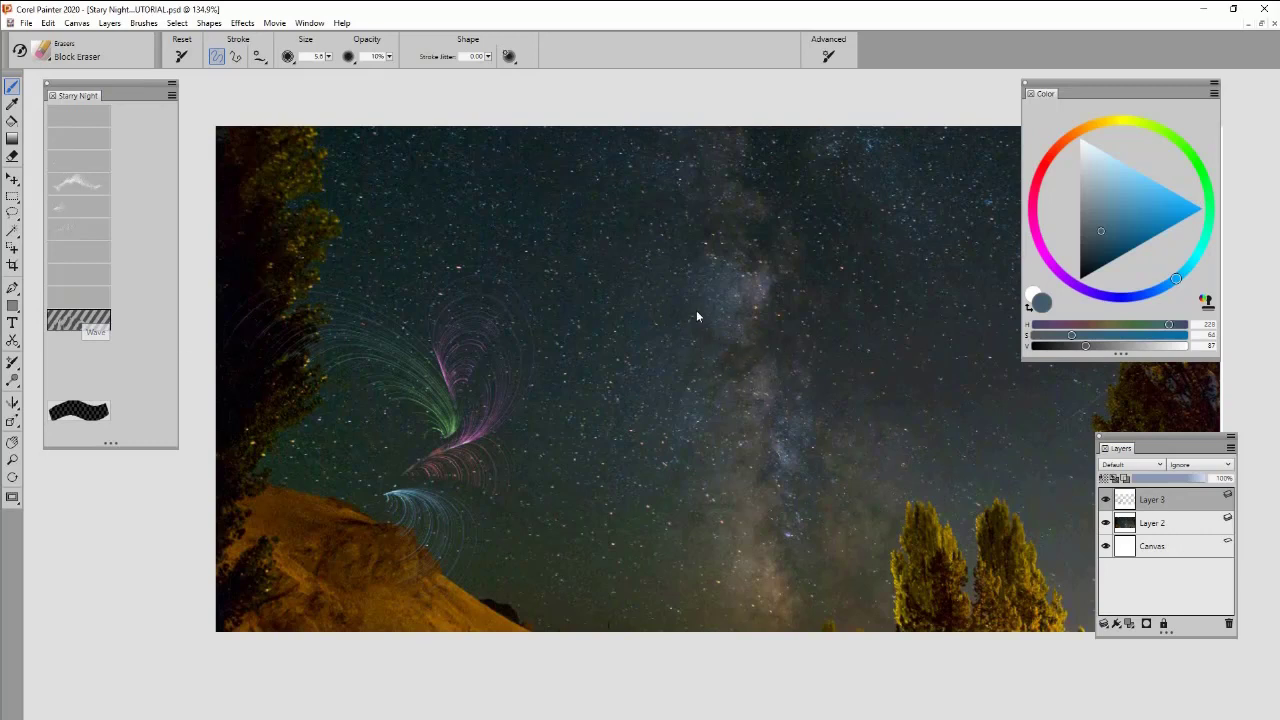
left_click_drag(594, 366, 434, 304)
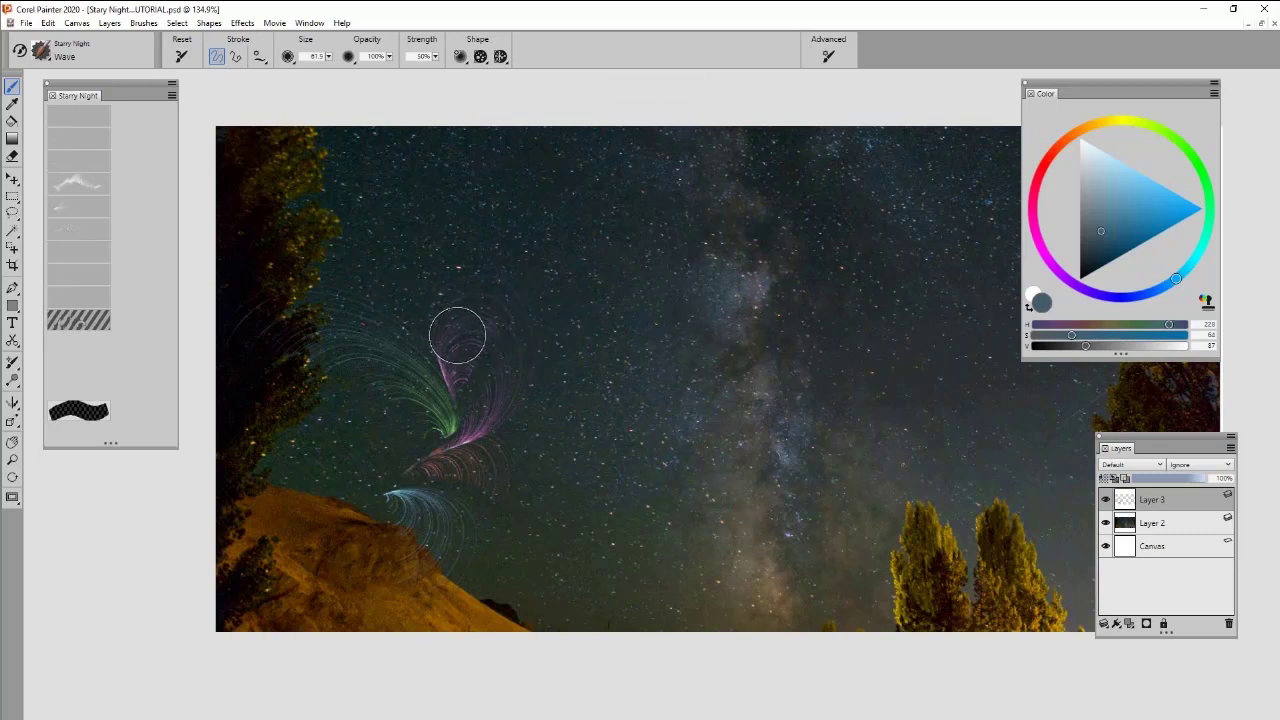
key("f")
mouse_move(478, 378)
left_mouse_down()
mouse_move(714, 286)
mouse_move(657, 360)
mouse_move(749, 360)
mouse_move(745, 404)
mouse_move(625, 455)
left_mouse_up()
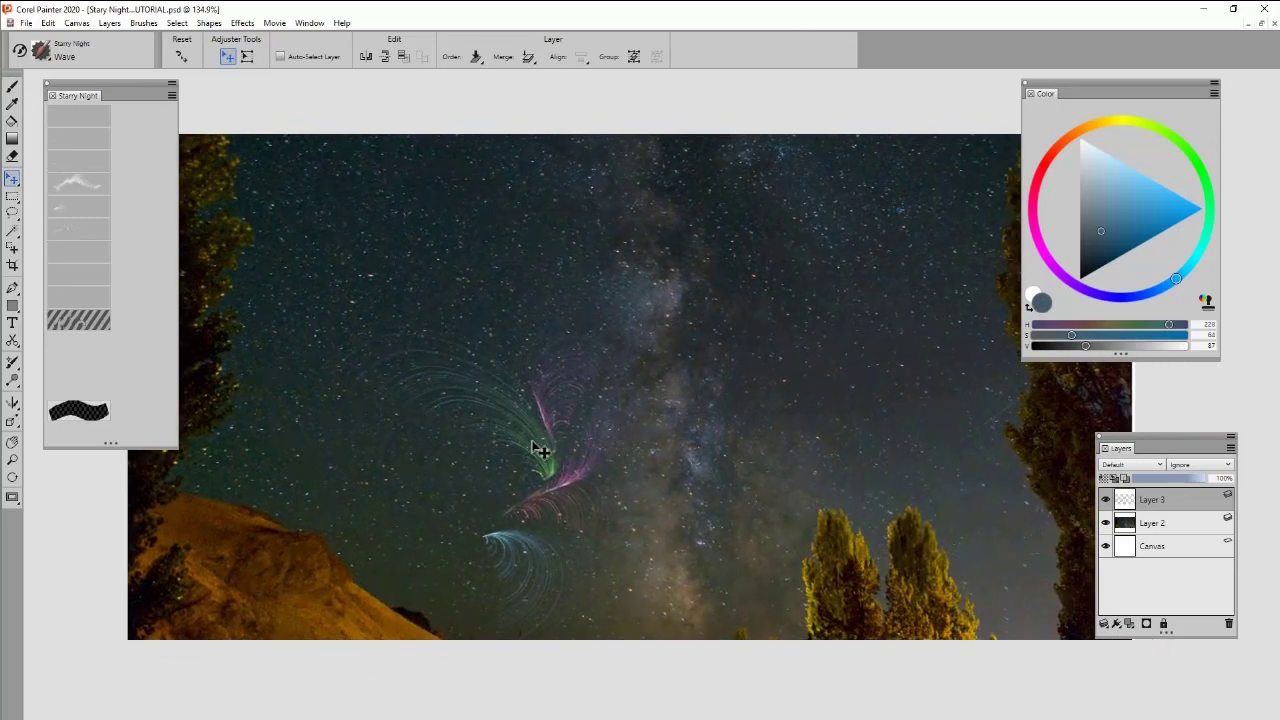
Ripple the Twist strokes with the Wave brush, and select Layer 2 to warp the photo's upper-sky stars at about size 112
key("b")
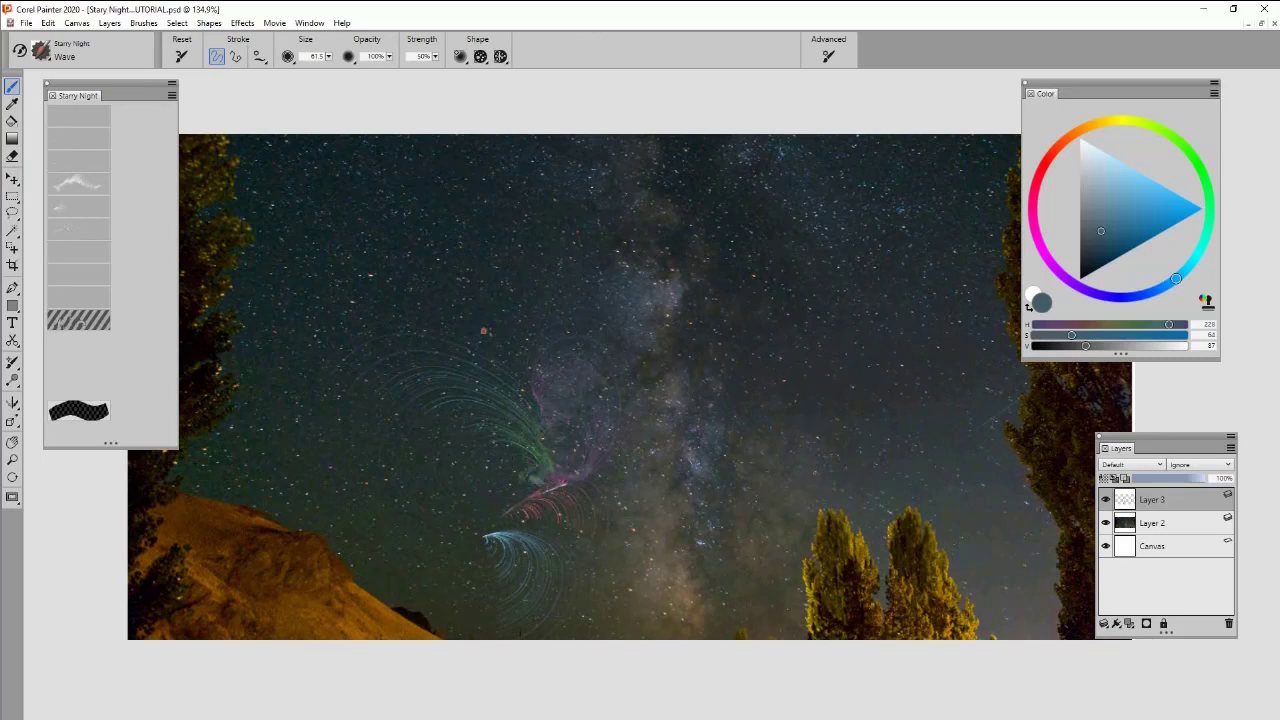
left_click_drag(517, 320, 536, 425)
mouse_move(372, 310)
left_mouse_down()
mouse_move(399, 343)
mouse_move(551, 366)
left_mouse_up()
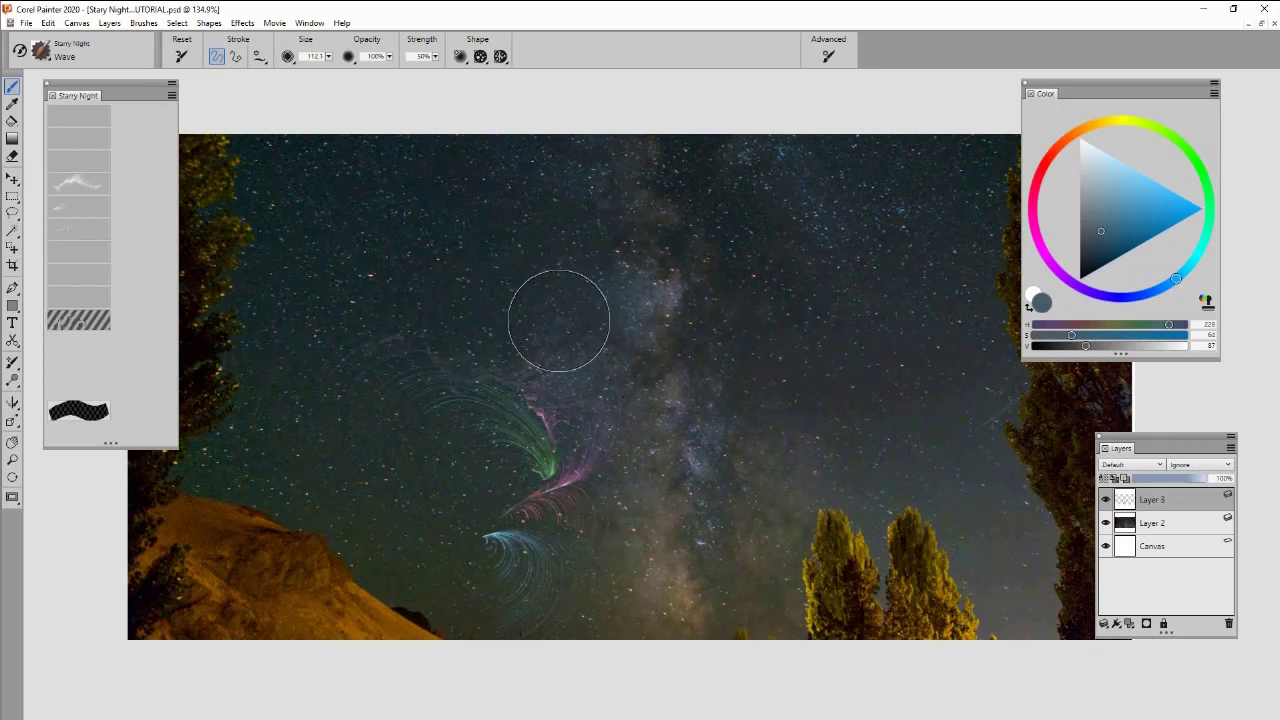
left_click(1163, 525)
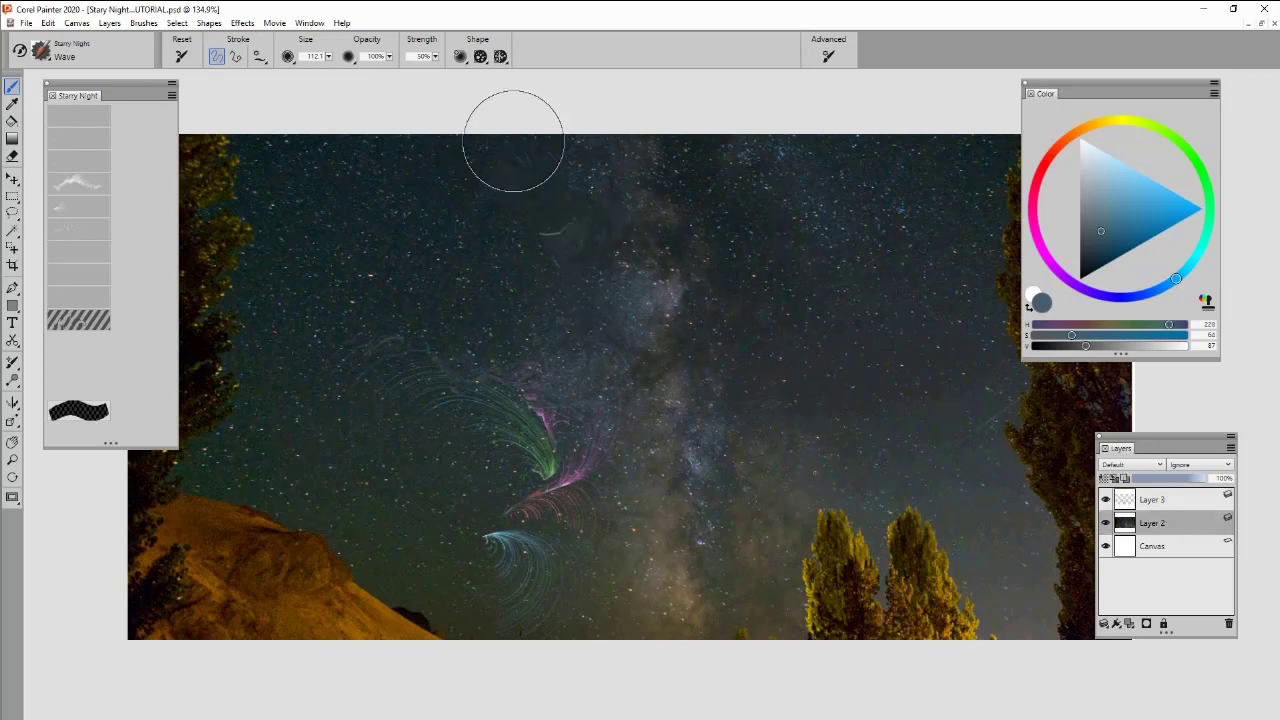
left_click_drag(563, 282, 303, 56)
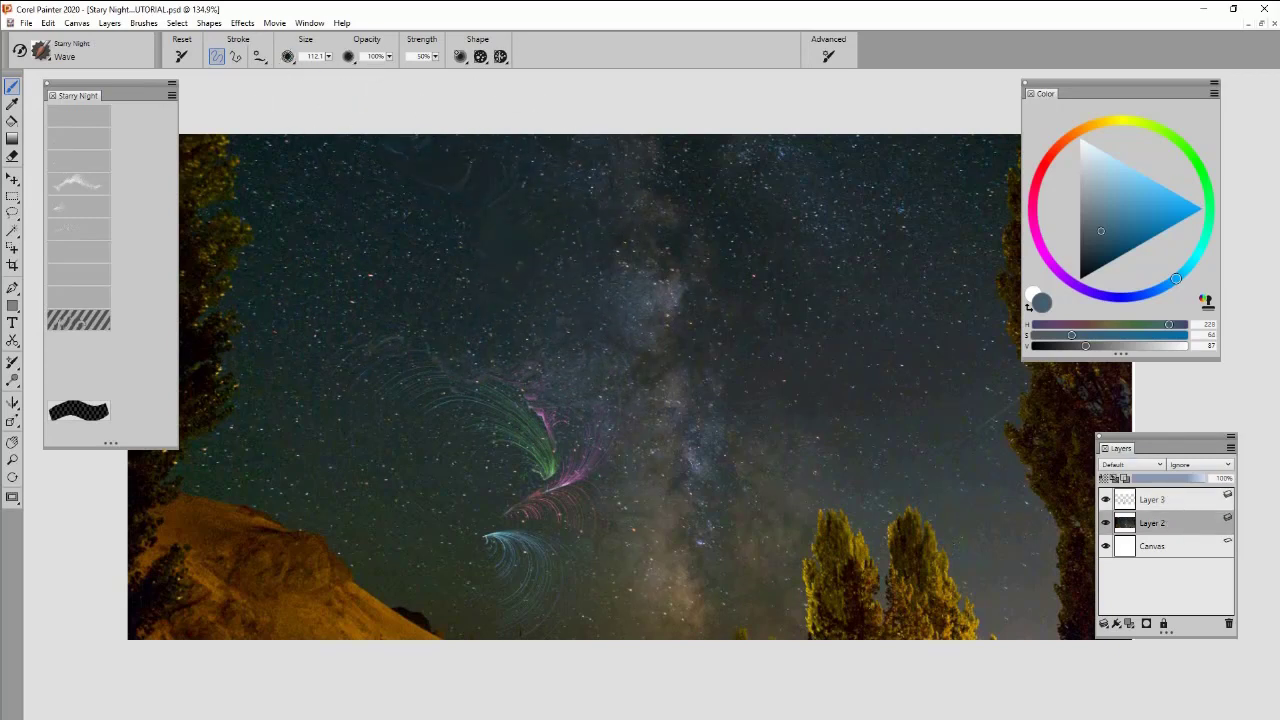
Make Layer 3 active again and distort the green, pink and blue Twist strokes with the Wave brush at about sizes 112 and 92
left_click(1163, 500)
key("z")
left_click_drag(413, 343, 455, 383)
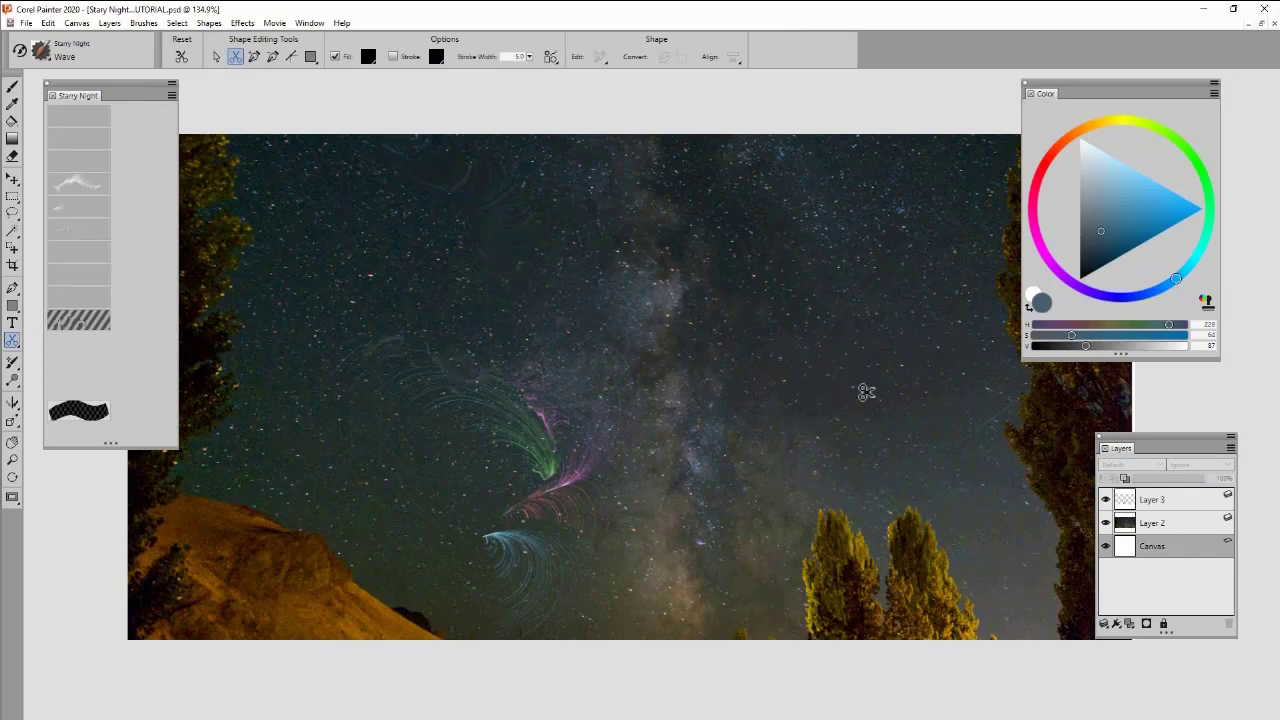
left_click(1118, 507)
key("b")
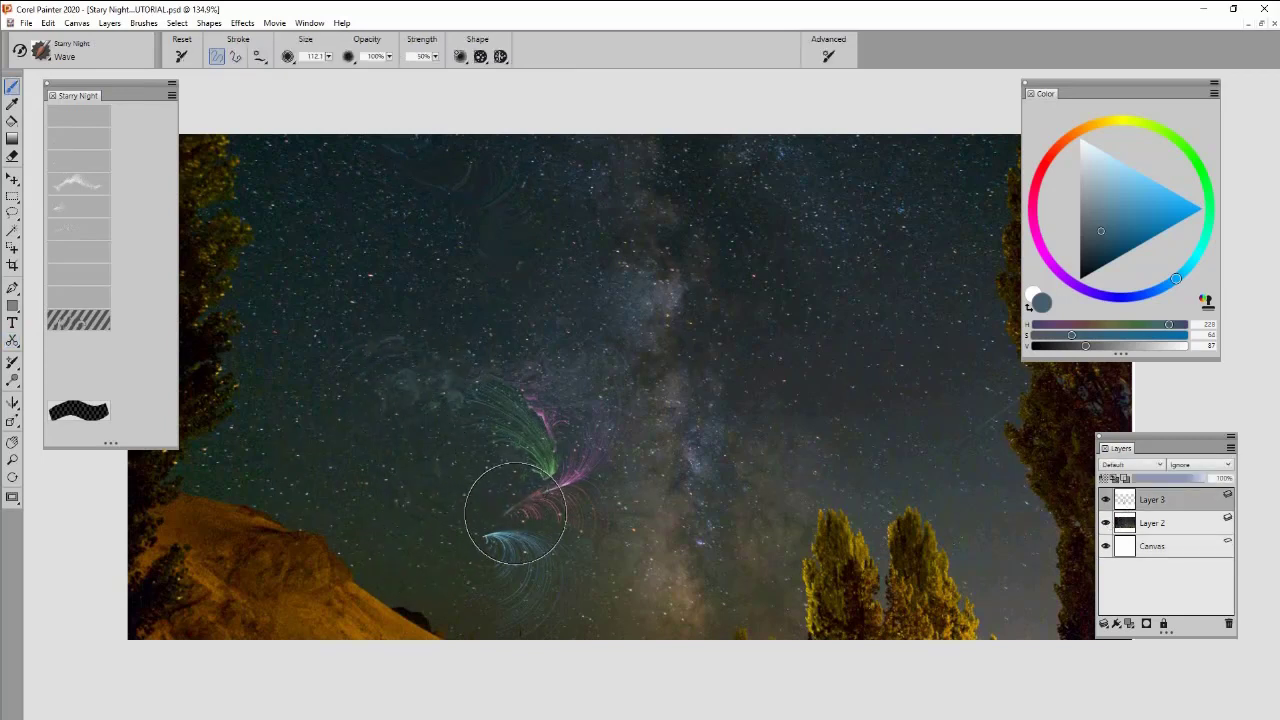
left_click_drag(487, 547, 493, 553)
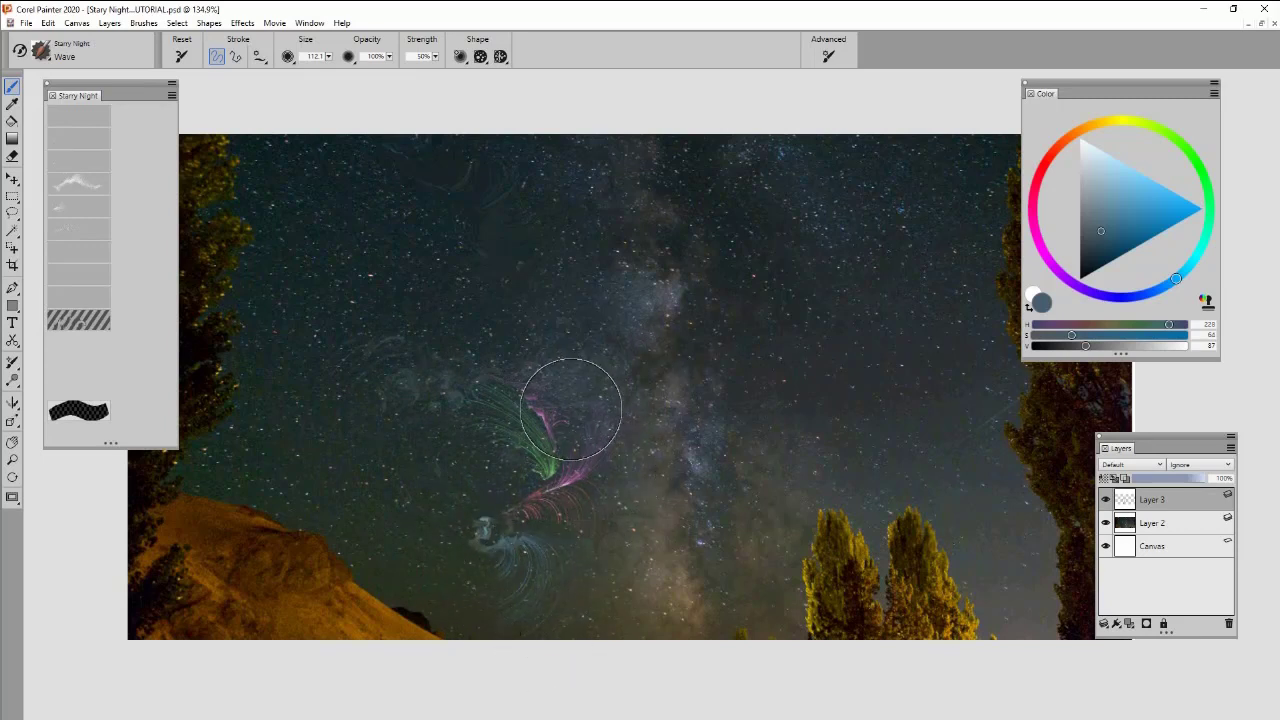
left_click_drag(516, 380, 514, 401)
left_click_drag(519, 219, 536, 256)
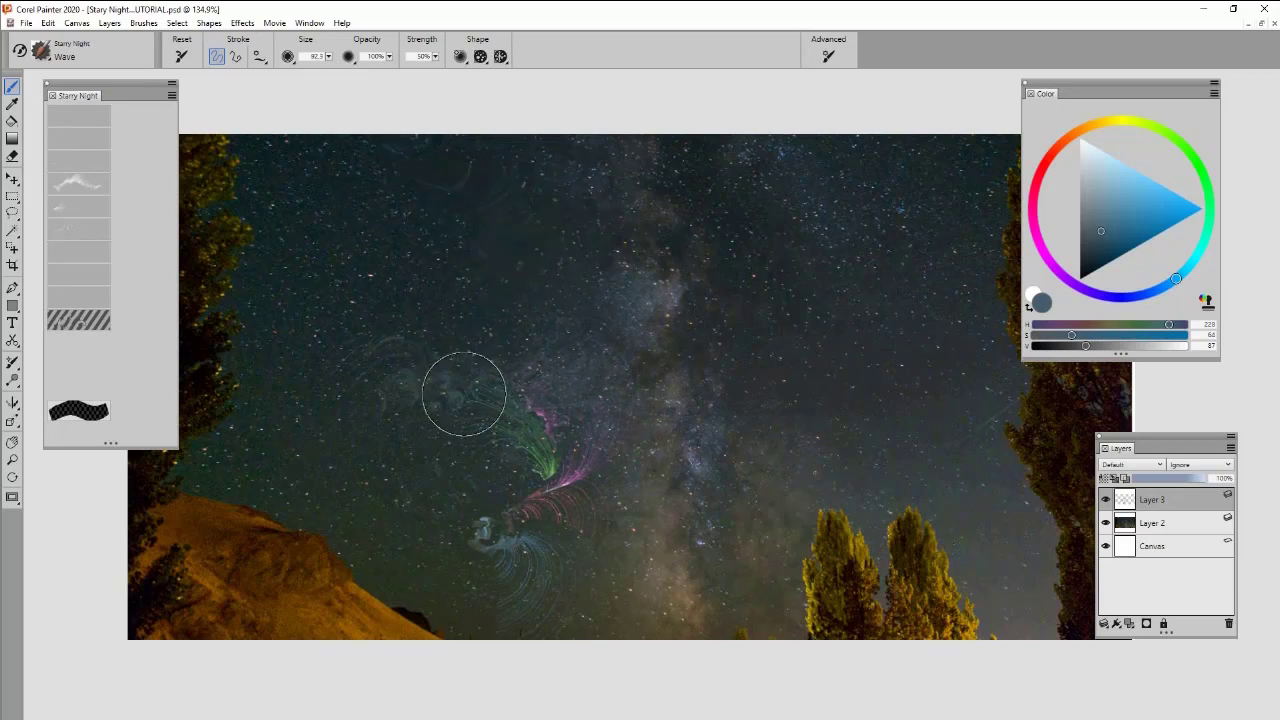
left_click_drag(438, 494, 486, 488)
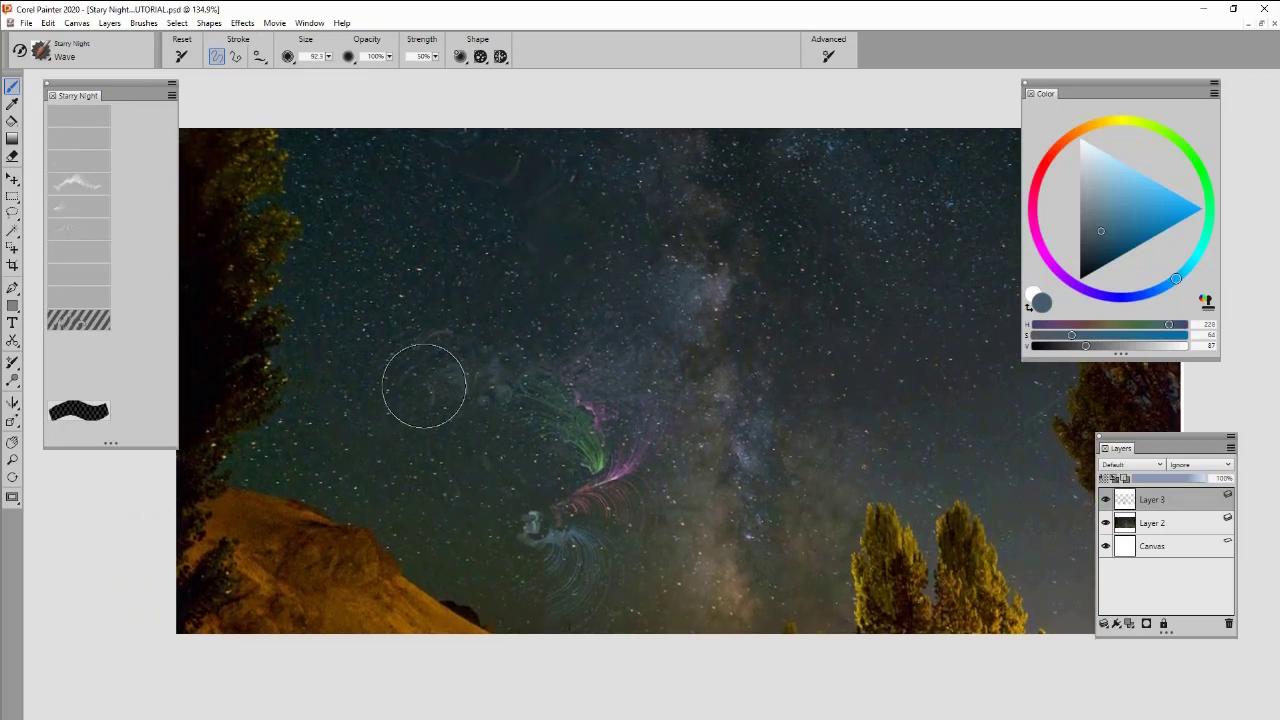